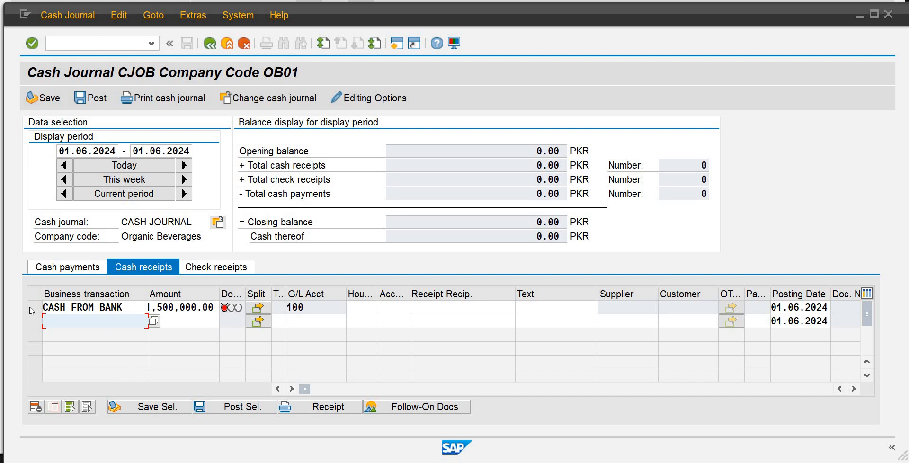
# Try to save the CASH FROM BANK entry in the cash receipts, repeating the attempt and dismissing the resulting messages.
pyautogui.click(30, 307)
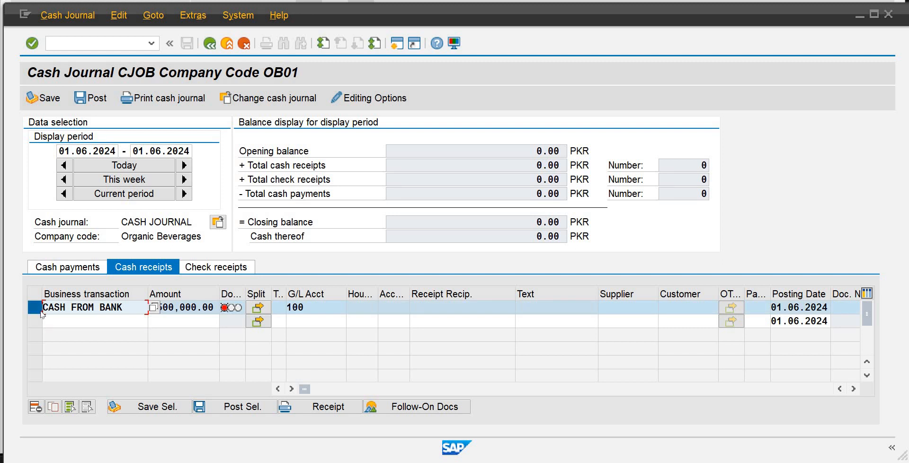
pyautogui.click(148, 408)
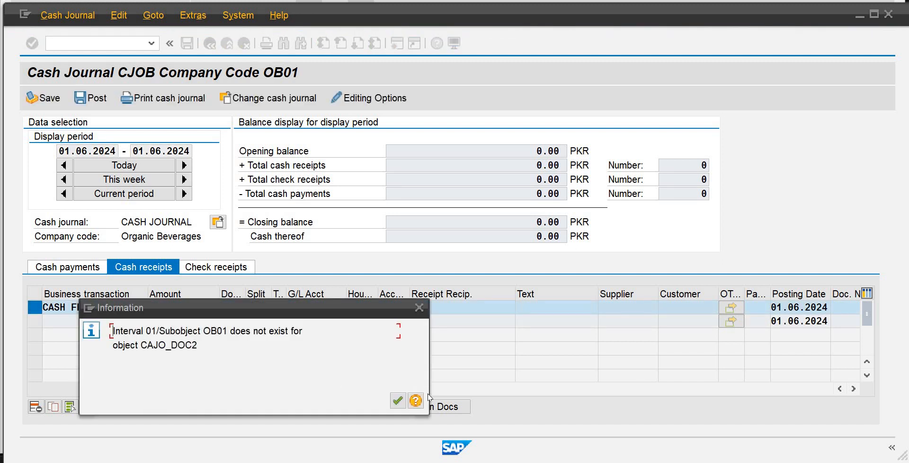
pyautogui.click(393, 406)
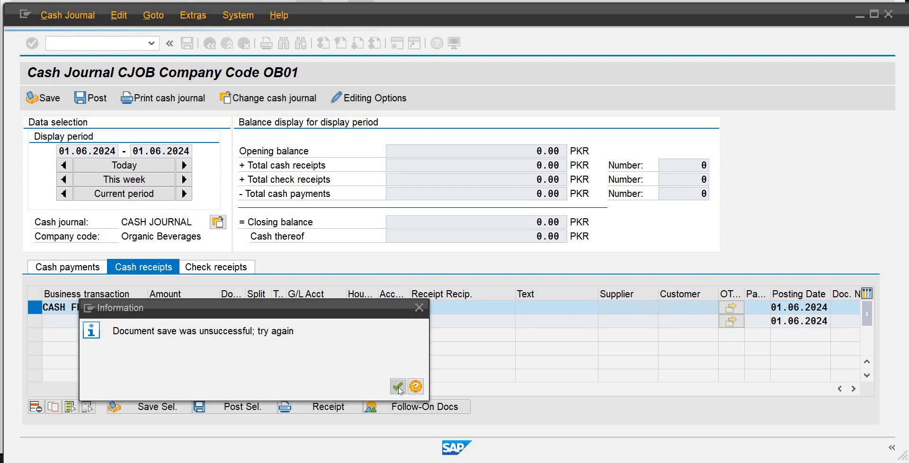
pyautogui.click(397, 386)
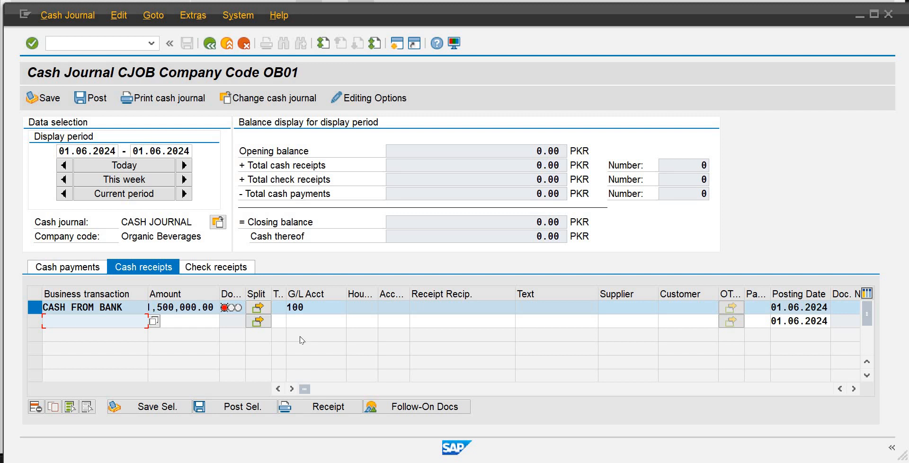
pyautogui.click(154, 407)
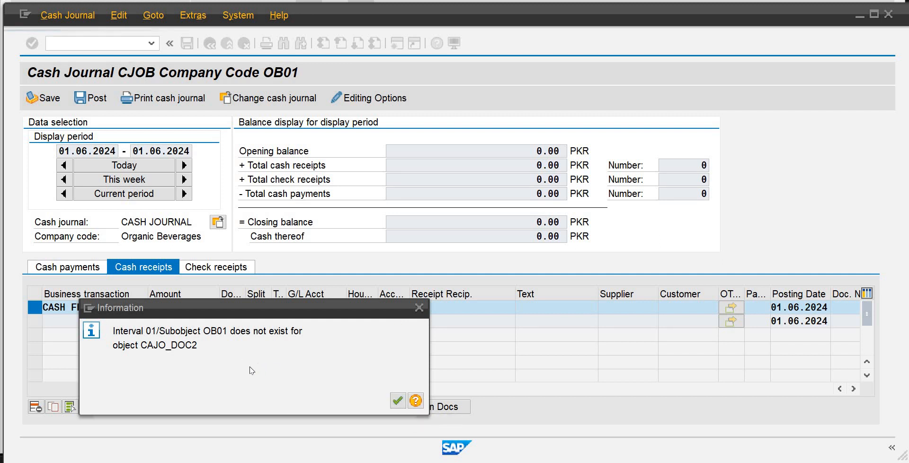
pyautogui.click(397, 401)
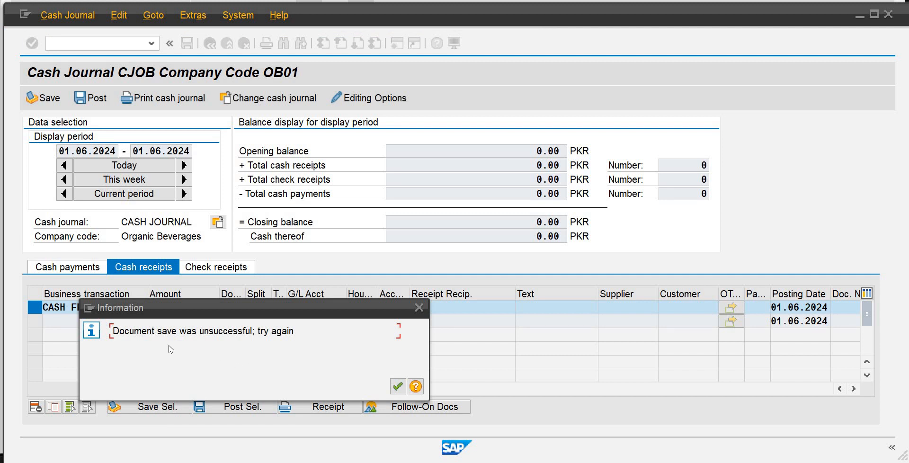
pyautogui.click(419, 310)
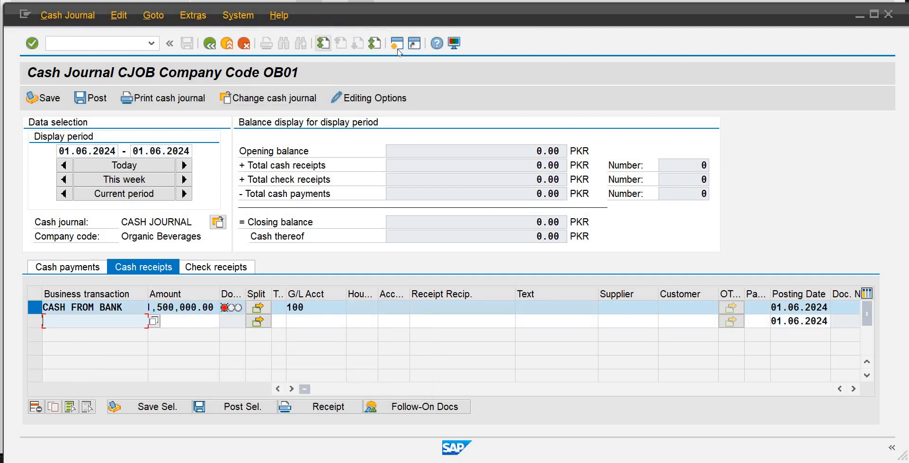
# Open a new session, run transaction spro, and display the SAP Reference IMG.
pyautogui.click(397, 45)
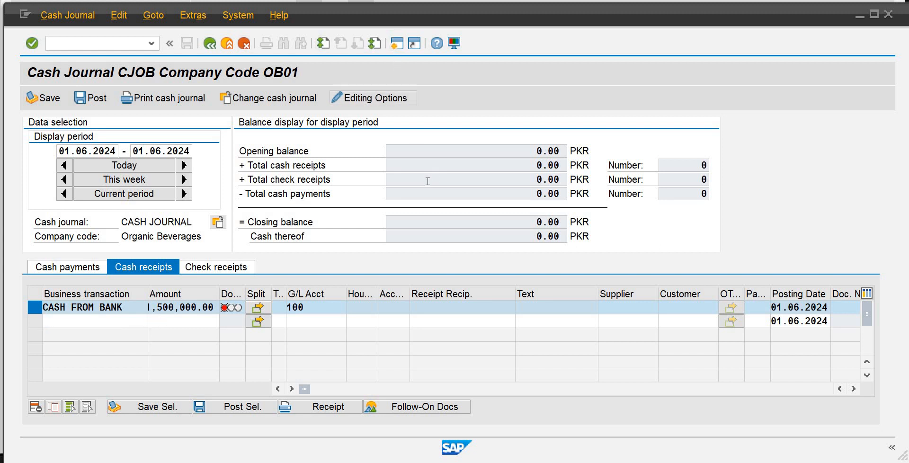
pyautogui.click(396, 44)
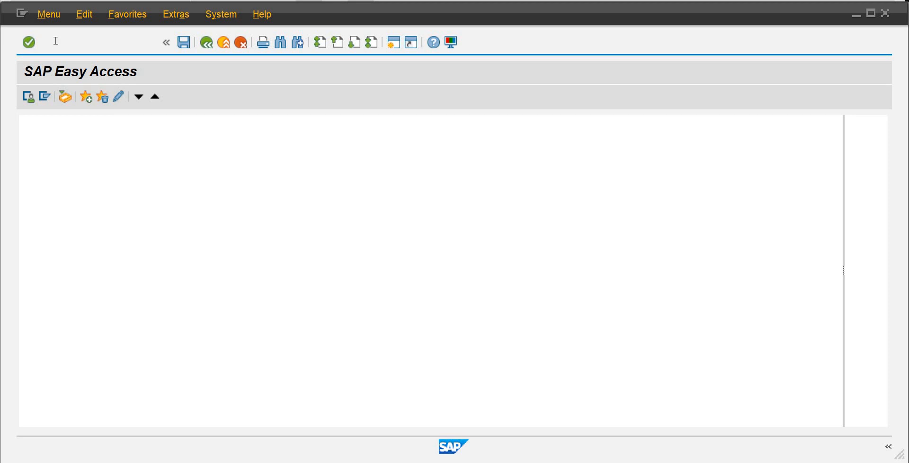
pyautogui.write('pro')
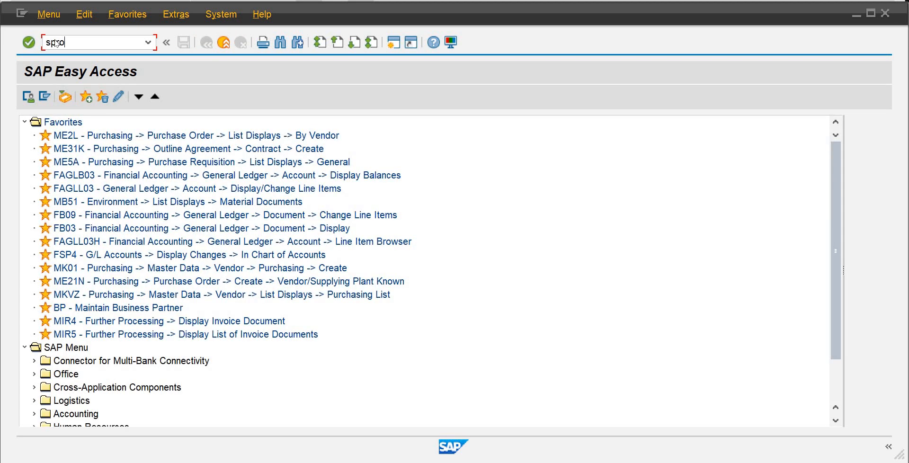
pyautogui.press('Return')
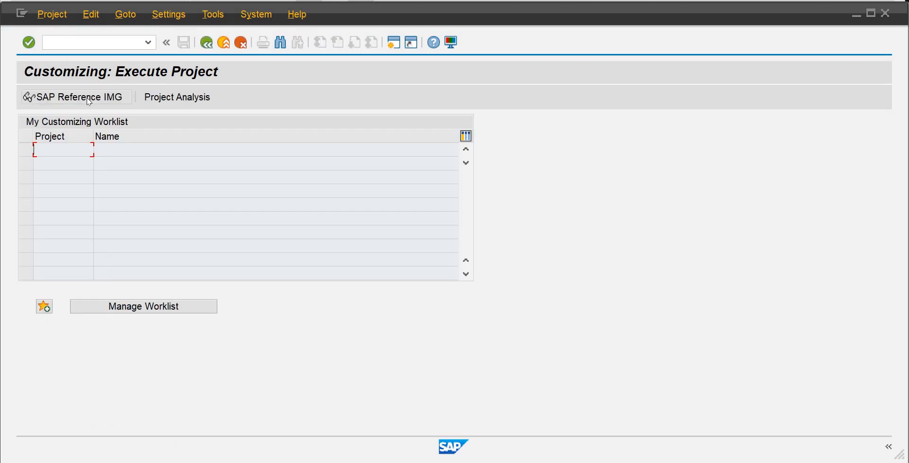
pyautogui.click(88, 99)
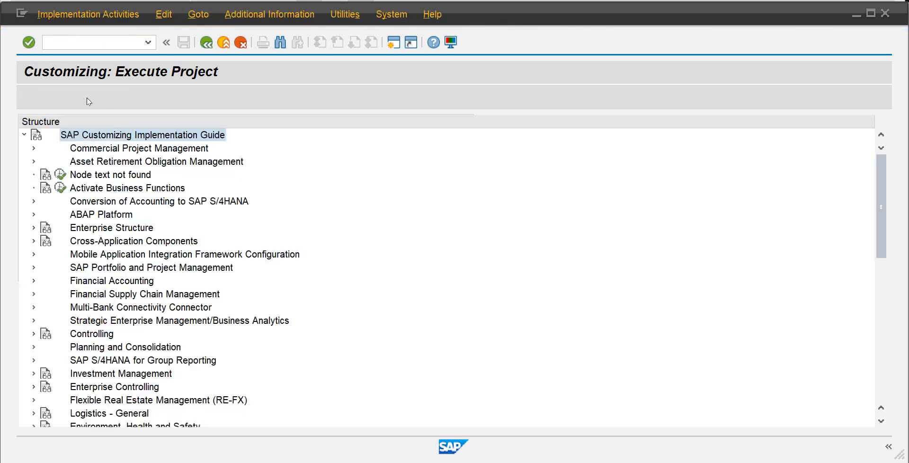
# Under Financial Accounting > Bank Accounting > Business Transactions > Cash Journal, open the Define Number Range Intervals for Cash Journal Documents activity.
pyautogui.moveTo(877, 212); pyautogui.dragTo(877, 240)
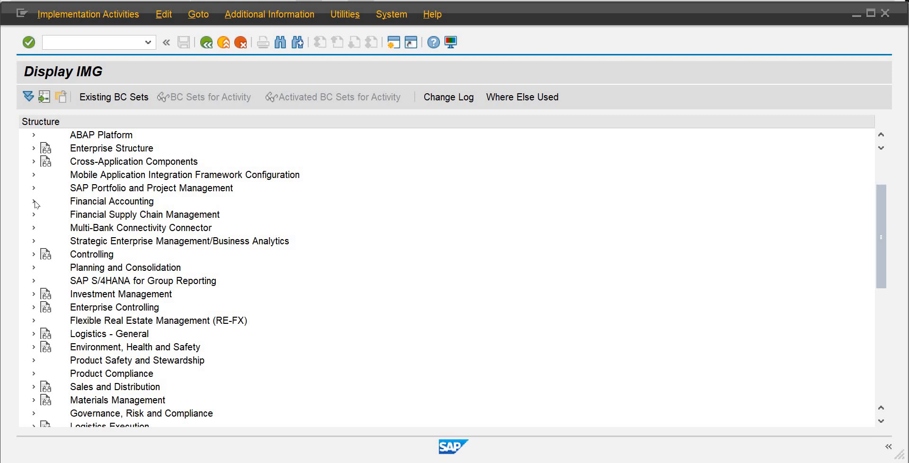
pyautogui.click(34, 202)
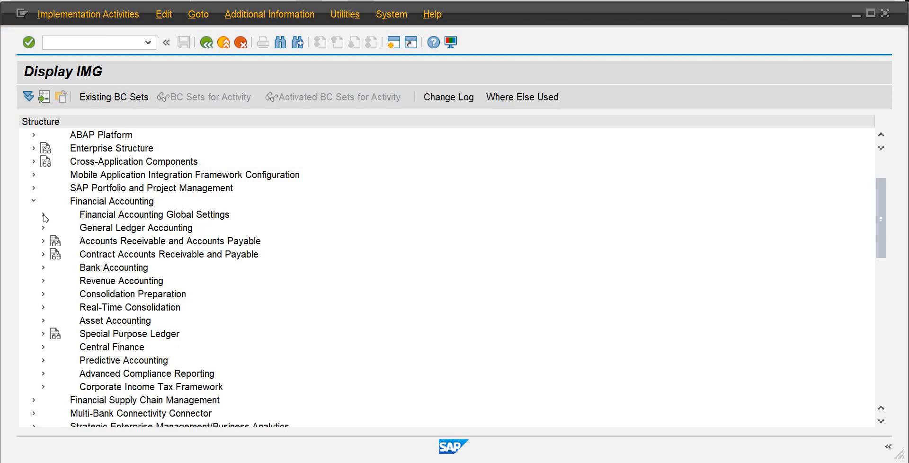
pyautogui.click(43, 268)
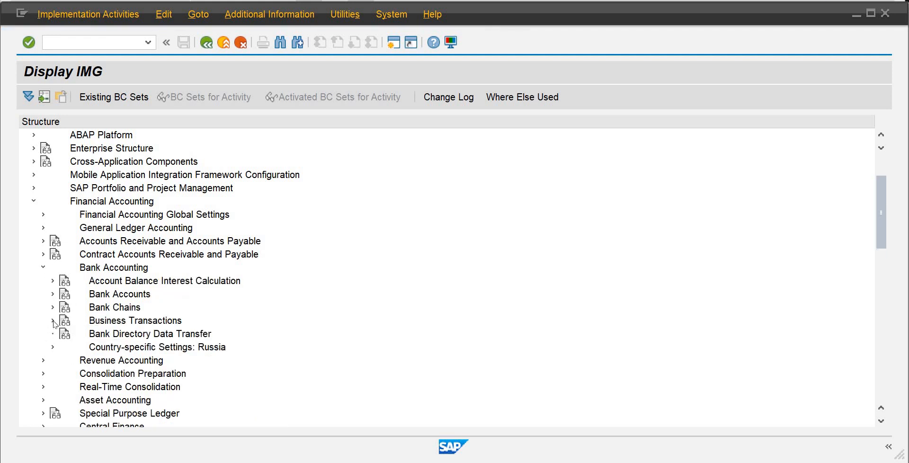
pyautogui.click(52, 321)
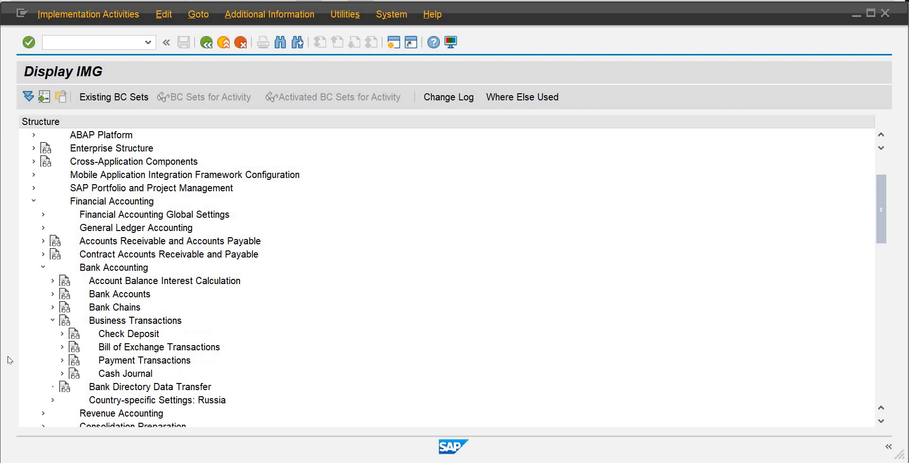
pyautogui.click(63, 374)
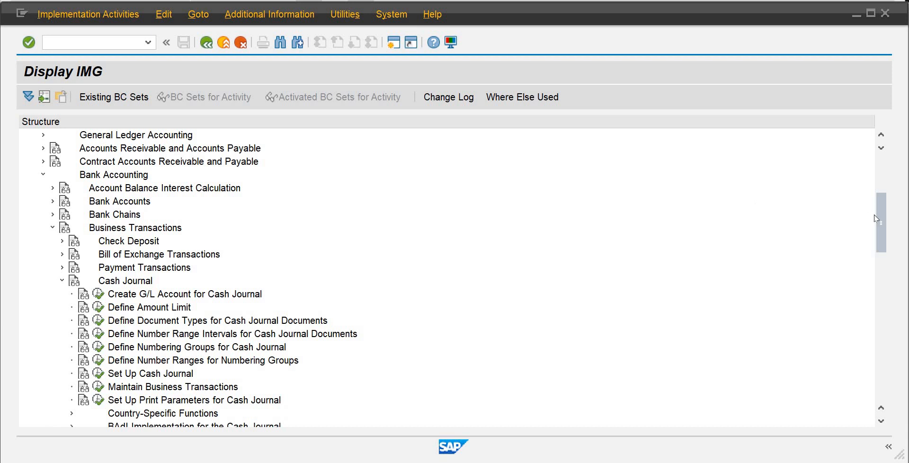
pyautogui.moveTo(876, 223); pyautogui.dragTo(873, 259)
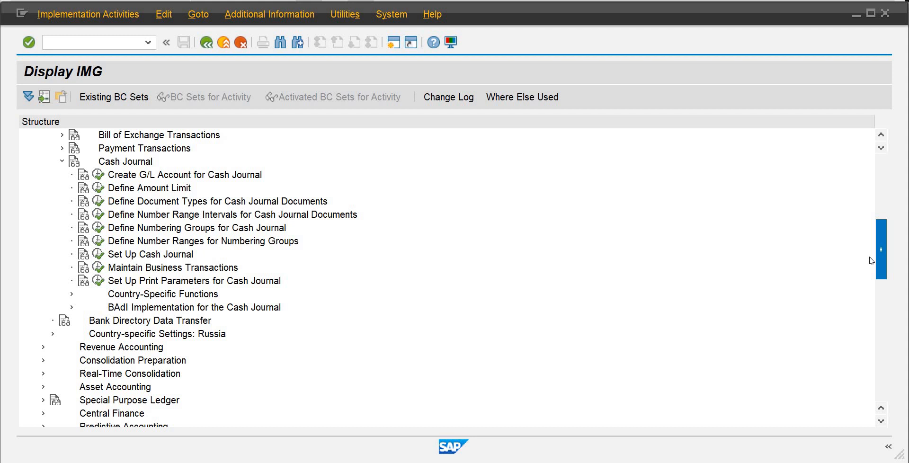
pyautogui.scroll(-1, 870, 265)
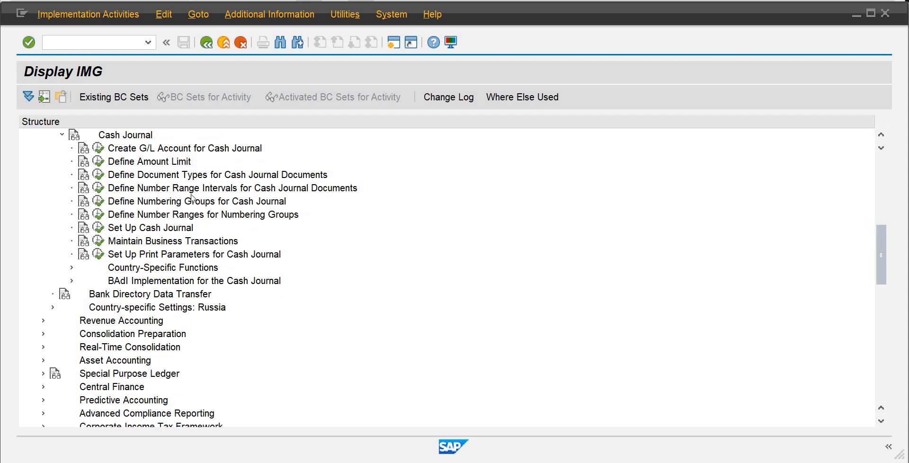
pyautogui.click(98, 188)
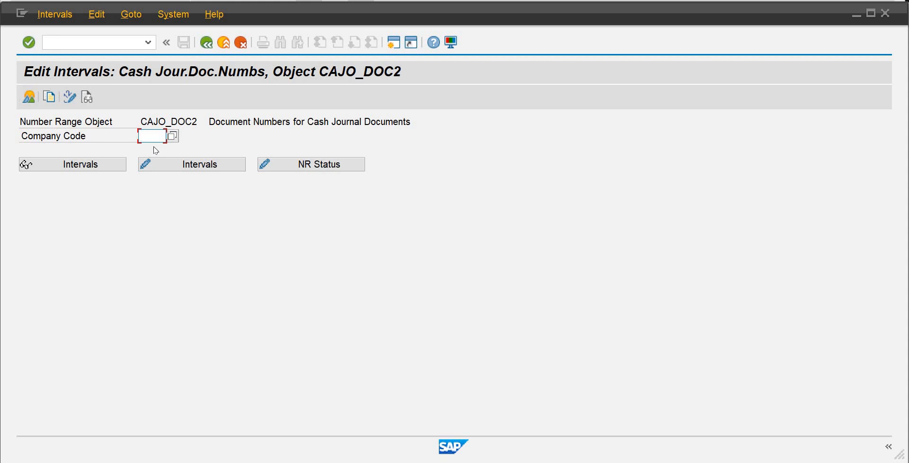
# Enter company code OB01 for number range object CAJO_DOC2 and open its intervals for editing.
pyautogui.write('ob')
pyautogui.click(156, 150)
pyautogui.press('Return')
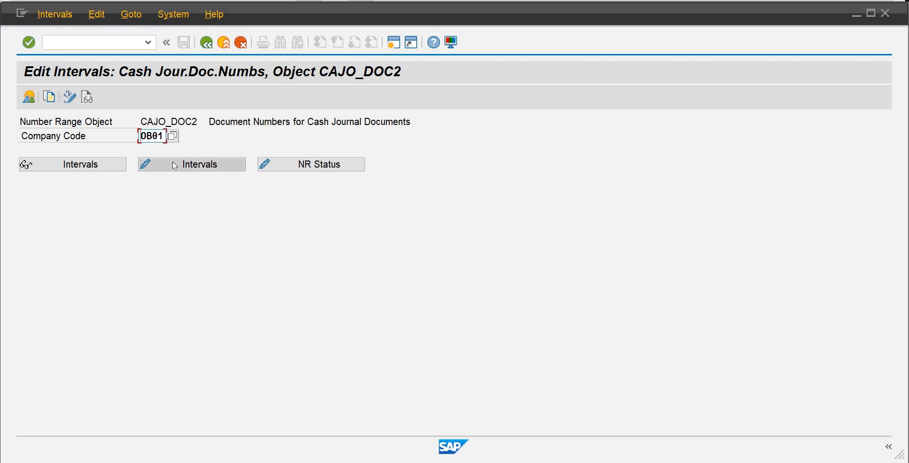
pyautogui.click(173, 165)
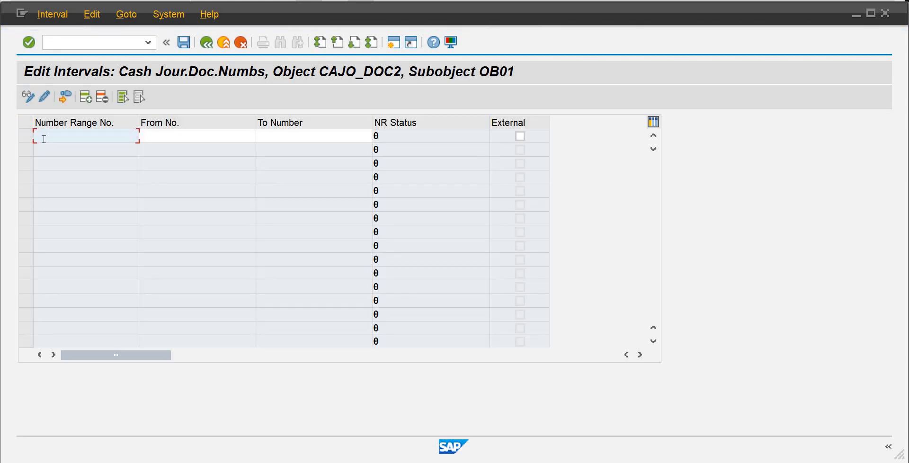
# Add number range 01 running from 10001 to 19999 and save the interval.
pyautogui.write('01')
pyautogui.press('Tab')
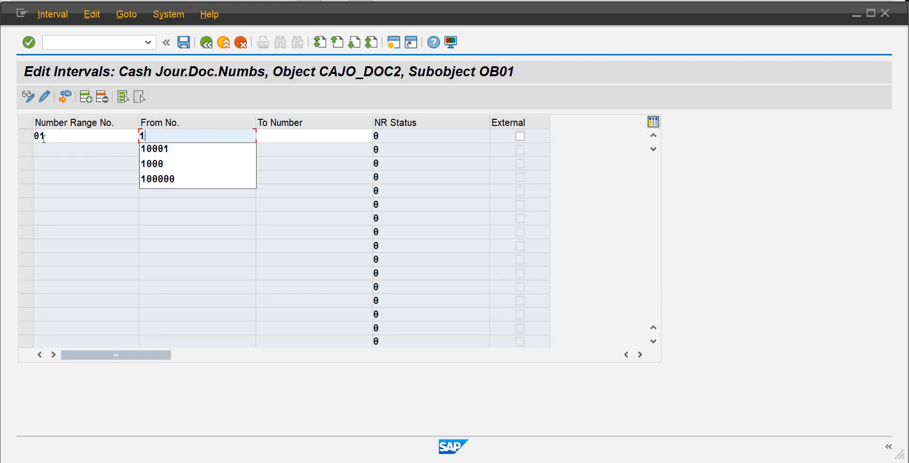
pyautogui.write('1')
pyautogui.press('Down')
pyautogui.press('Tab')
pyautogui.write('1')
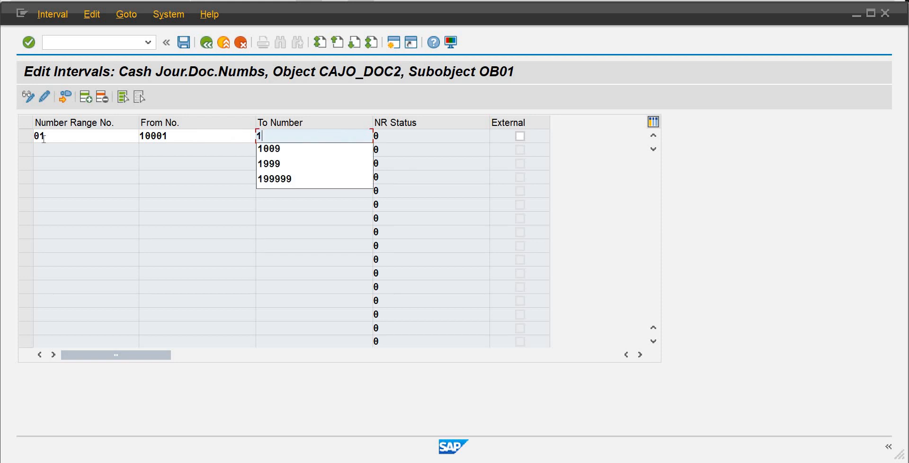
pyautogui.write('00')
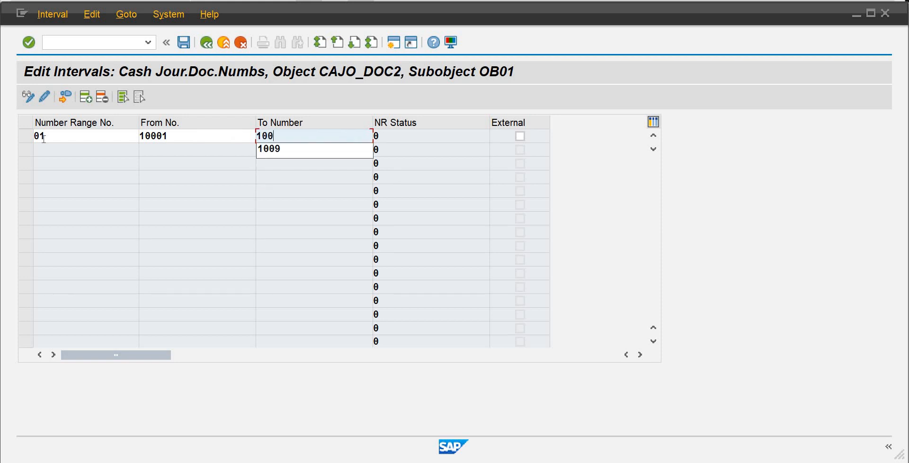
pyautogui.press('BackSpace')
pyautogui.press('BackSpace')
pyautogui.write('999')
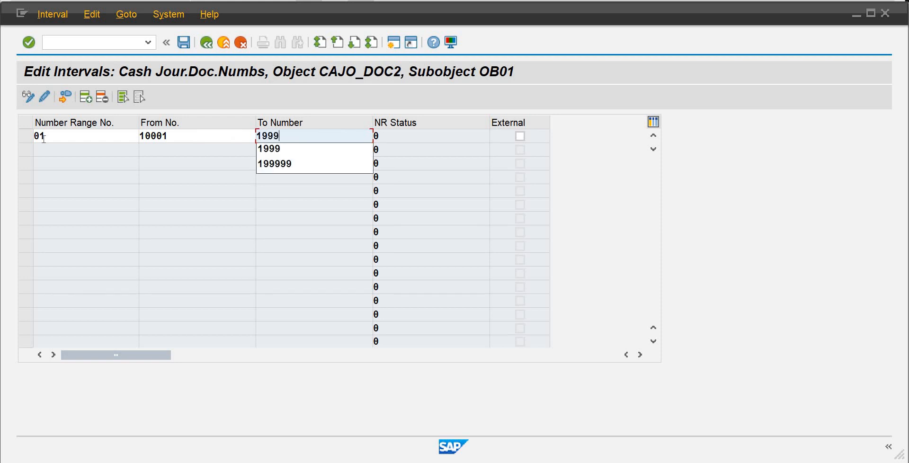
pyautogui.write('9')
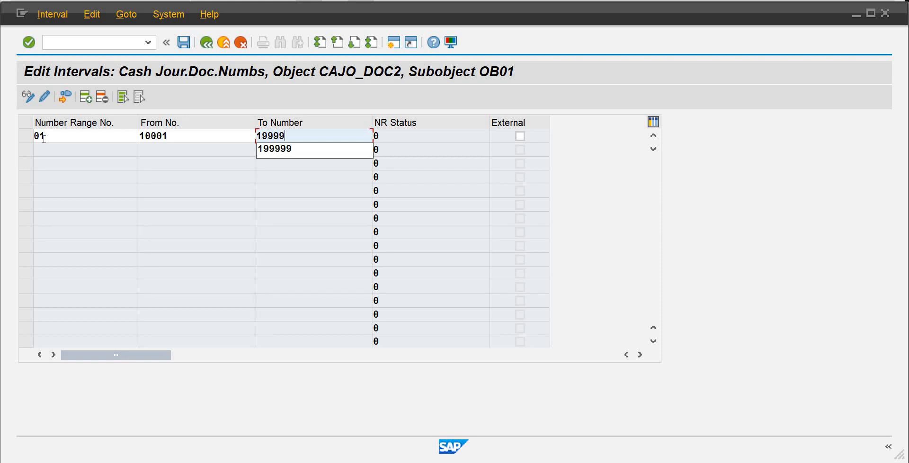
pyautogui.press('Return')
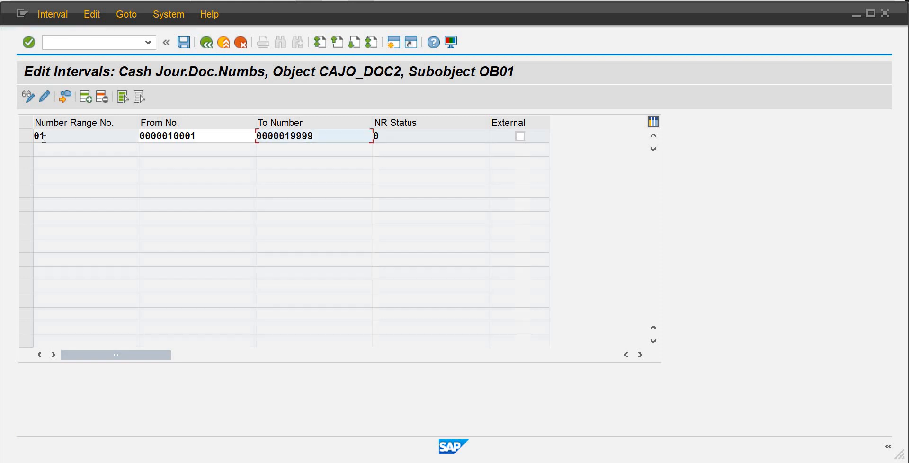
pyautogui.click(264, 148)
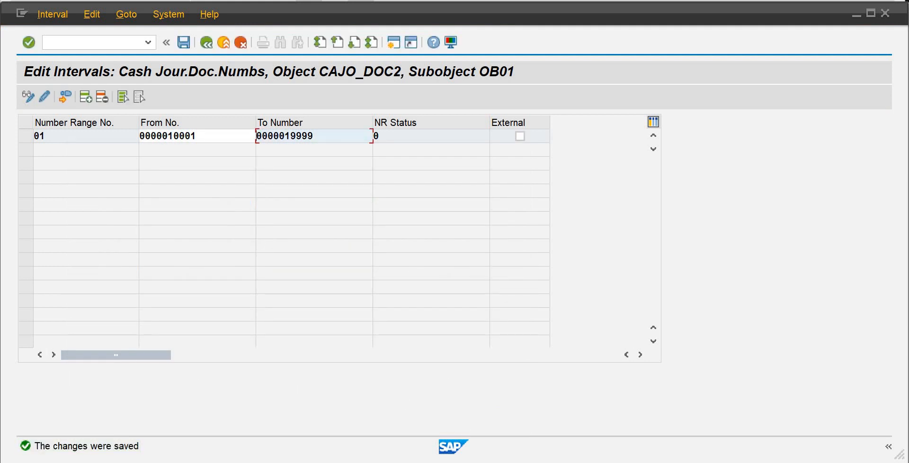
# Switch back to the Cash Journal session and restart the cash journal transaction.
pyautogui.moveTo(560, 458)
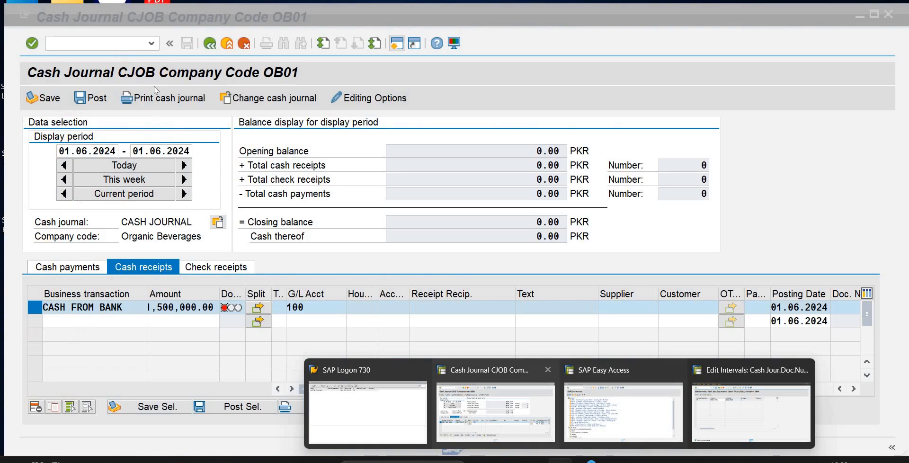
pyautogui.click(495, 412)
pyautogui.click(108, 44)
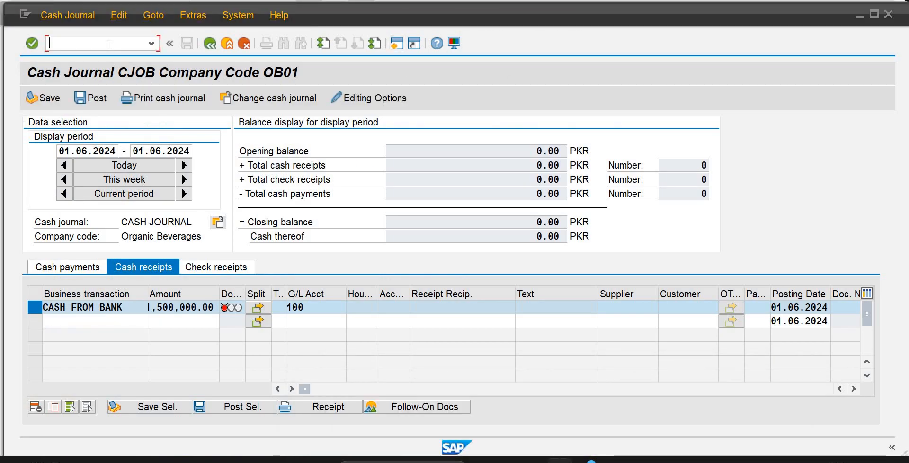
pyautogui.write('/nfbcj')
pyautogui.press('Return')
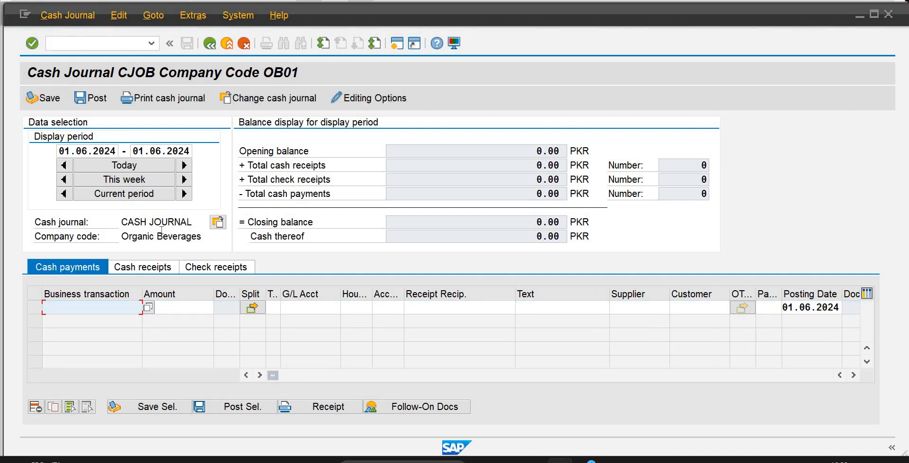
pyautogui.click(148, 308)
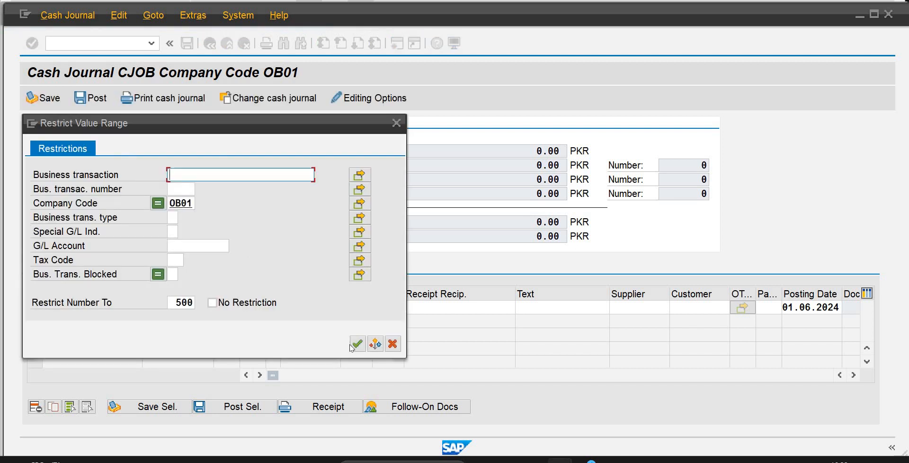
pyautogui.click(351, 347)
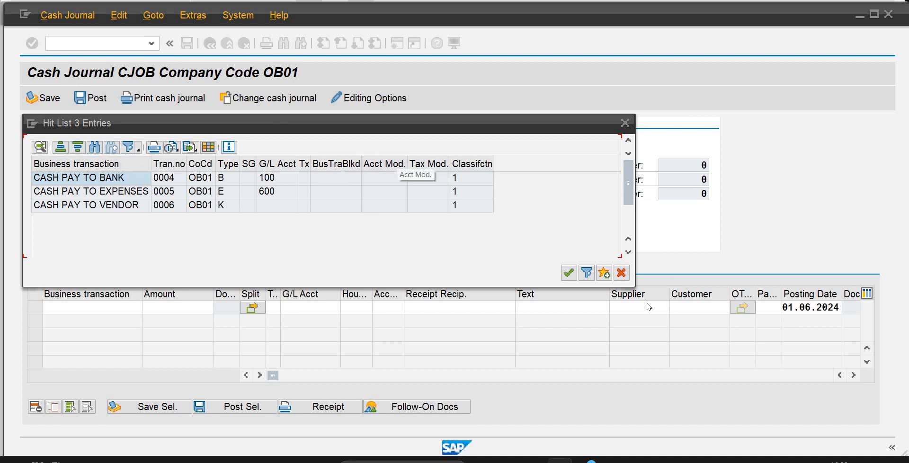
pyautogui.click(621, 273)
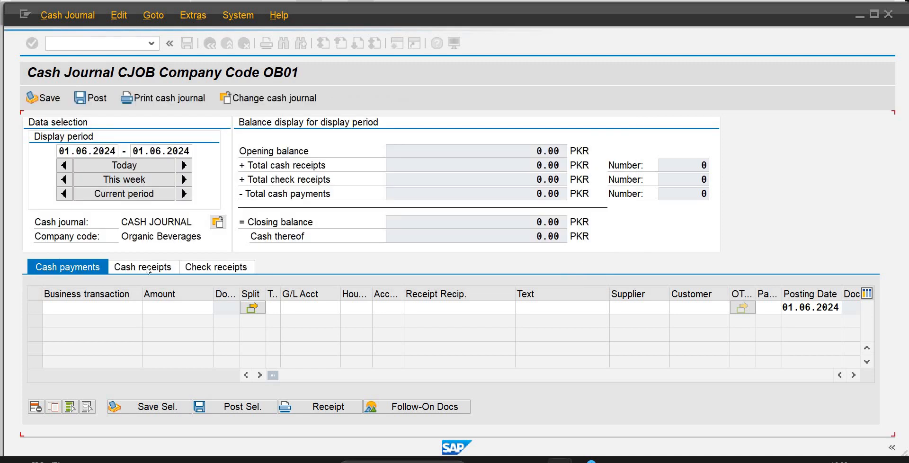
# Start a cash receipt and pick CASH FROM BANK from company code OB01's business transactions.
pyautogui.click(147, 268)
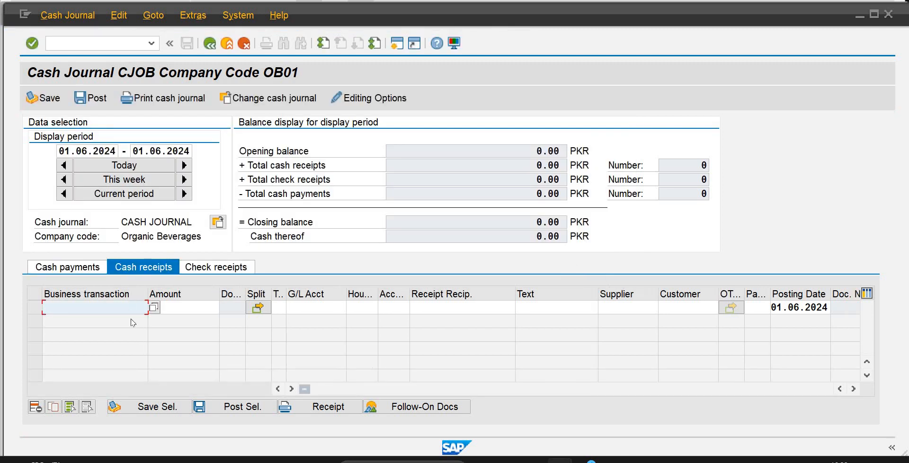
pyautogui.click(154, 308)
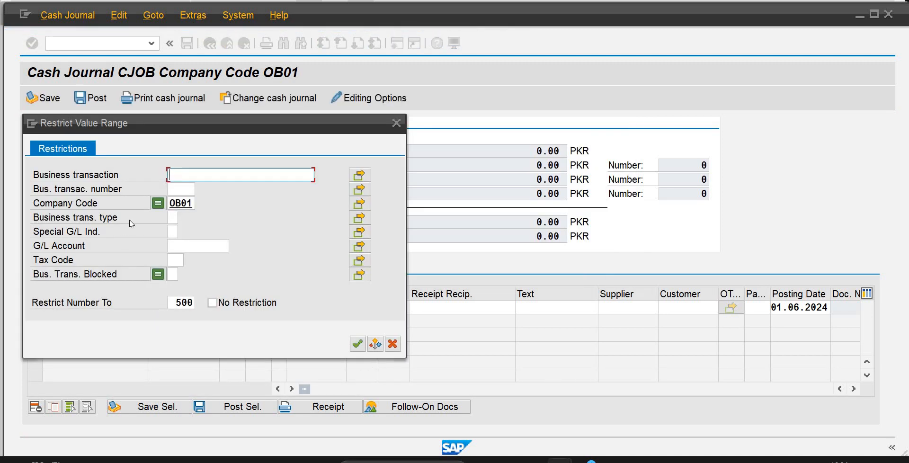
pyautogui.click(357, 343)
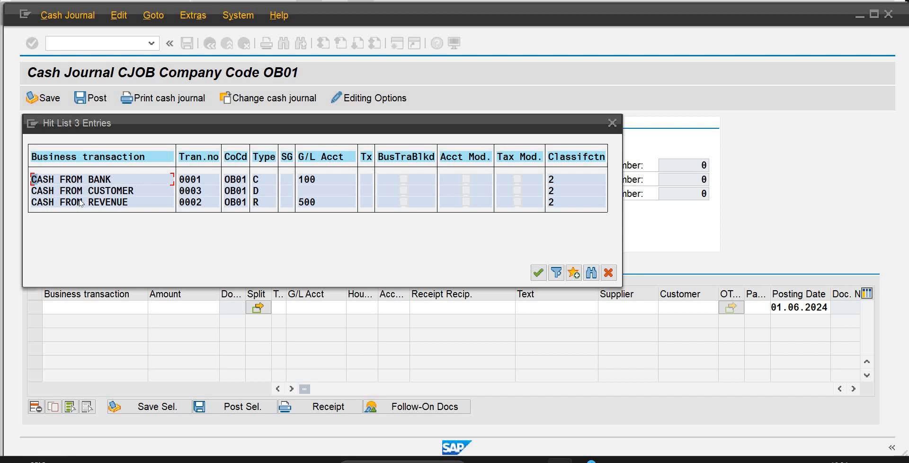
pyautogui.doubleClick(62, 180)
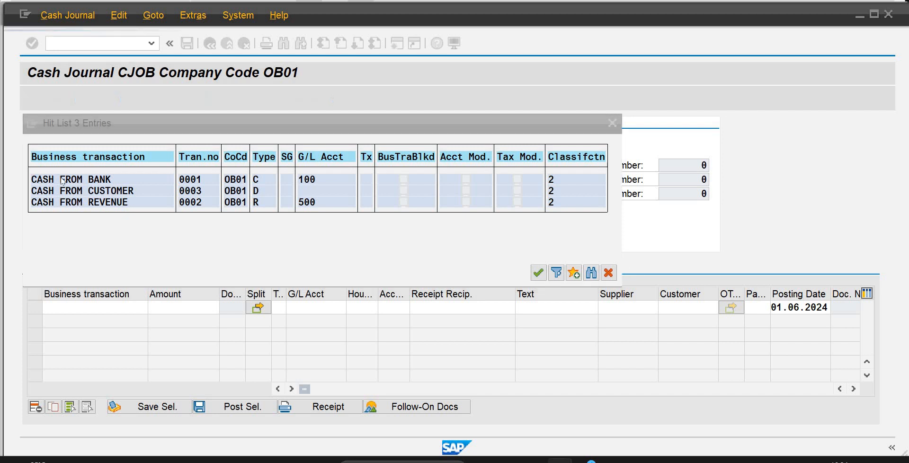
# Enter an amount of 1,500,000 for the CASH FROM BANK receipt and save the selected line.
pyautogui.click(187, 309)
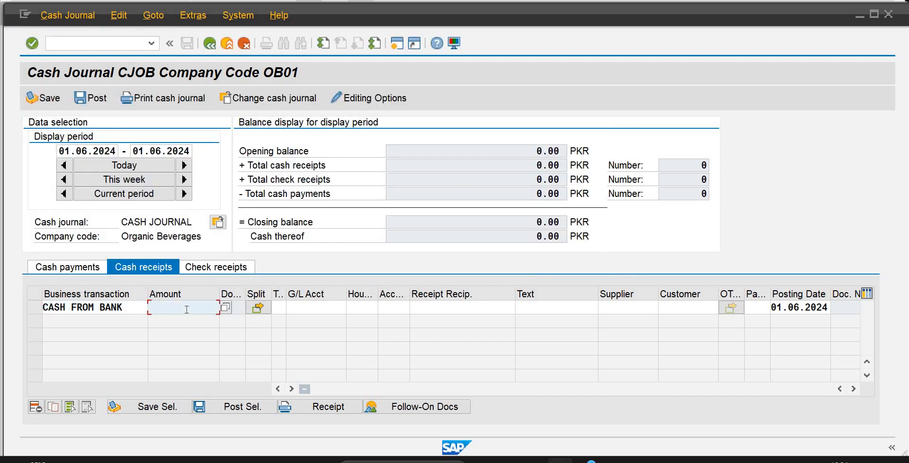
pyautogui.write('1500000')
pyautogui.press('Return')
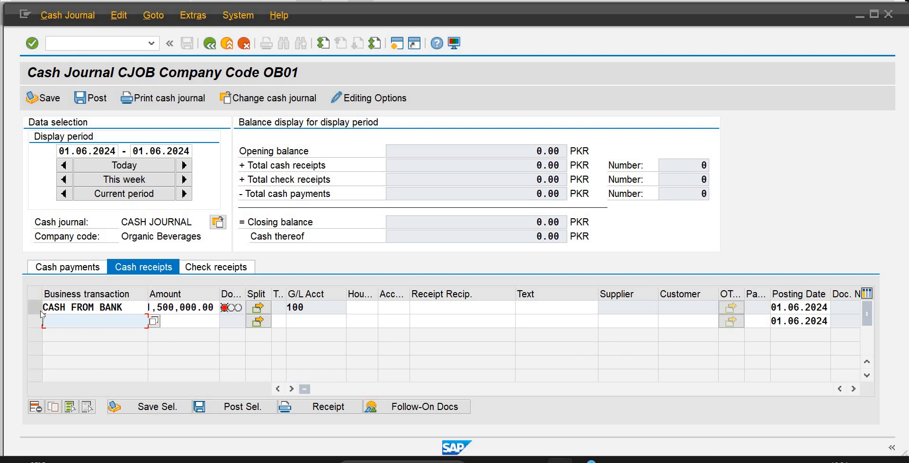
pyautogui.click(38, 309)
pyautogui.click(149, 406)
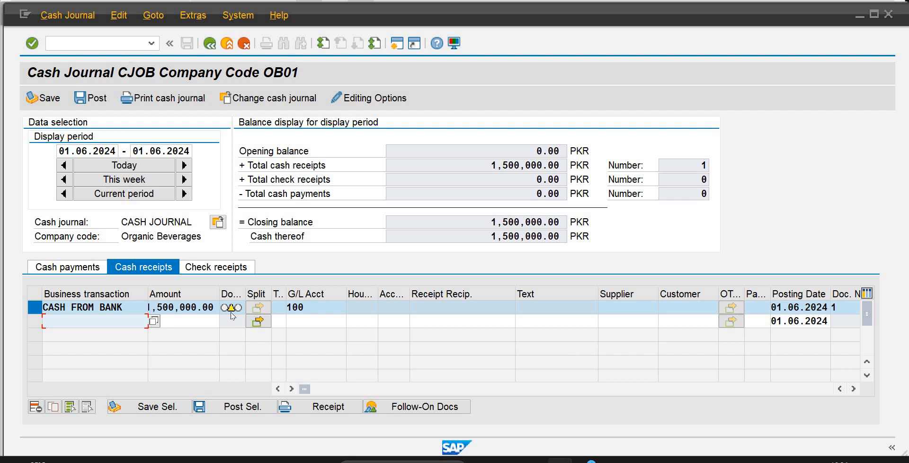
# Try to post the saved CASH FROM BANK receipt, then close the messages.
pyautogui.moveTo(232, 316)
pyautogui.click(220, 411)
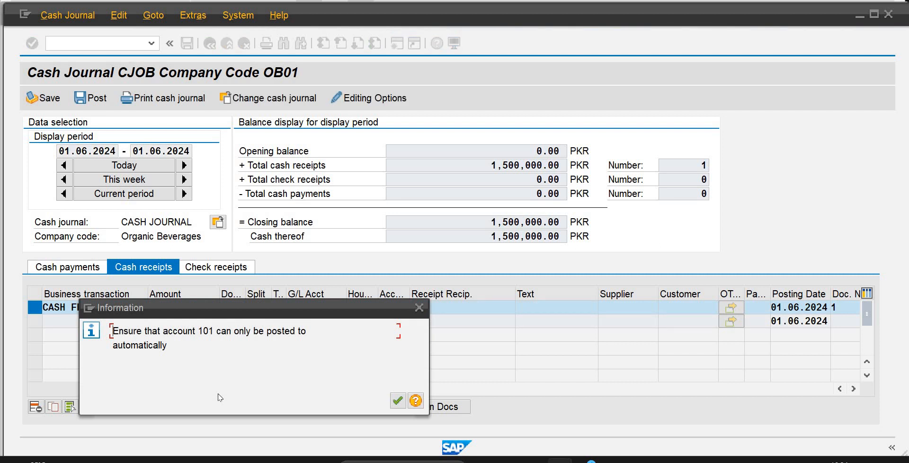
pyautogui.click(397, 402)
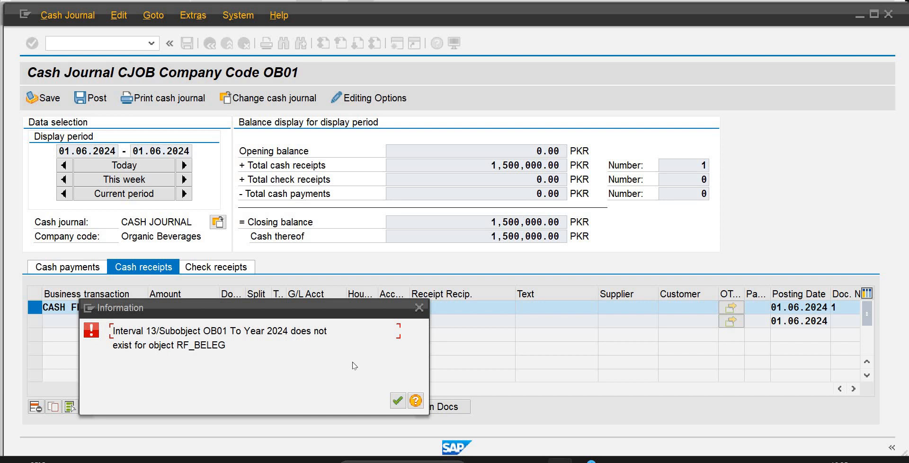
pyautogui.moveTo(228, 345); pyautogui.dragTo(102, 331)
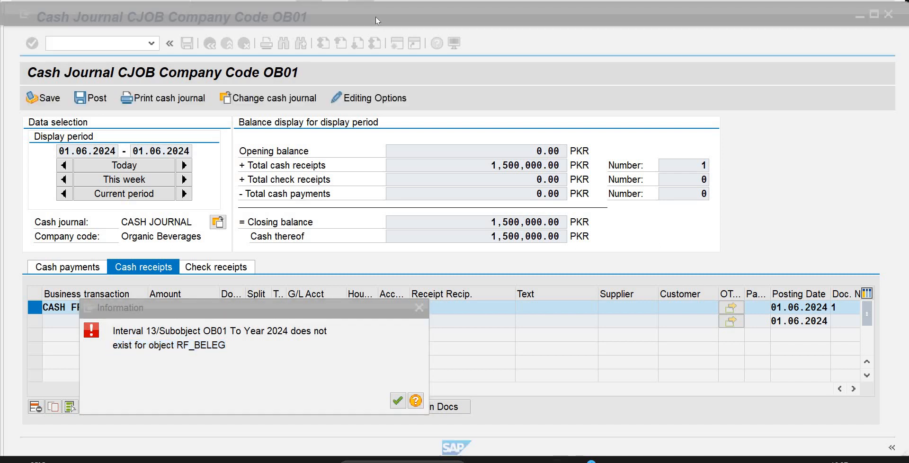
pyautogui.click(490, 297)
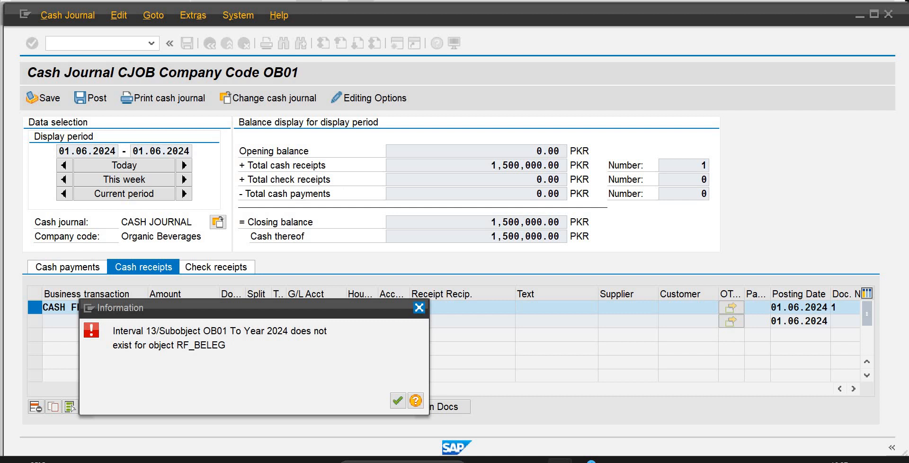
pyautogui.click(420, 308)
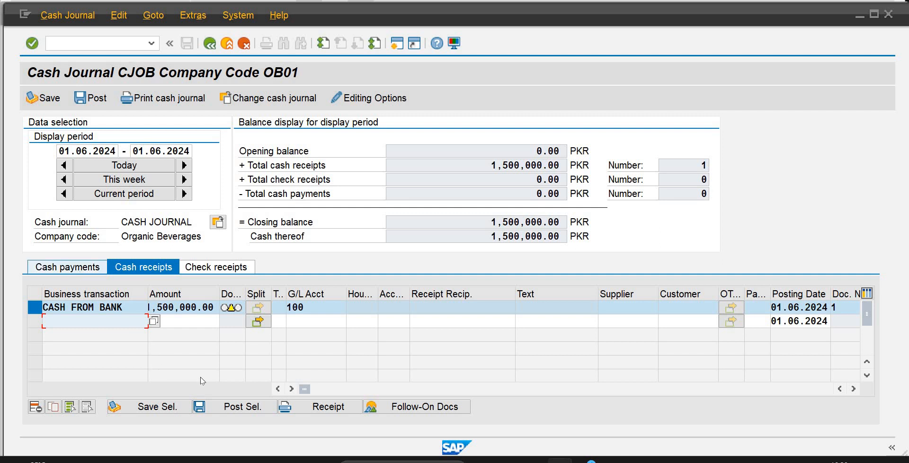
# Retry posting the selected CASH FROM BANK receipt and acknowledge both messages.
pyautogui.click(234, 408)
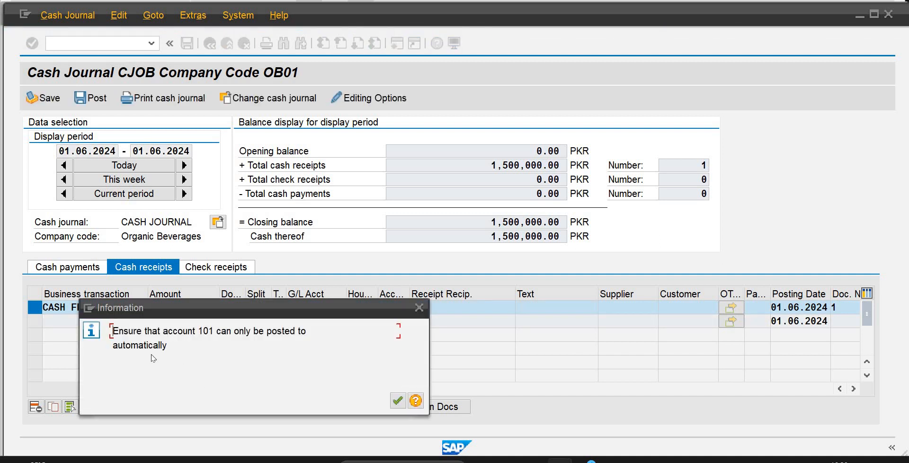
pyautogui.click(397, 402)
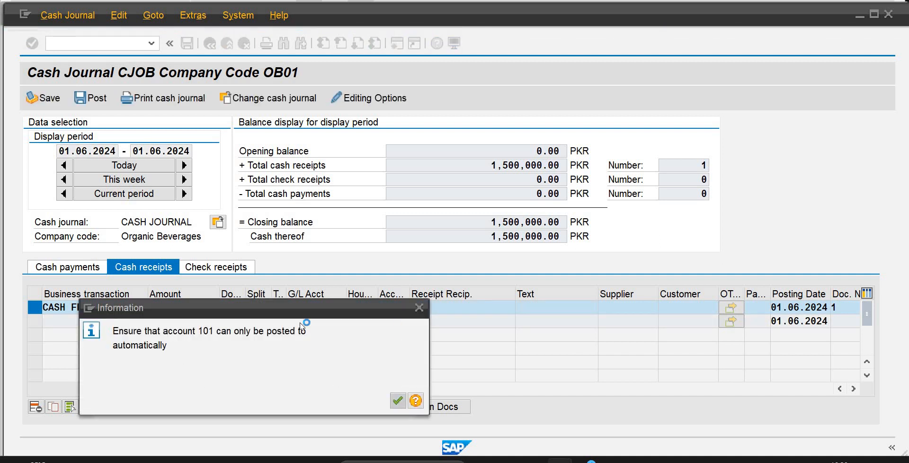
pyautogui.click(398, 401)
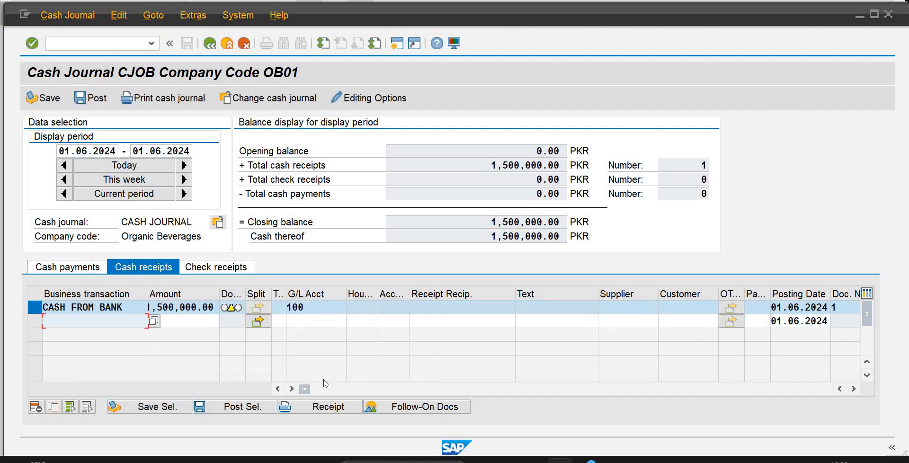
# Open a new session and start transaction SNRO for number range object maintenance.
pyautogui.click(399, 46)
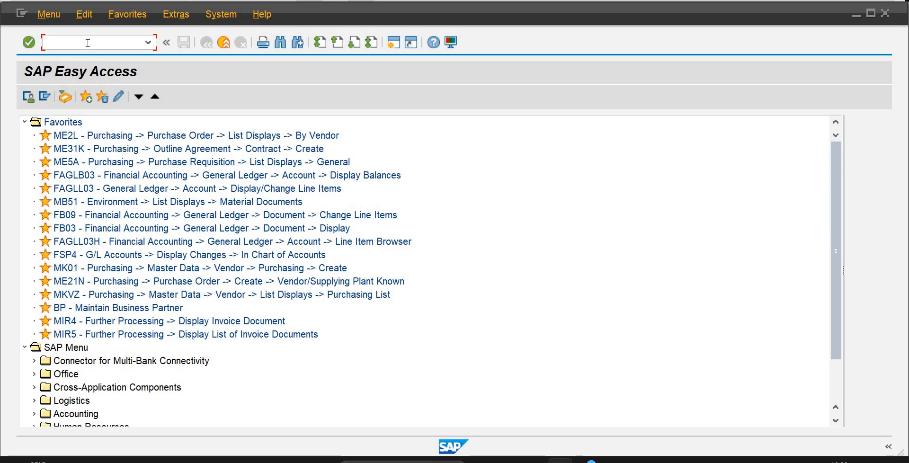
pyautogui.write('s')
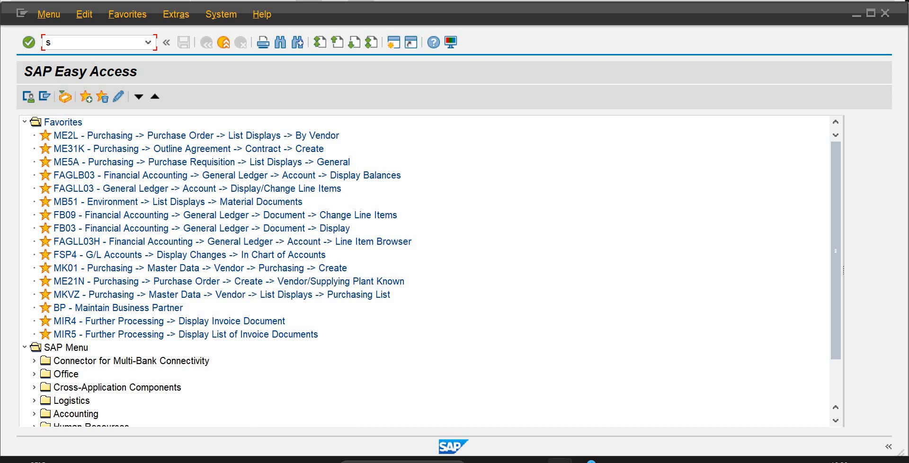
pyautogui.write('nro')
pyautogui.press('Return')
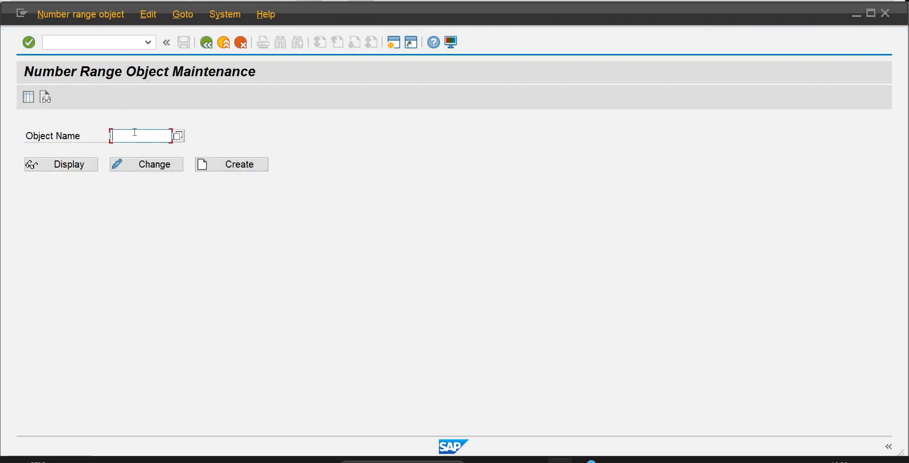
# Enter number range object RF_BELEG and open it for changing, acknowledging the repair notice.
pyautogui.press('capslock')
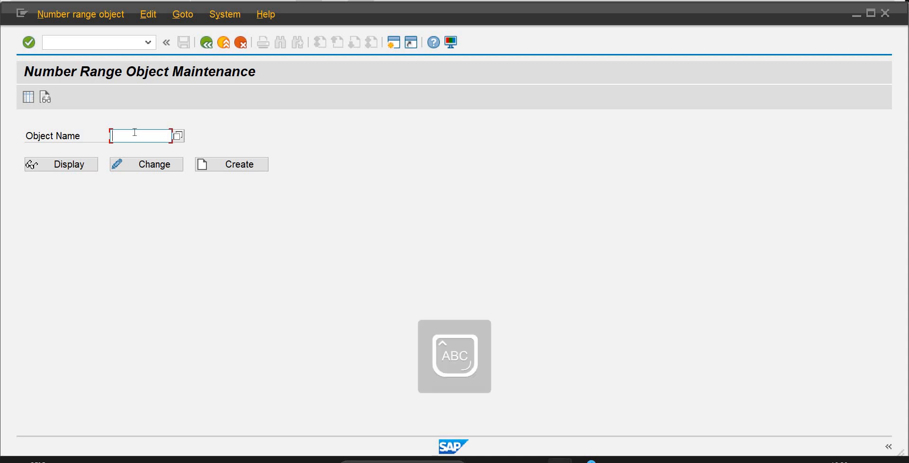
pyautogui.write('RF')
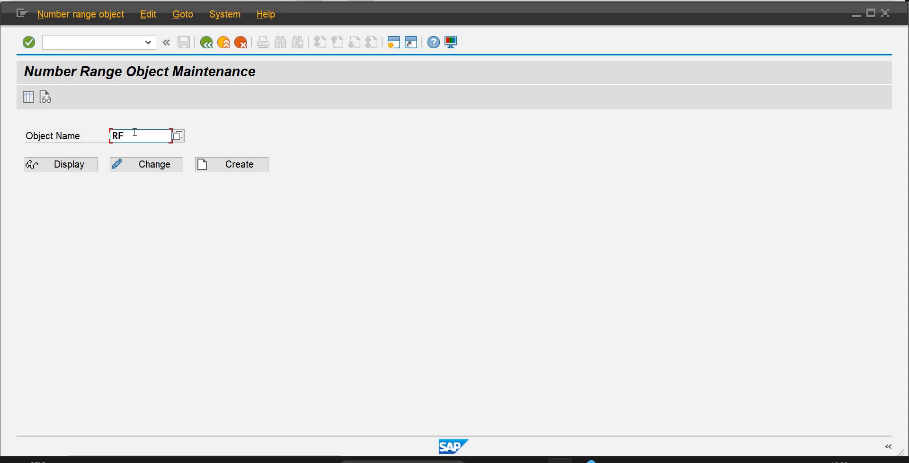
pyautogui.write('_BE')
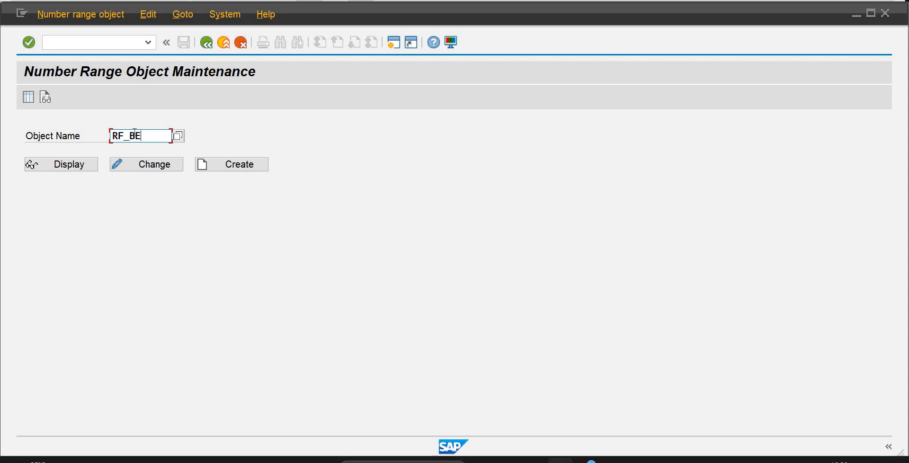
pyautogui.write('LEG')
pyautogui.click(175, 169)
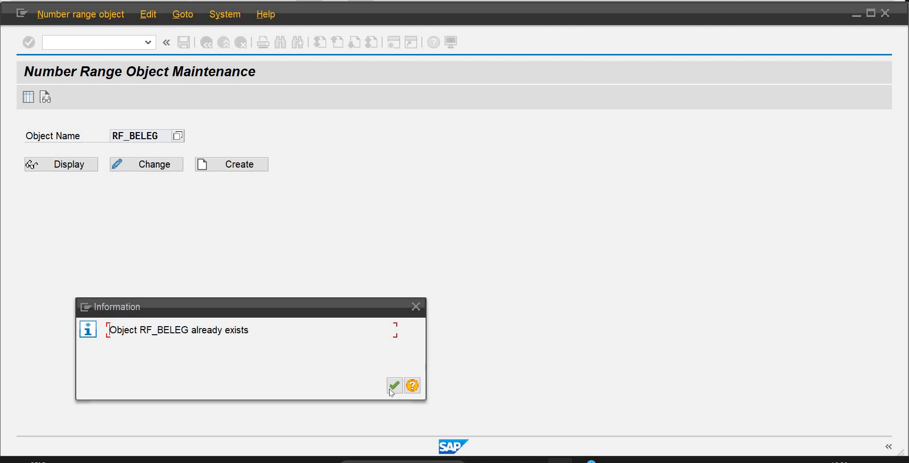
pyautogui.press('Return')
pyautogui.click(152, 166)
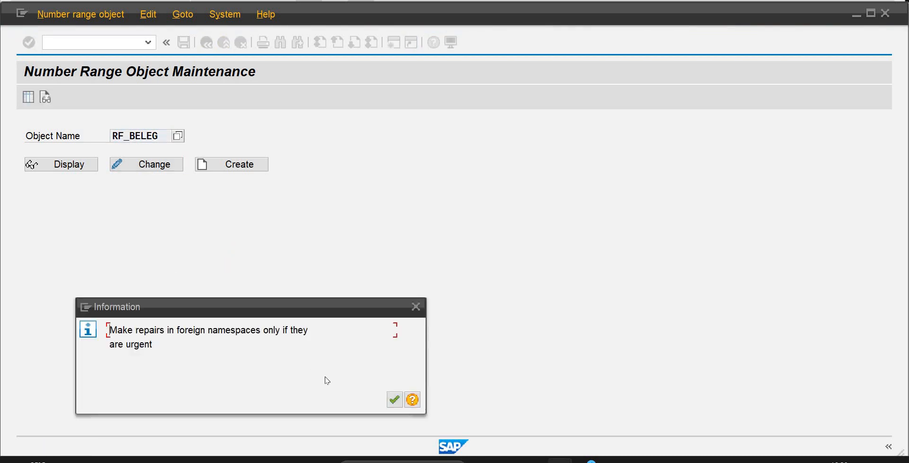
pyautogui.click(394, 400)
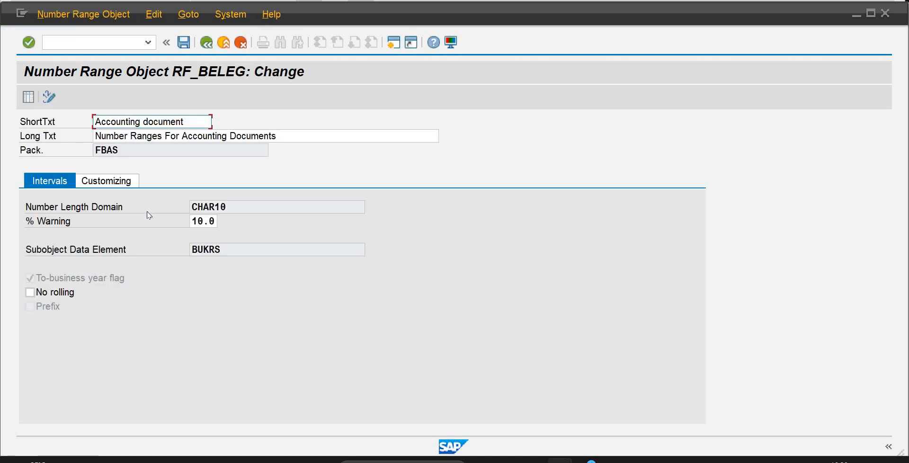
# Show the customizing settings of number range object RF_BELEG and check the object for errors.
pyautogui.click(124, 184)
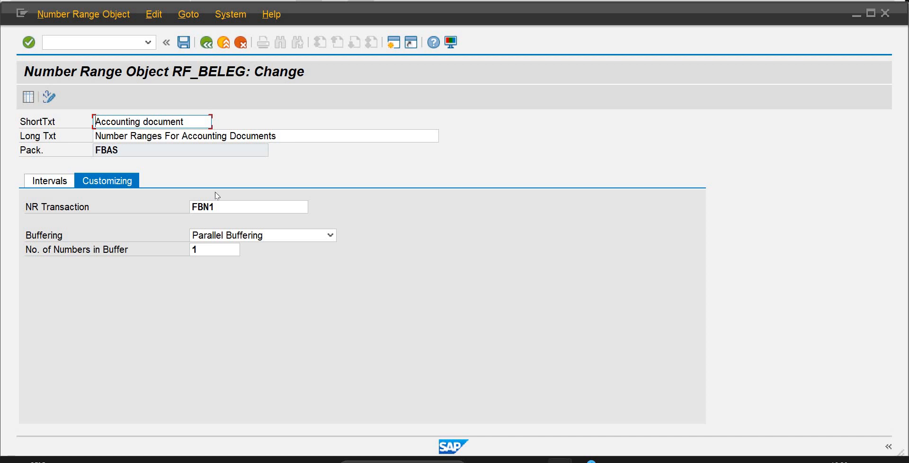
pyautogui.click(120, 14)
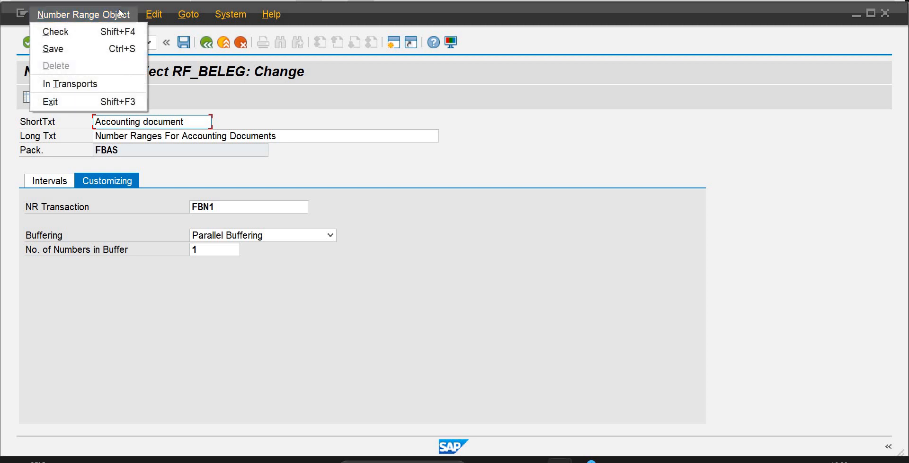
pyautogui.click(122, 34)
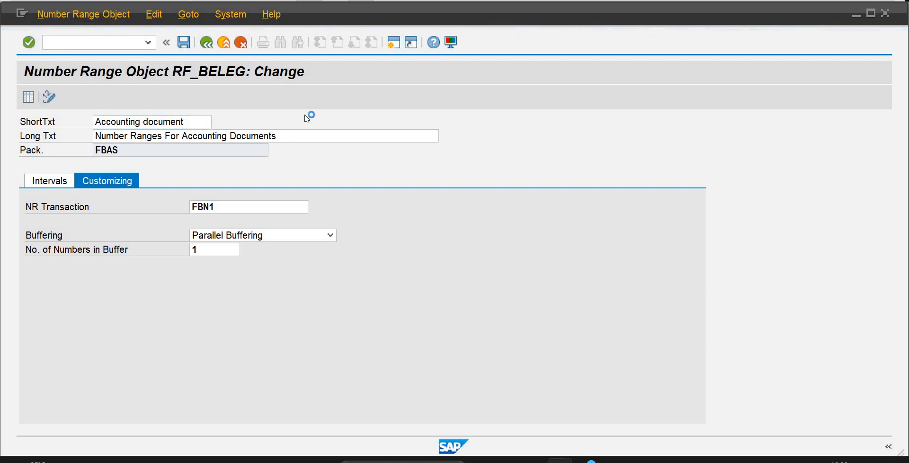
# Save number range object RF_BELEG under workbench request MAHK904655 and confirm the new task.
pyautogui.click(180, 43)
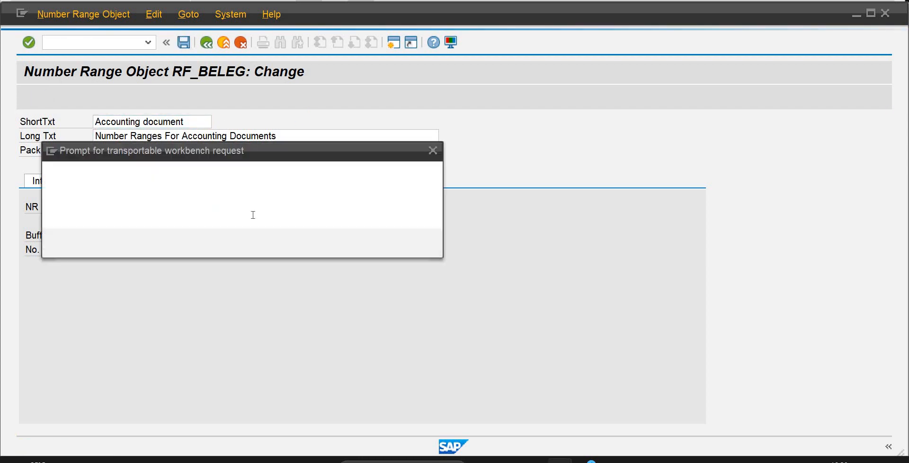
pyautogui.click(251, 244)
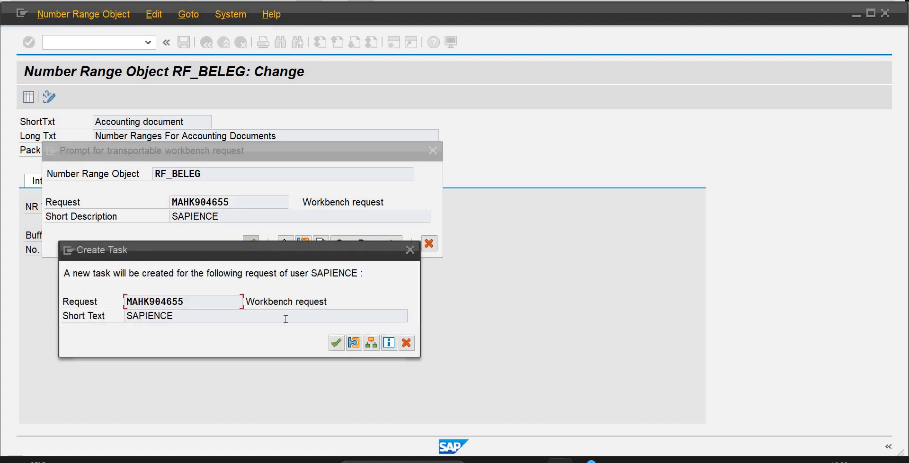
pyautogui.click(337, 344)
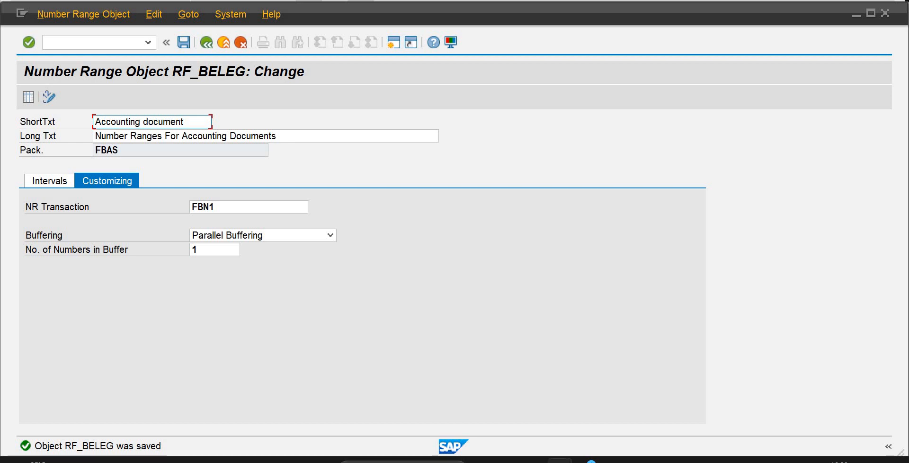
# Leave the object maintenance and start transaction FBN1 for accounting document number ranges.
pyautogui.click(122, 47)
pyautogui.write('/N')
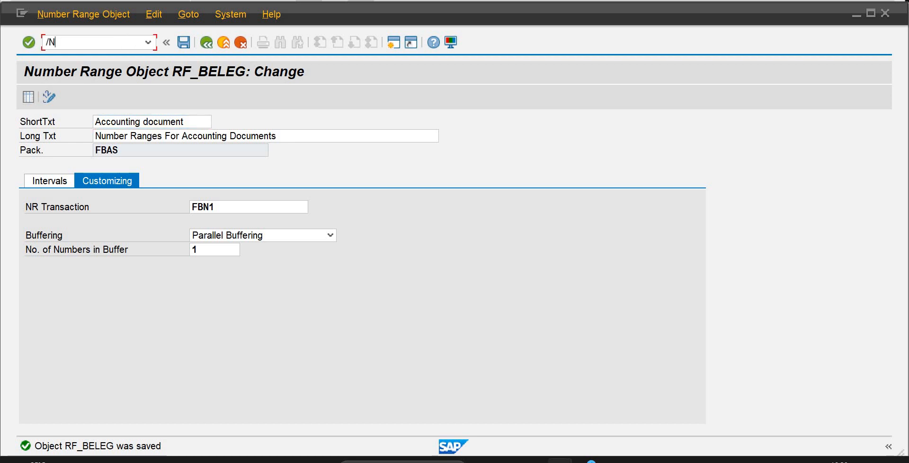
pyautogui.write('FBN1')
pyautogui.press('Return')
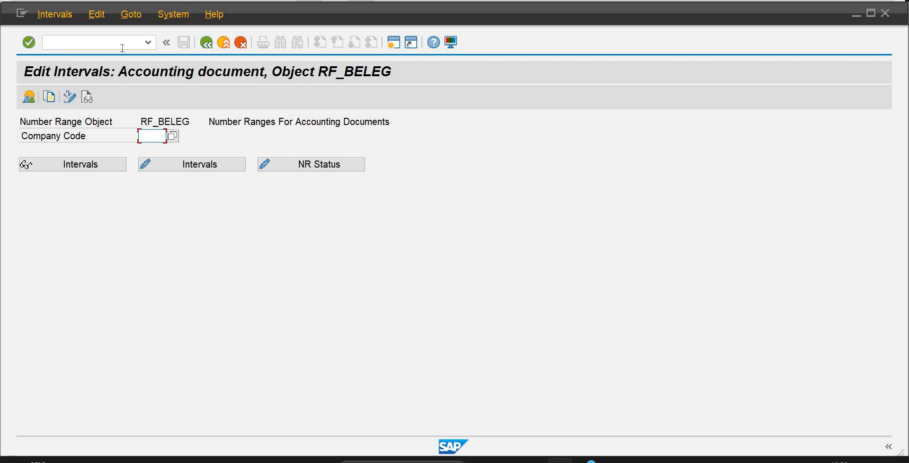
# Enter company code OB01 for RF_BELEG and open its number range intervals for editing.
pyautogui.write('0B01')
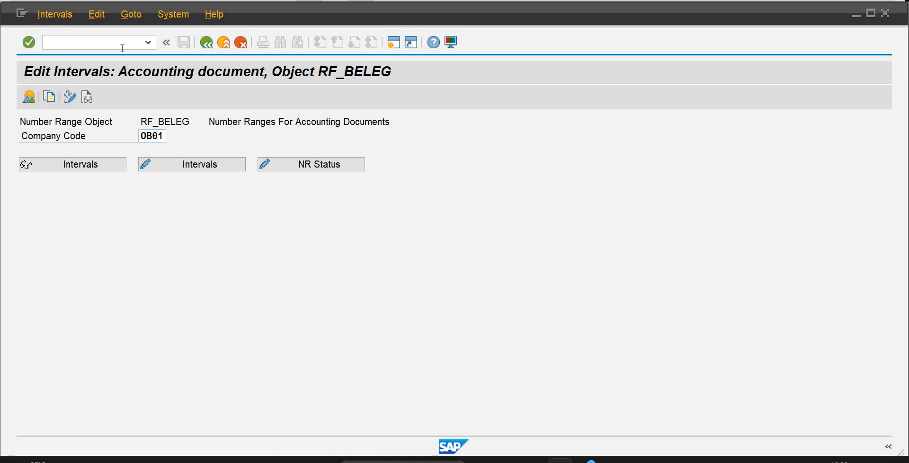
pyautogui.click(156, 137)
pyautogui.click(168, 164)
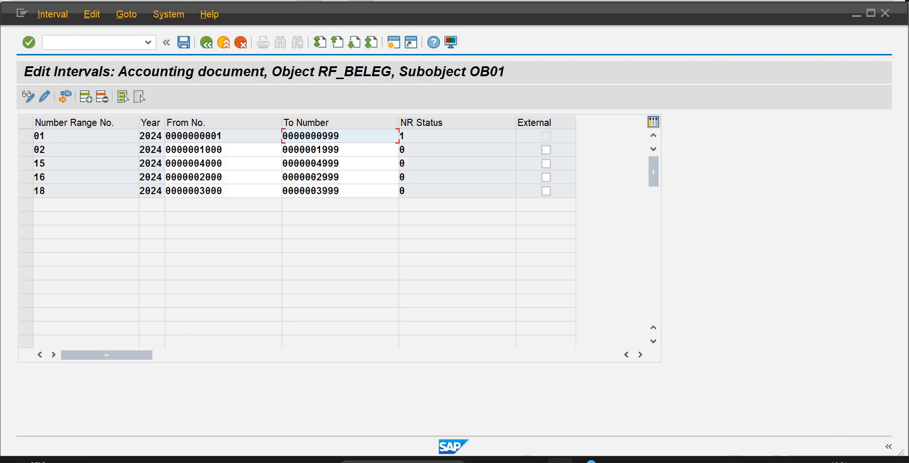
# Switch to the cash journal, try to post the selected CASH FROM BANK receipt, and dismiss the messages.
pyautogui.moveTo(559, 461)
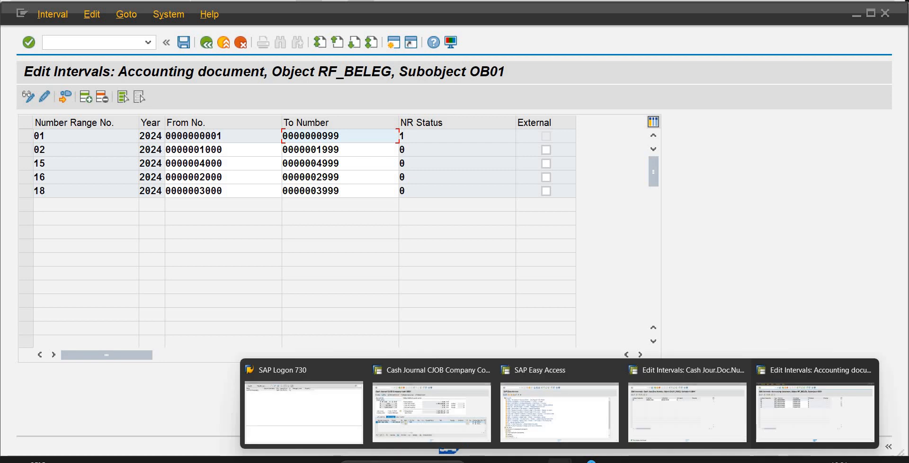
pyautogui.click(466, 415)
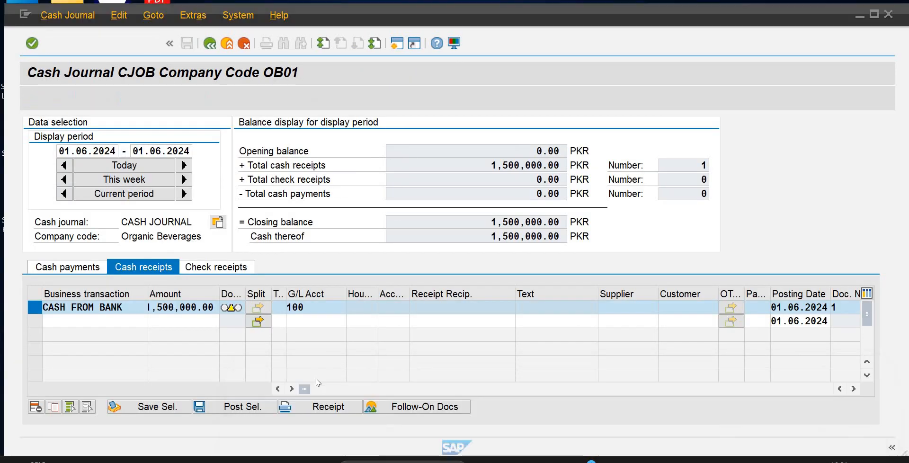
pyautogui.click(252, 407)
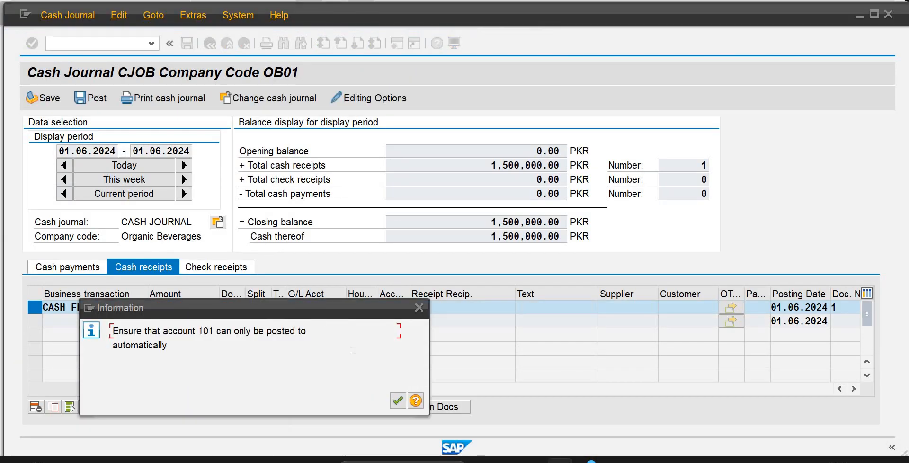
pyautogui.click(398, 401)
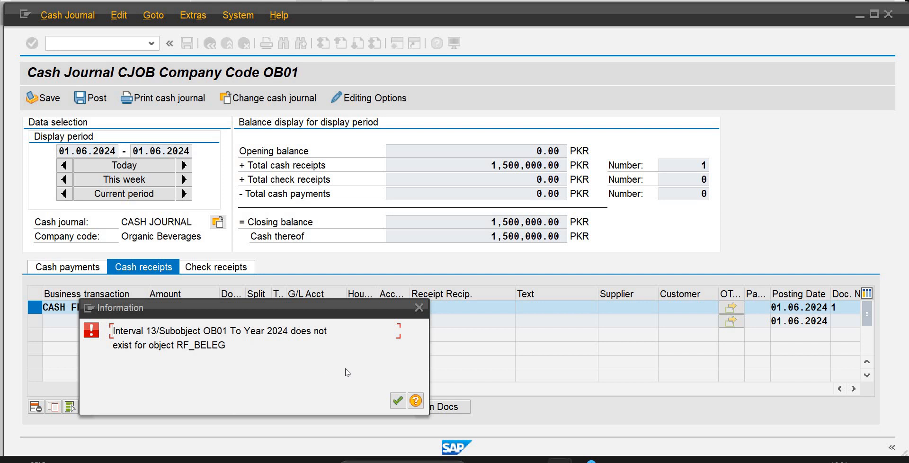
pyautogui.click(419, 307)
# Close the CAJO_DOC2 interval and SAP Easy Access sessions and return to the RF_BELEG intervals of OB01.
pyautogui.moveTo(591, 460)
pyautogui.moveTo(560, 461)
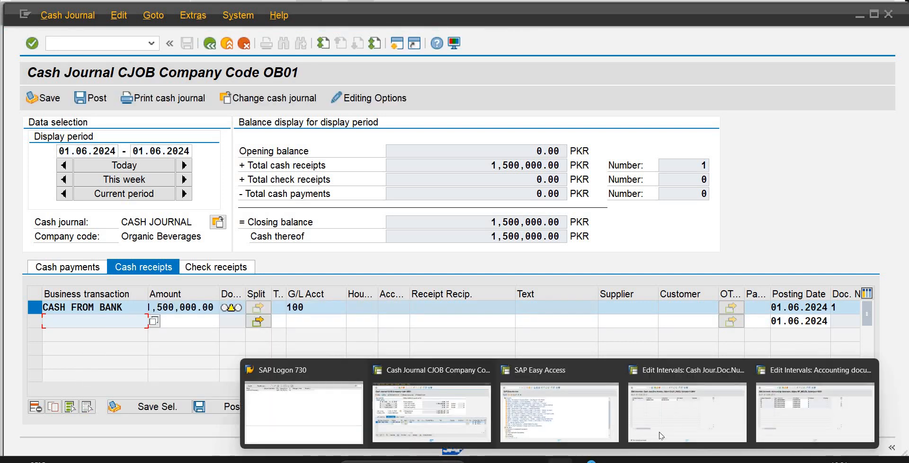
pyautogui.click(661, 435)
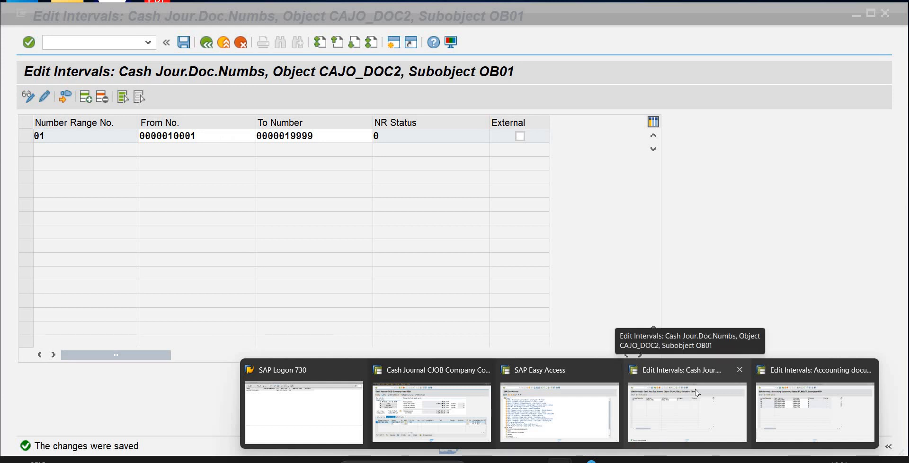
pyautogui.click(739, 368)
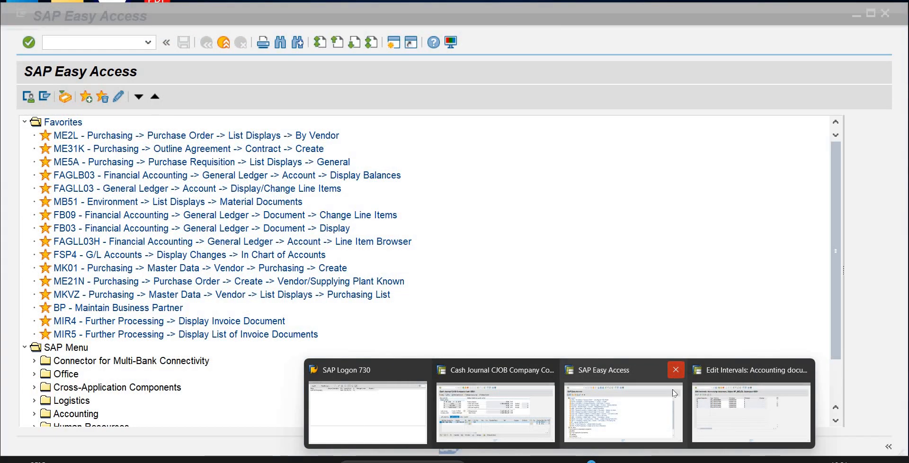
pyautogui.click(675, 370)
pyautogui.click(751, 407)
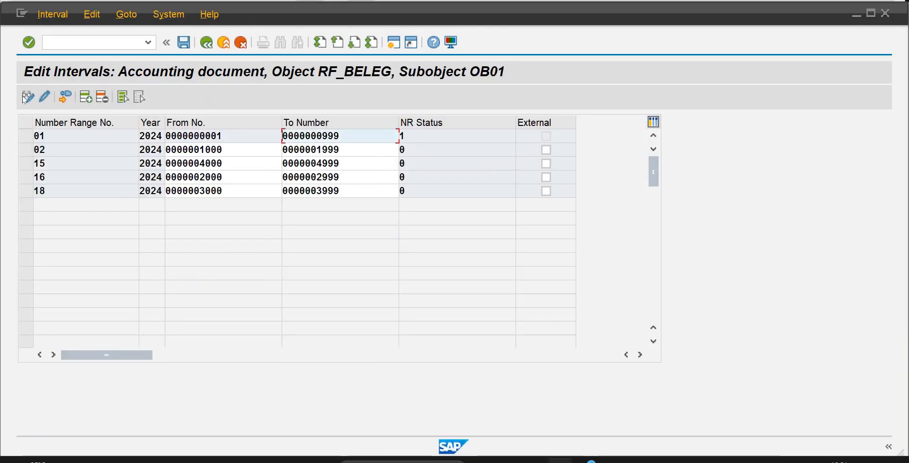
# Insert number range 13 for year 2024 from 4000 to 4999 and try to save the intervals.
pyautogui.click(88, 97)
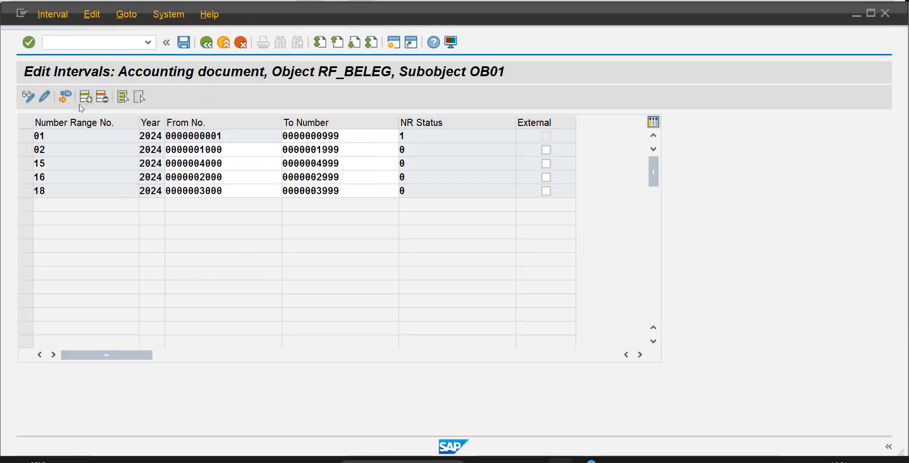
pyautogui.write('13')
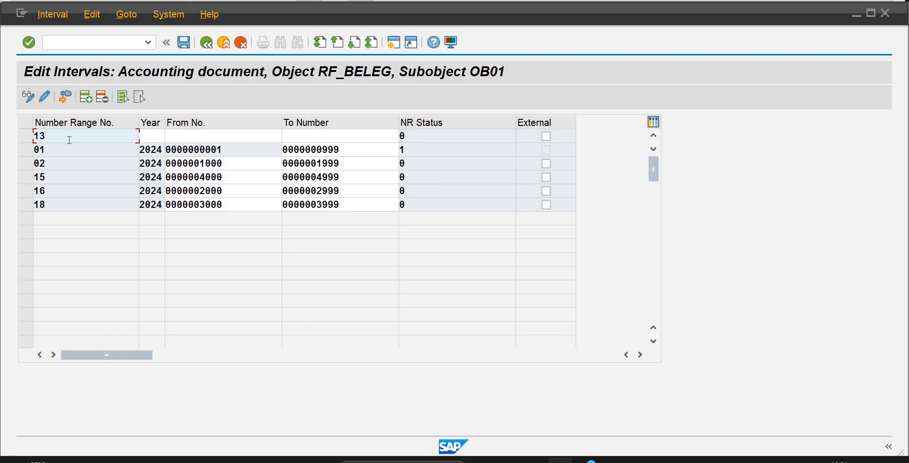
pyautogui.press('Tab')
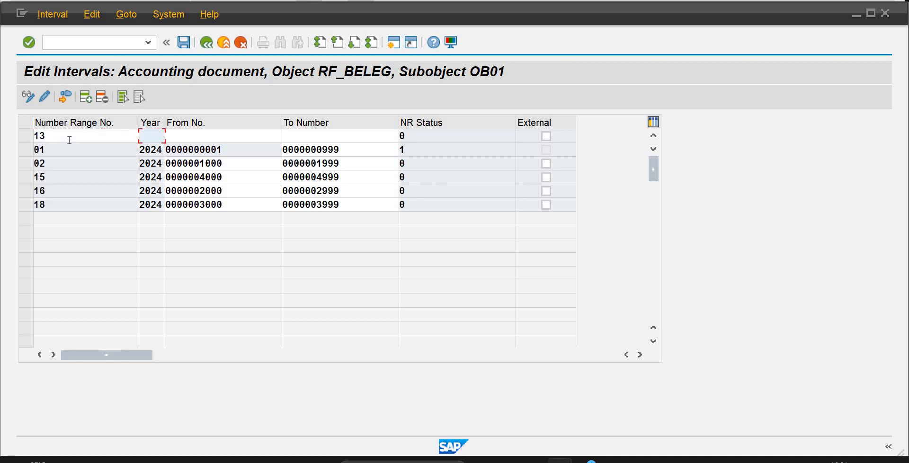
pyautogui.write('2024')
pyautogui.press('Tab')
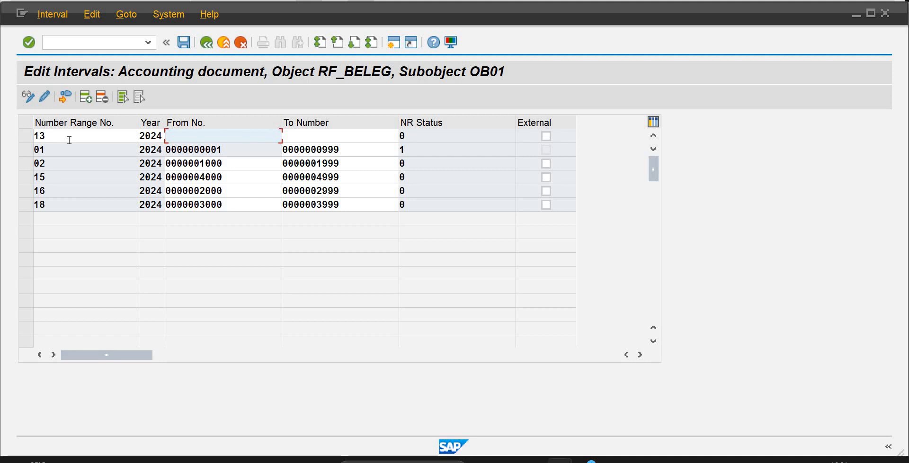
pyautogui.write('4000')
pyautogui.press('Tab')
pyautogui.write('4999')
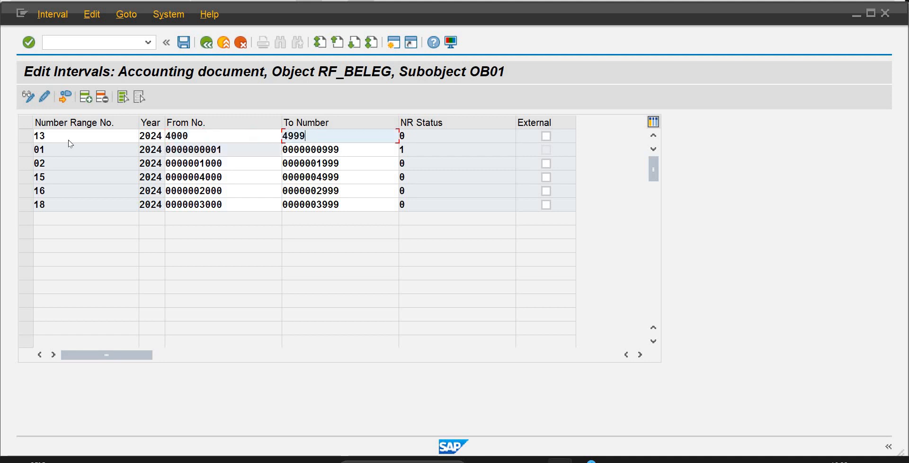
pyautogui.press('Return')
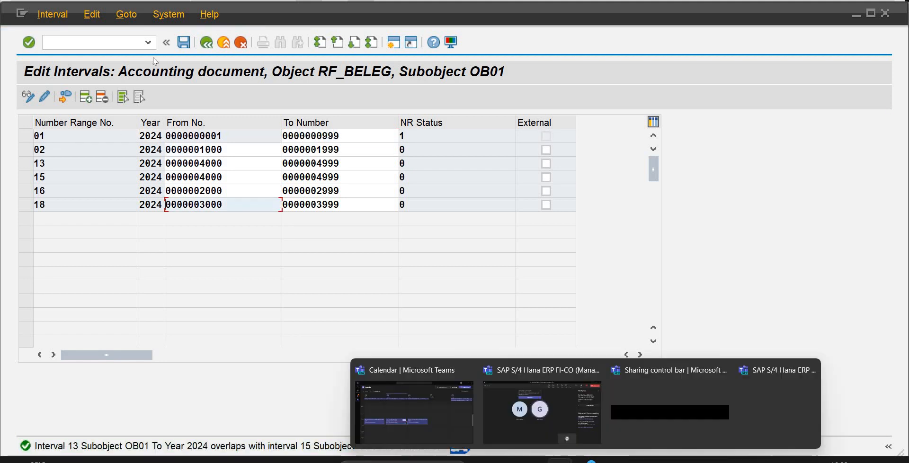
pyautogui.click(184, 43)
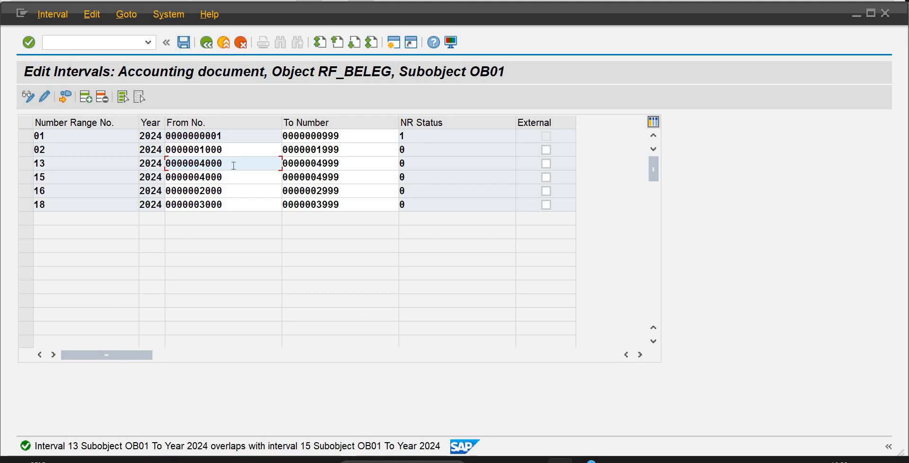
# Change number range 13 to run from 5000 to 5999.
pyautogui.moveTo(223, 165); pyautogui.dragTo(201, 166)
pyautogui.write('5000')
pyautogui.press('Tab')
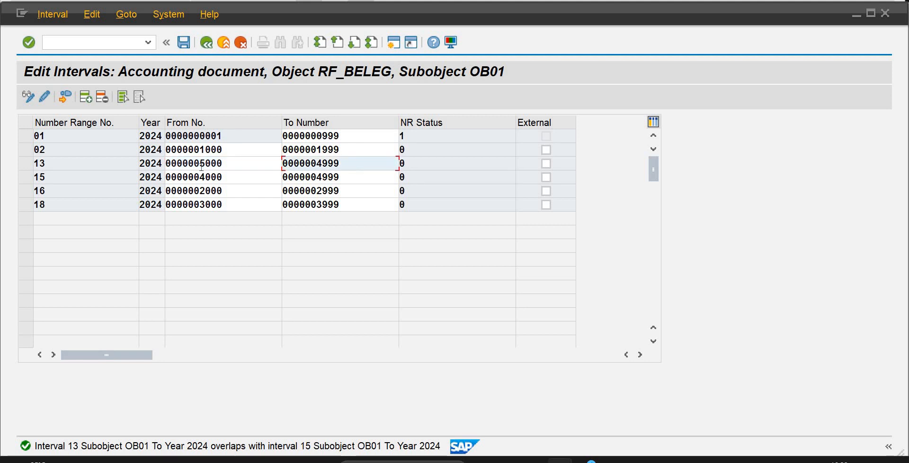
pyautogui.write('5')
pyautogui.press('BackSpace')
pyautogui.press('Delete')
pyautogui.press('Delete')
pyautogui.press('Delete')
pyautogui.press('Delete')
pyautogui.press('Delete')
pyautogui.press('Delete')
pyautogui.press('Delete')
pyautogui.press('Delete')
pyautogui.press('Delete')
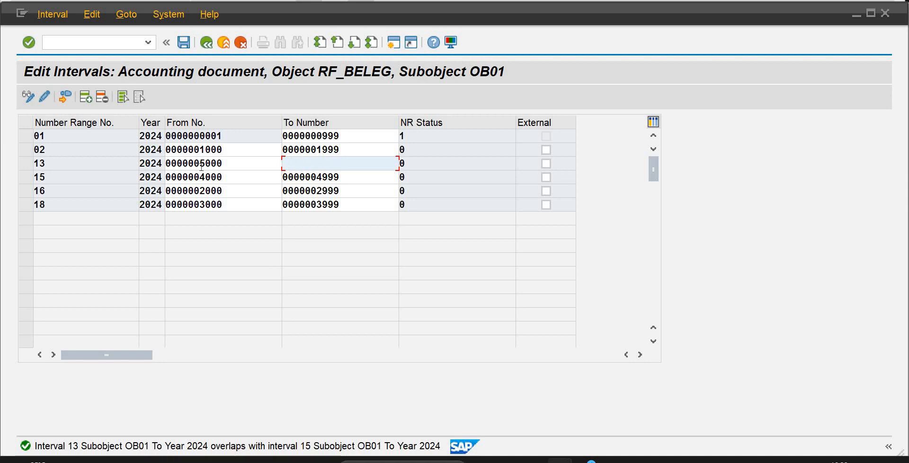
pyautogui.write('5999')
pyautogui.press('Return')
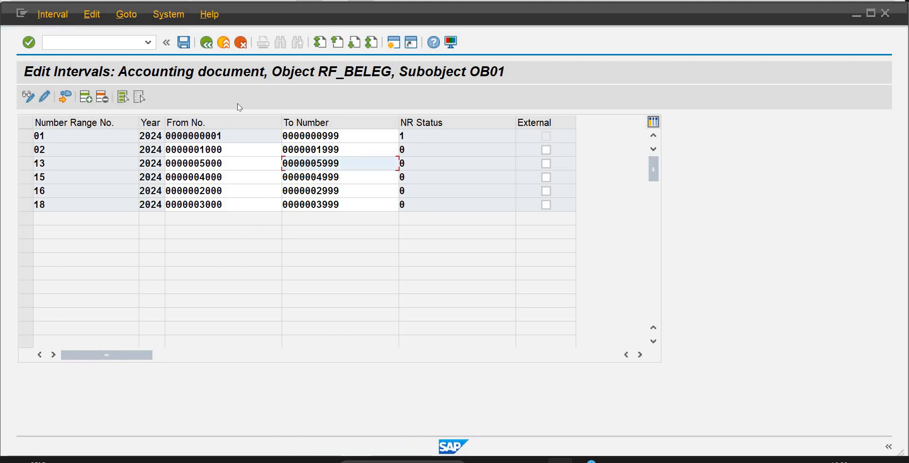
# Save the RF_BELEG intervals and acknowledge the number range interval transport notice.
pyautogui.click(184, 42)
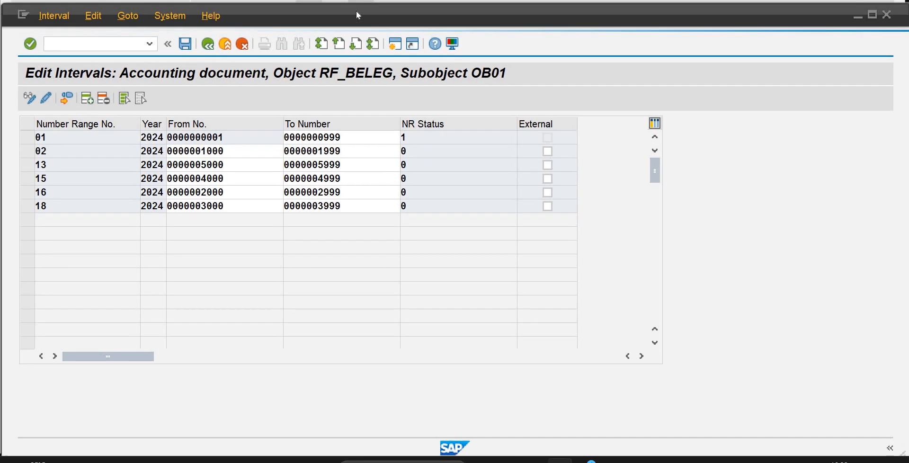
pyautogui.click(358, 13)
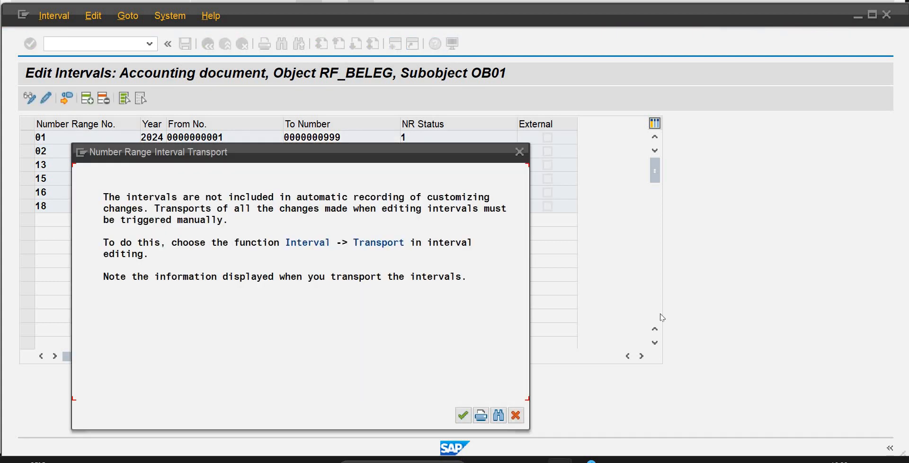
pyautogui.click(463, 415)
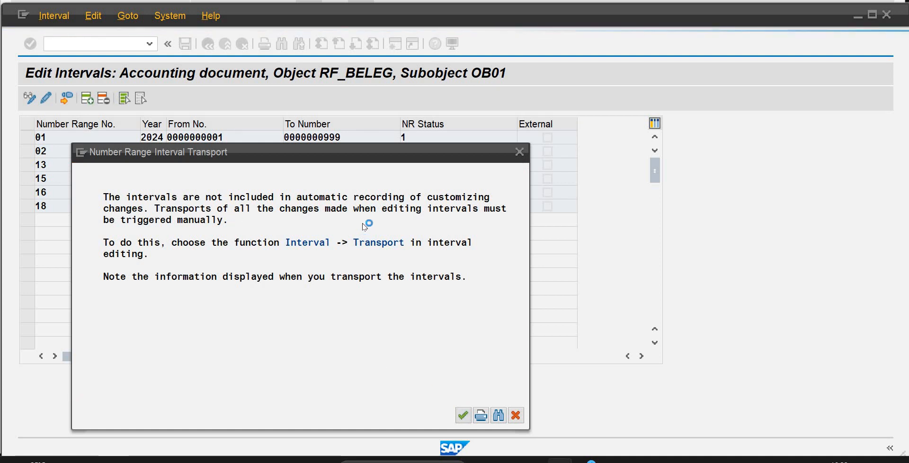
pyautogui.press('Return')
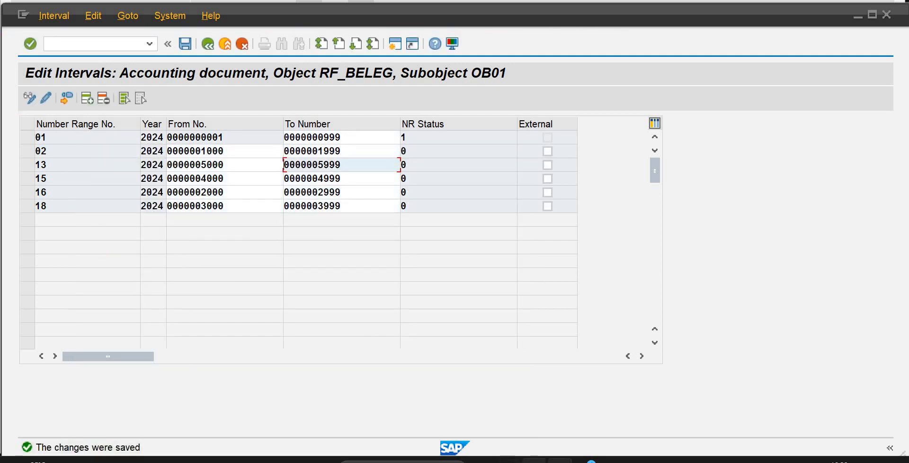
# Switch to the cash journal session, leave the transaction, and restart it with fbcj.
pyautogui.click(564, 402)
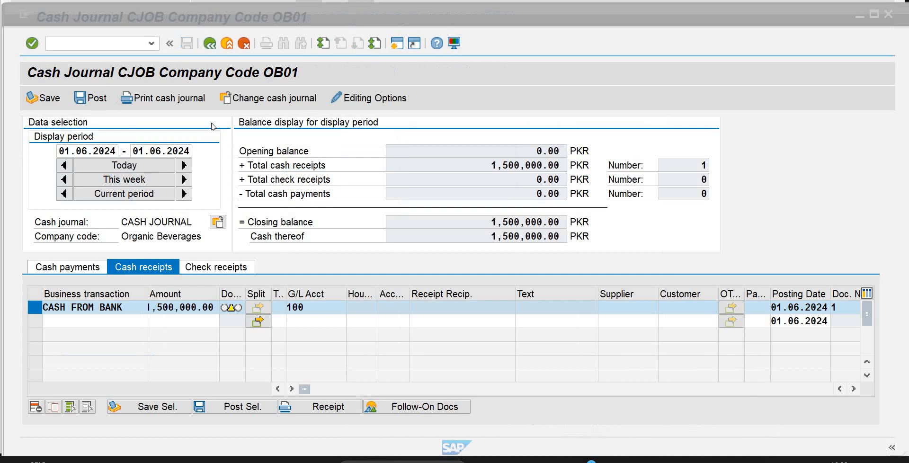
pyautogui.click(132, 38)
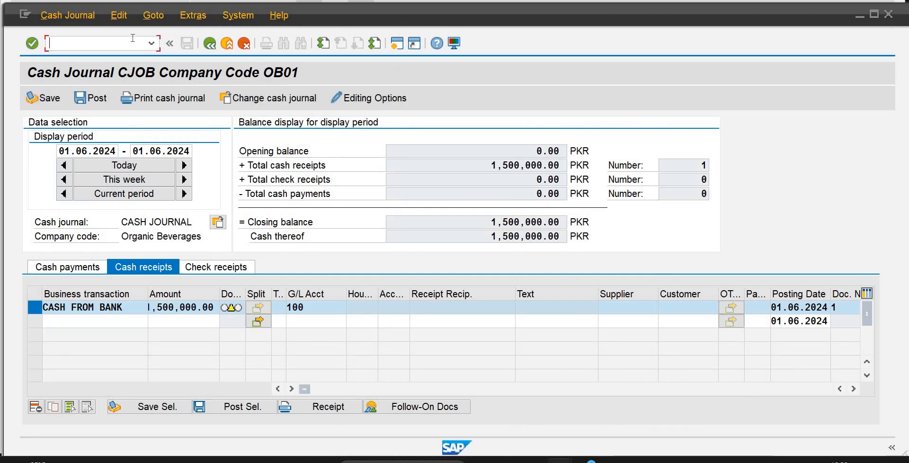
pyautogui.click(245, 44)
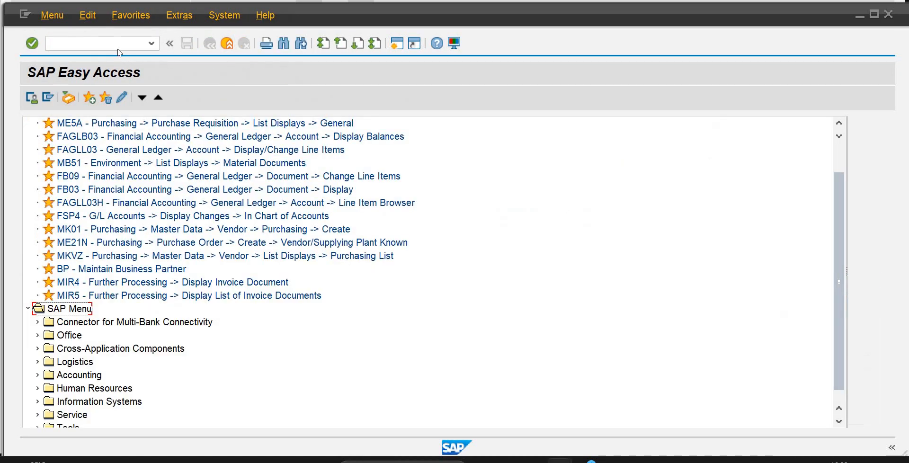
pyautogui.click(151, 43)
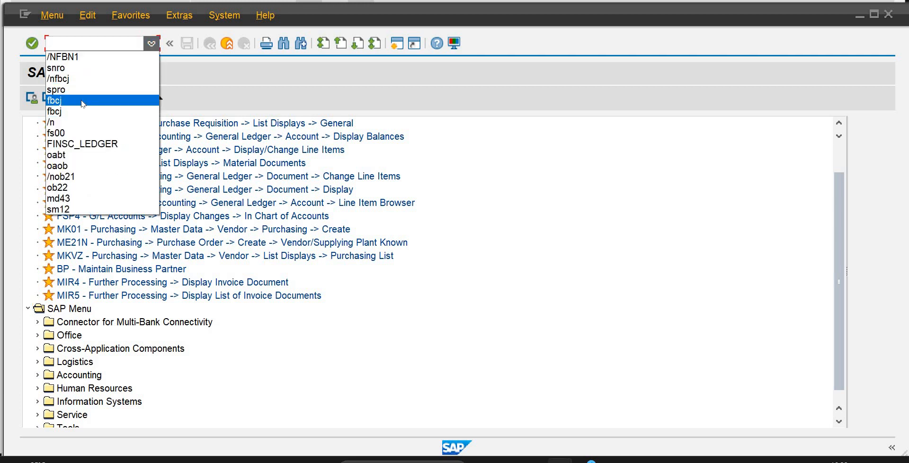
pyautogui.click(81, 100)
pyautogui.press('Return')
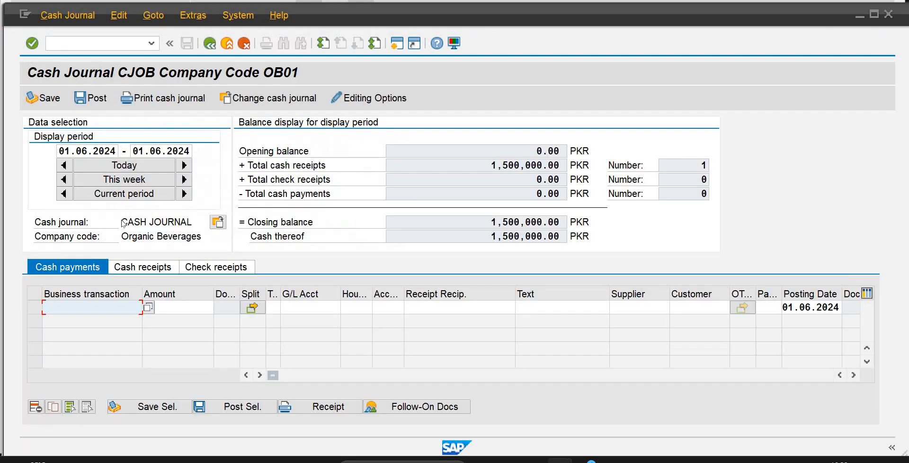
# Set the cash journal's display period to today and try to post from the cash receipts.
pyautogui.click(147, 166)
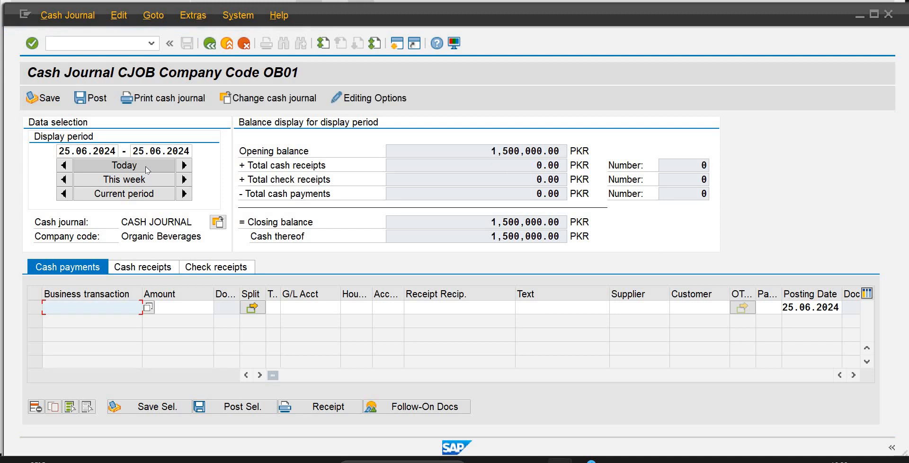
pyautogui.click(156, 267)
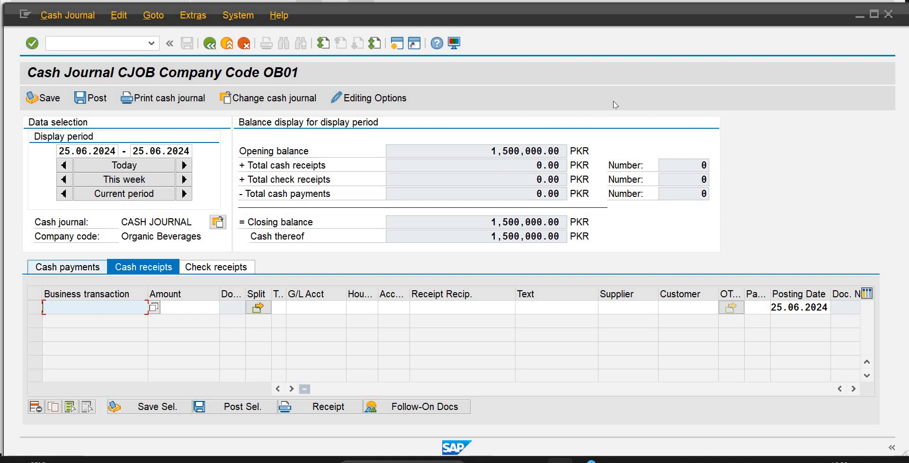
pyautogui.click(87, 101)
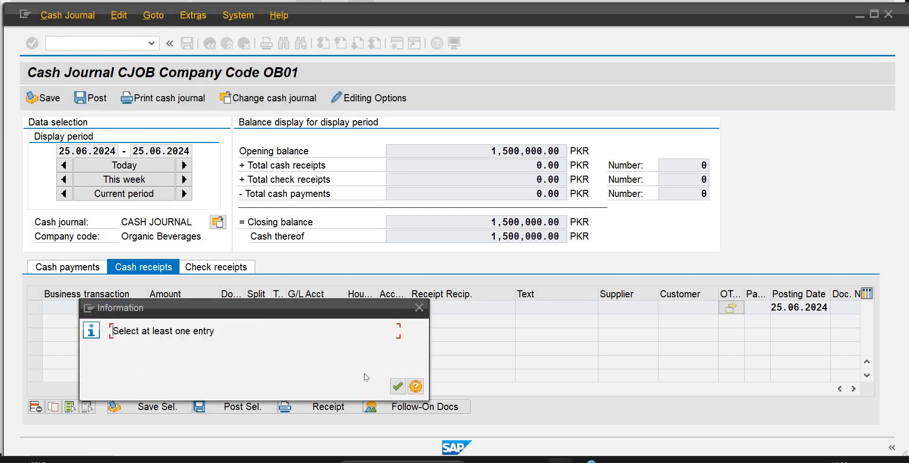
pyautogui.click(397, 386)
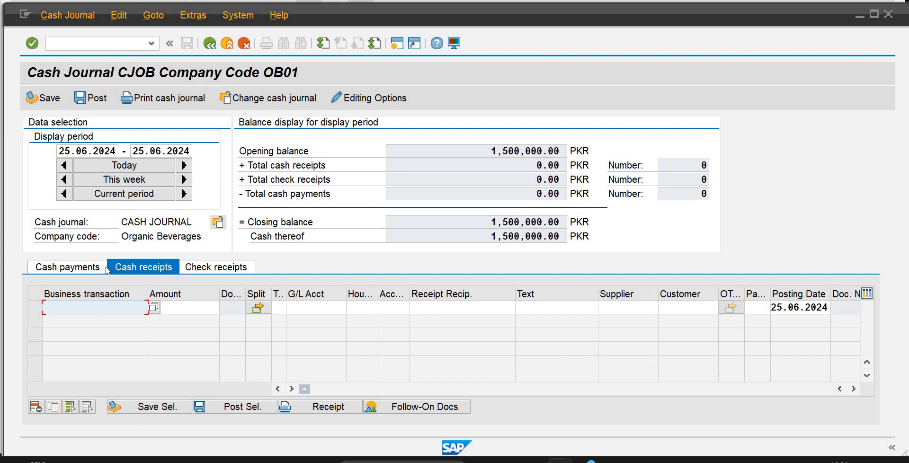
# Try to open the details of the opening balance from the cash receipts view and dismiss the message.
pyautogui.click(85, 272)
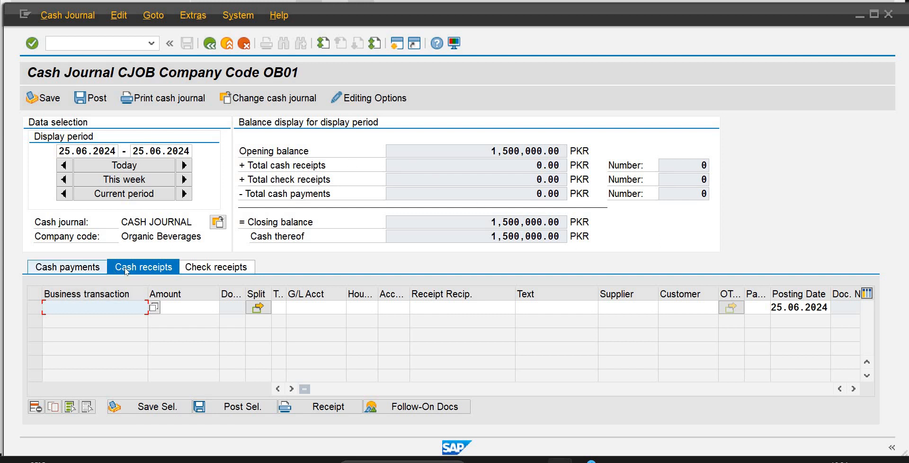
pyautogui.click(131, 268)
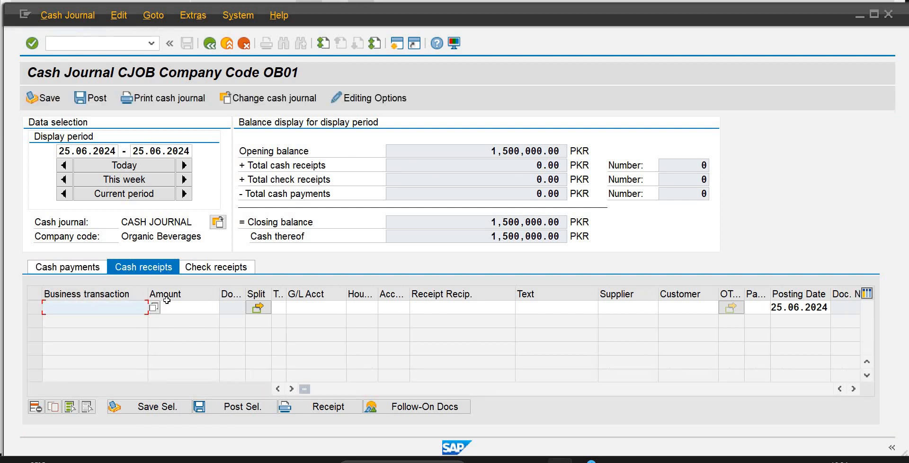
pyautogui.doubleClick(497, 152)
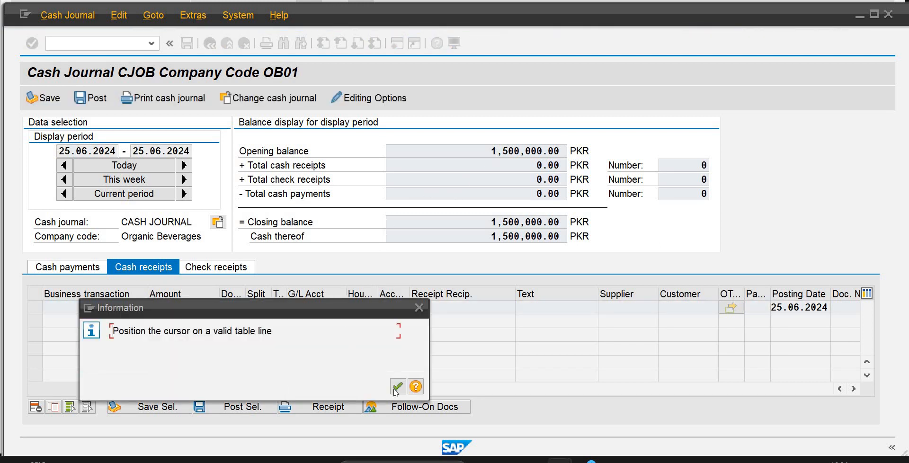
pyautogui.click(397, 388)
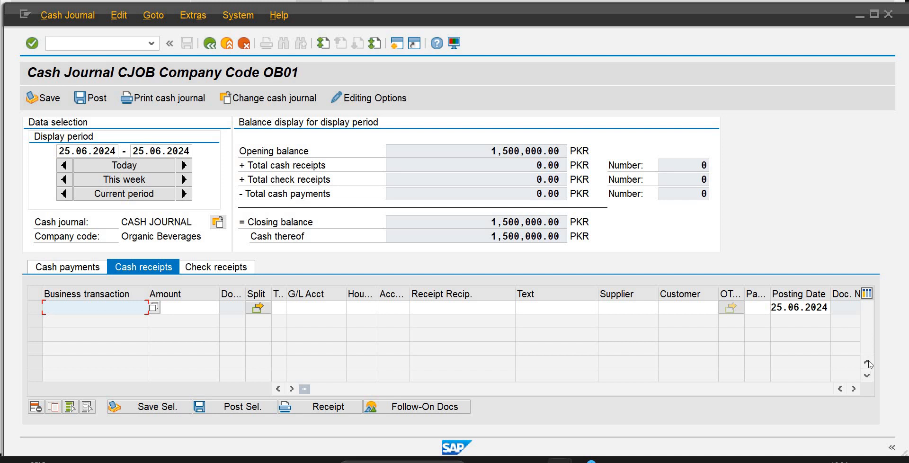
# Open a new session and check the G/L account balance (FAGLB03) of account 101 in OB01 for fiscal year 2024, dismissing the message.
pyautogui.click(396, 47)
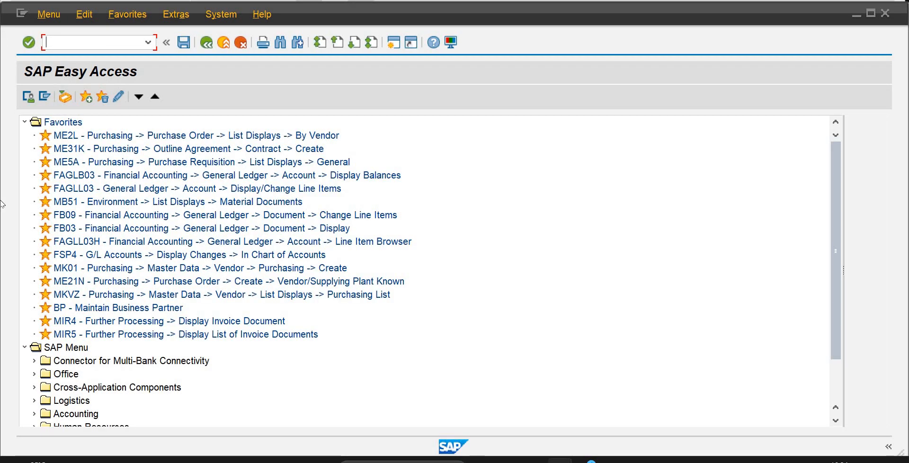
pyautogui.doubleClick(87, 178)
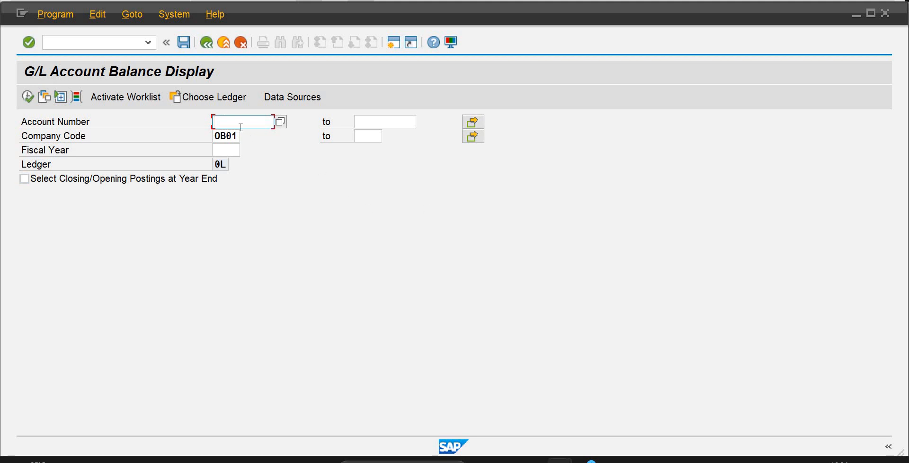
pyautogui.write('101')
pyautogui.click(237, 150)
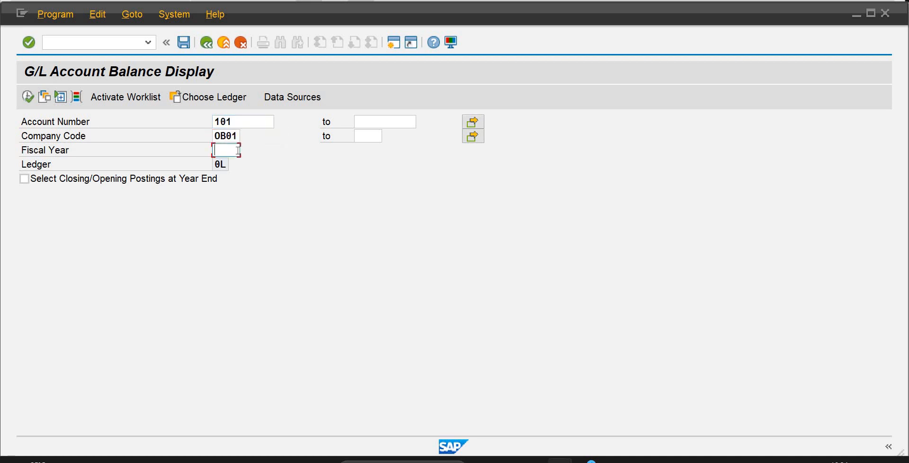
pyautogui.write('2024')
pyautogui.press('Return')
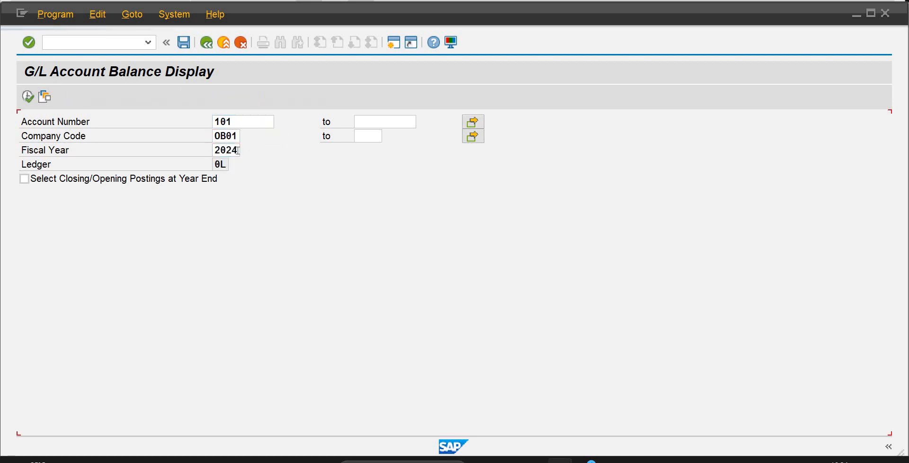
pyautogui.click(26, 97)
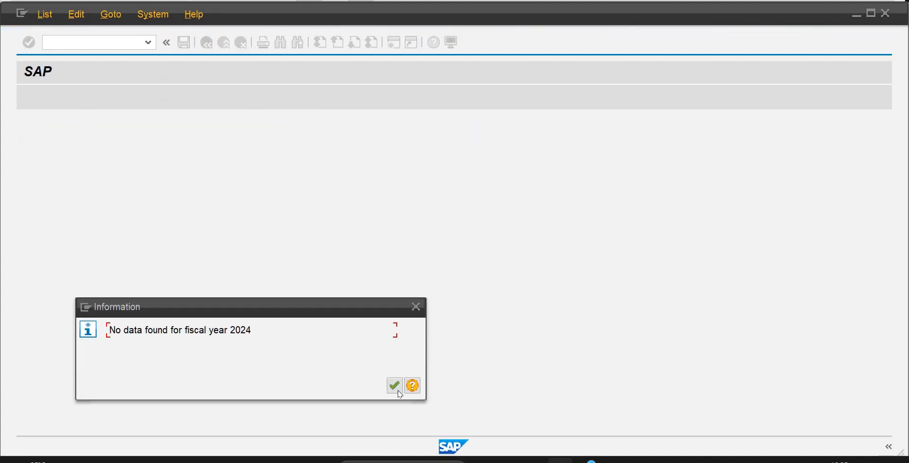
pyautogui.click(397, 390)
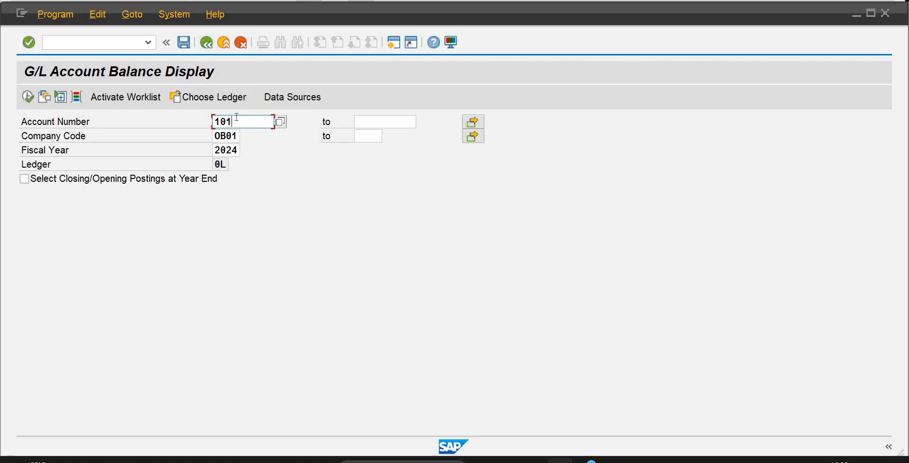
# Display the 2024 balances of G/L account 100, view the line items behind the period 6 debit, and leave the transaction.
pyautogui.press('BackSpace')
pyautogui.write('0')
pyautogui.click(29, 99)
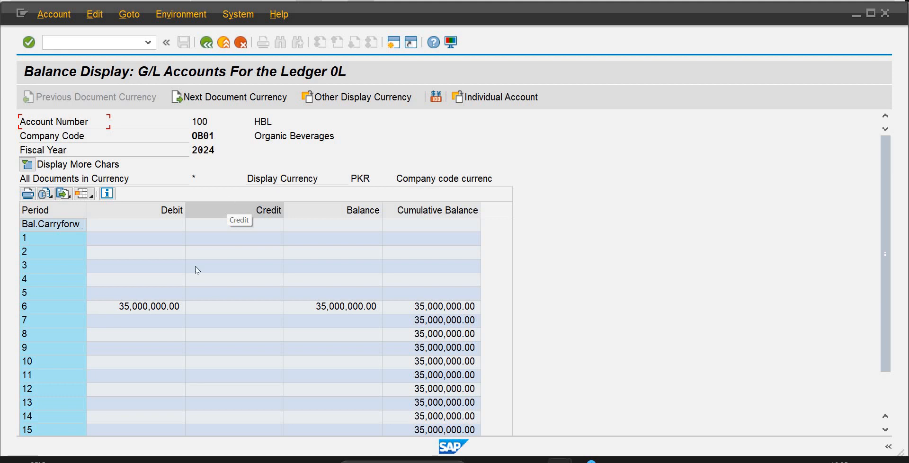
pyautogui.doubleClick(162, 311)
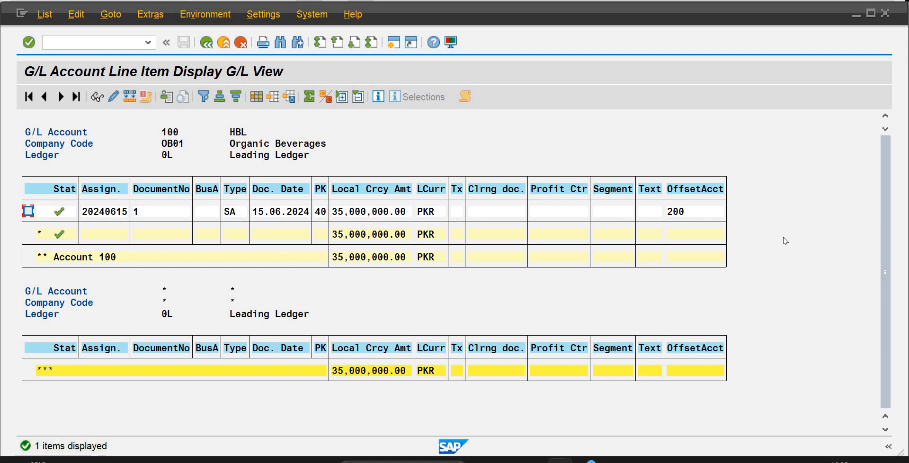
pyautogui.click(205, 43)
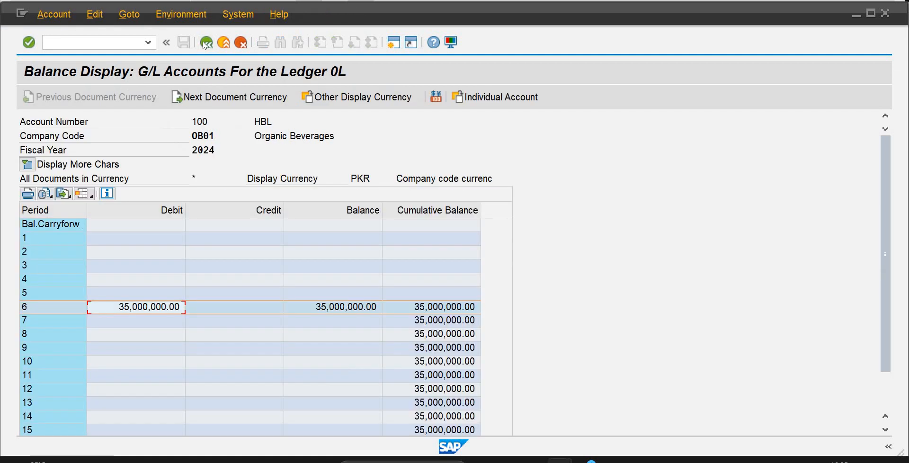
pyautogui.click(205, 43)
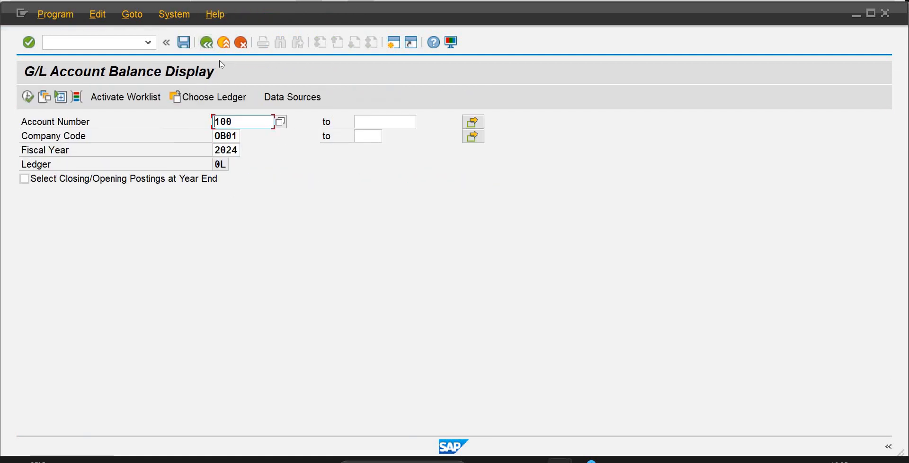
pyautogui.click(206, 43)
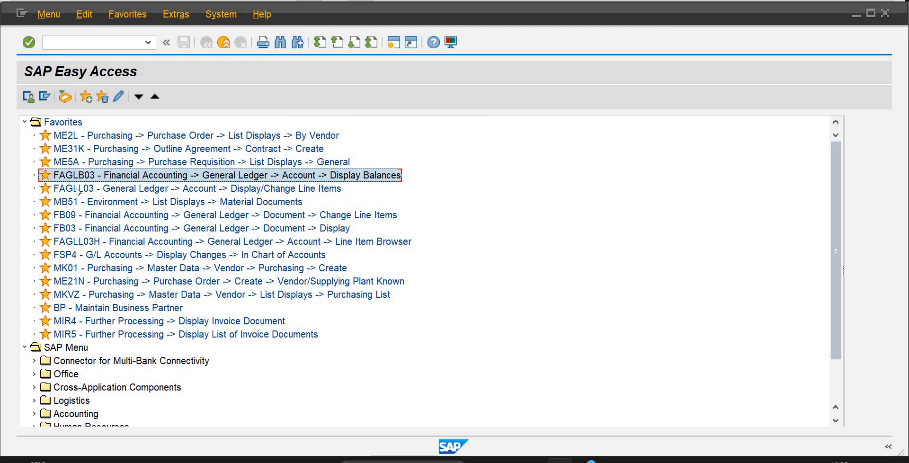
# Display all line items of G/L account 101 for company code OB01 with FAGLL03.
pyautogui.doubleClick(77, 189)
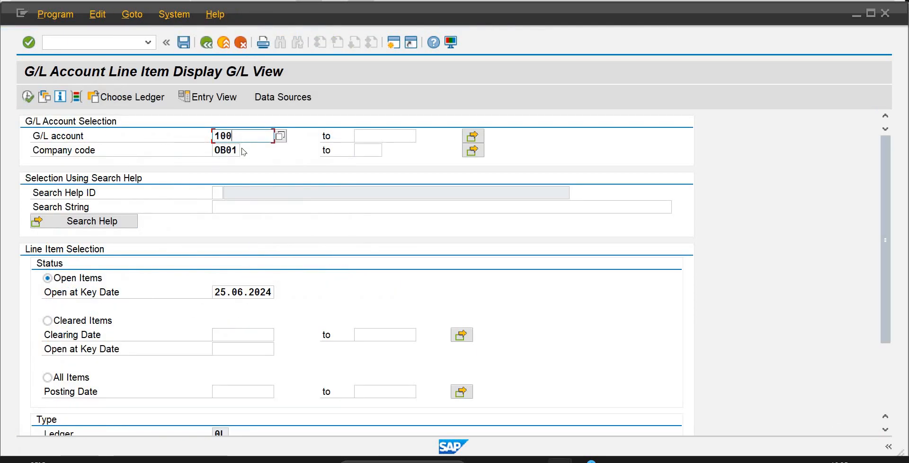
pyautogui.press('BackSpace')
pyautogui.write('1')
pyautogui.click(48, 377)
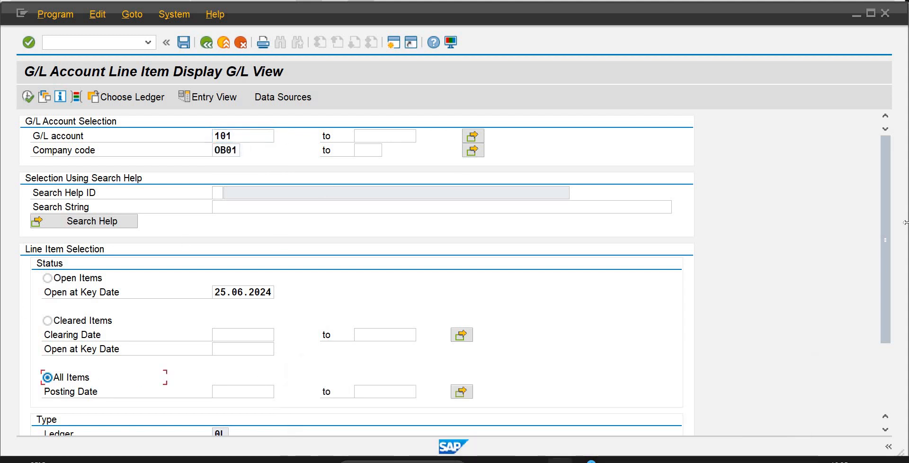
pyautogui.moveTo(886, 255)
pyautogui.mouseDown()
pyautogui.moveTo(886, 356)
pyautogui.moveTo(885, 265)
pyautogui.mouseUp()
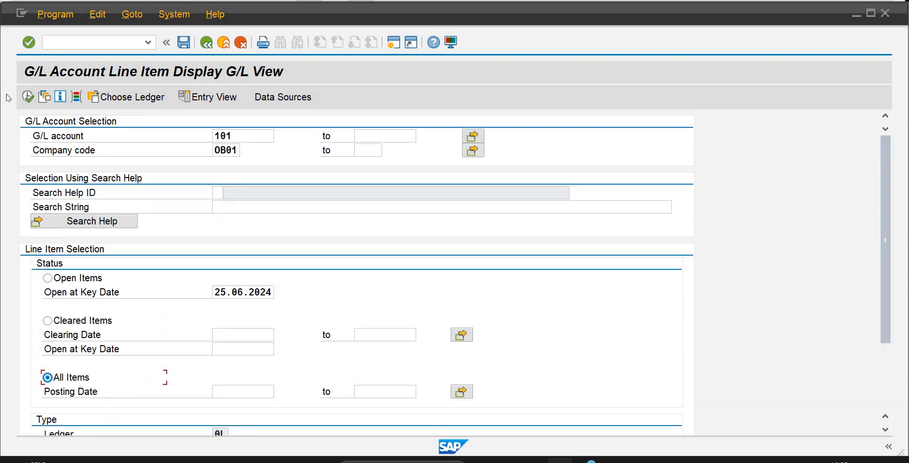
pyautogui.click(27, 99)
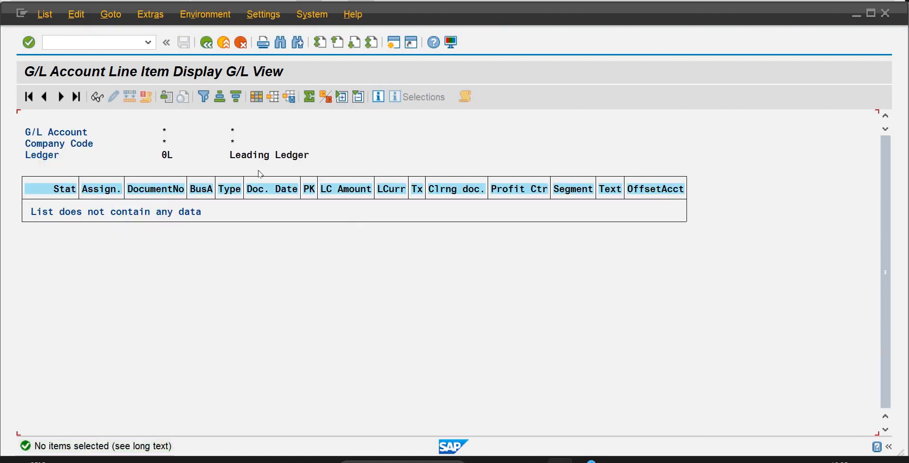
# Return to the line item selection and display all items of G/L account 100.
pyautogui.click(206, 42)
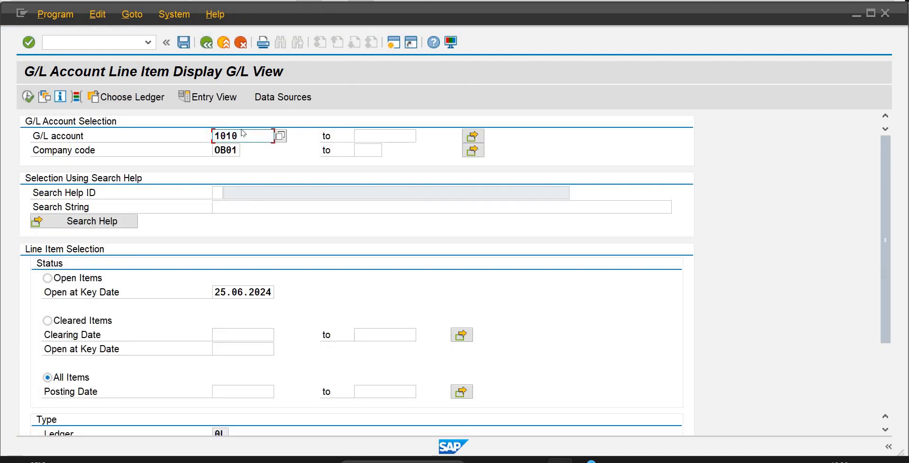
pyautogui.press('BackSpace')
pyautogui.write('0')
pyautogui.click(33, 95)
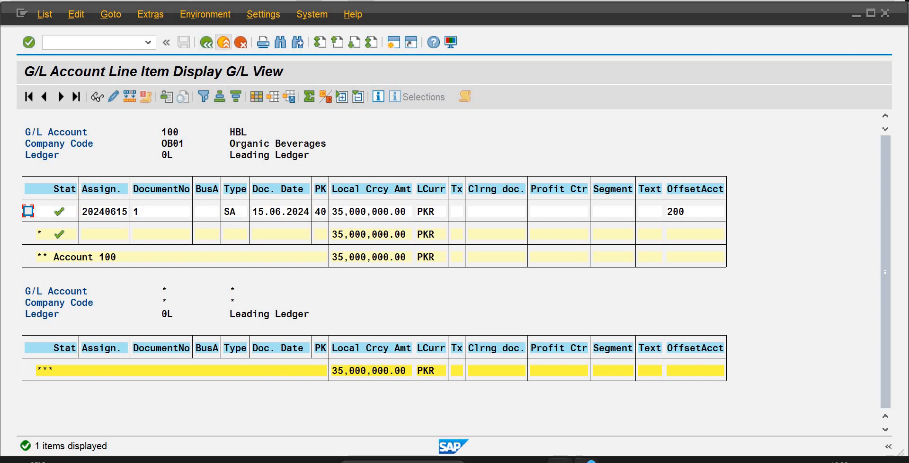
# Switch to the cash journal session and enter a CASH FROM BANK cash receipt with an amount of 1000000.
pyautogui.moveTo(585, 460)
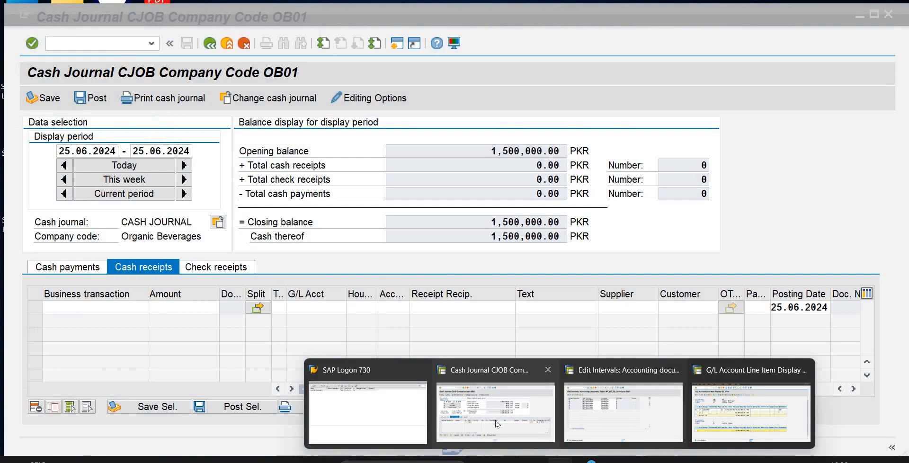
pyautogui.click(496, 419)
pyautogui.click(125, 308)
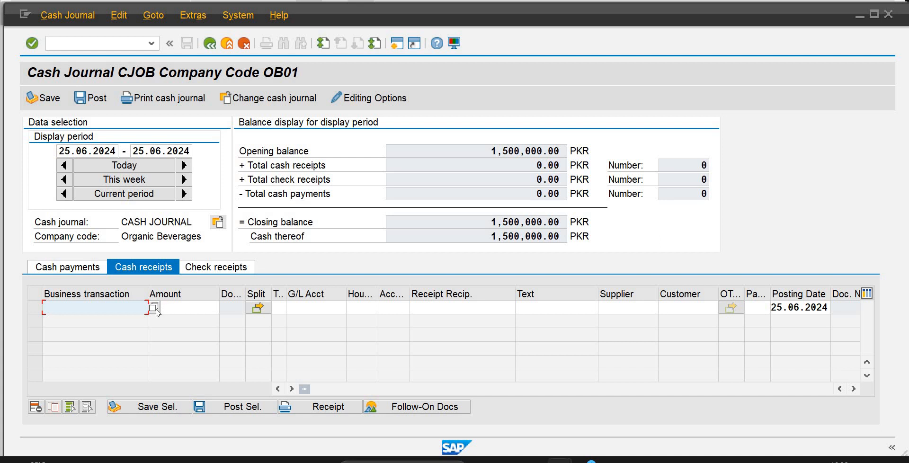
pyautogui.write('C')
pyautogui.press('Down')
pyautogui.press('Return')
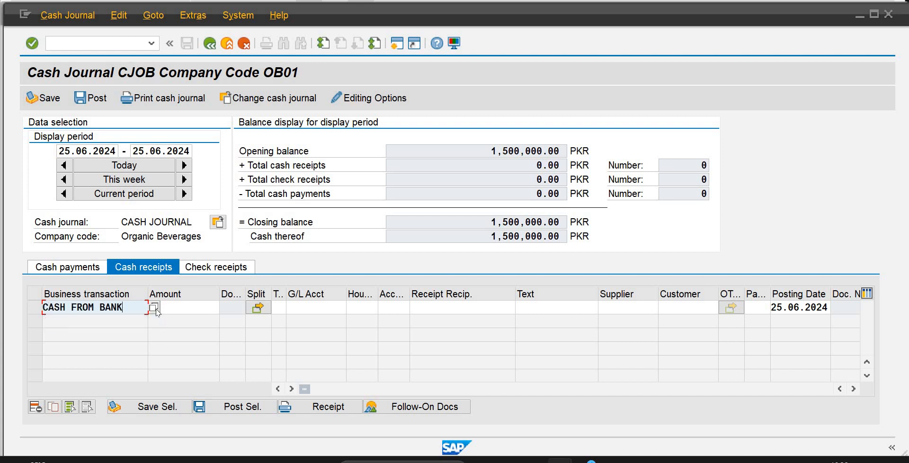
pyautogui.click(157, 308)
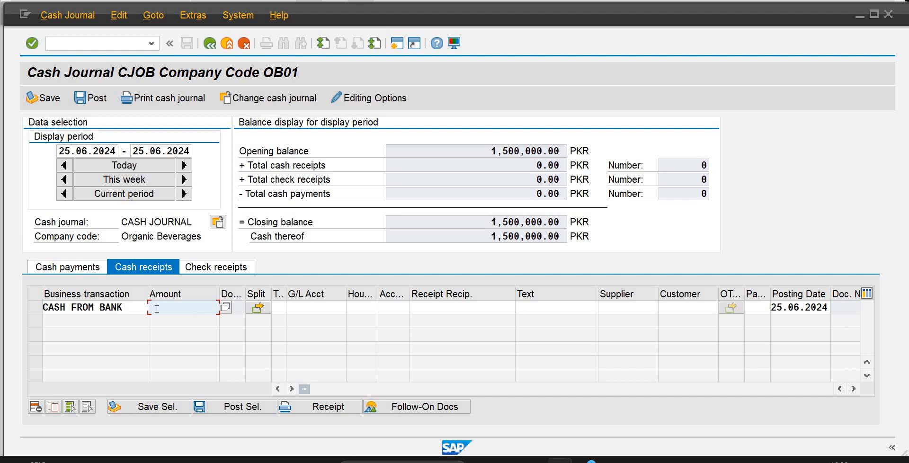
pyautogui.write('000000')
pyautogui.press('Return')
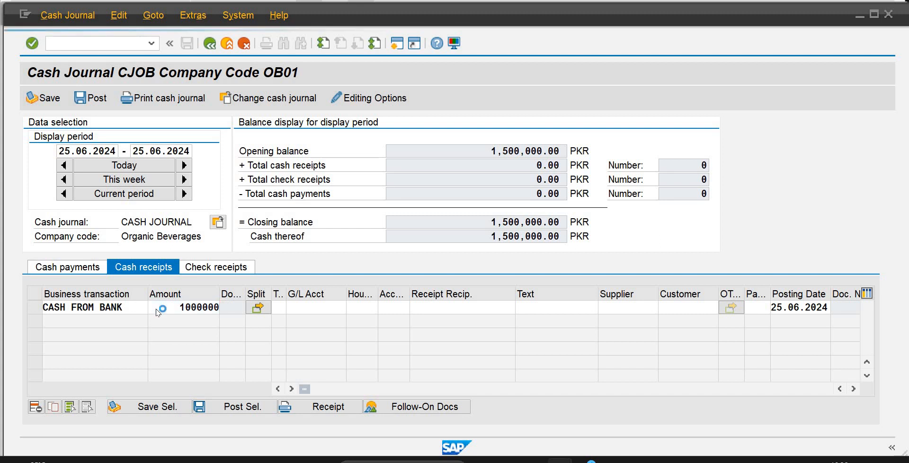
# Save and post the selected CASH FROM BANK receipt and acknowledge the information message.
pyautogui.click(32, 308)
pyautogui.click(149, 403)
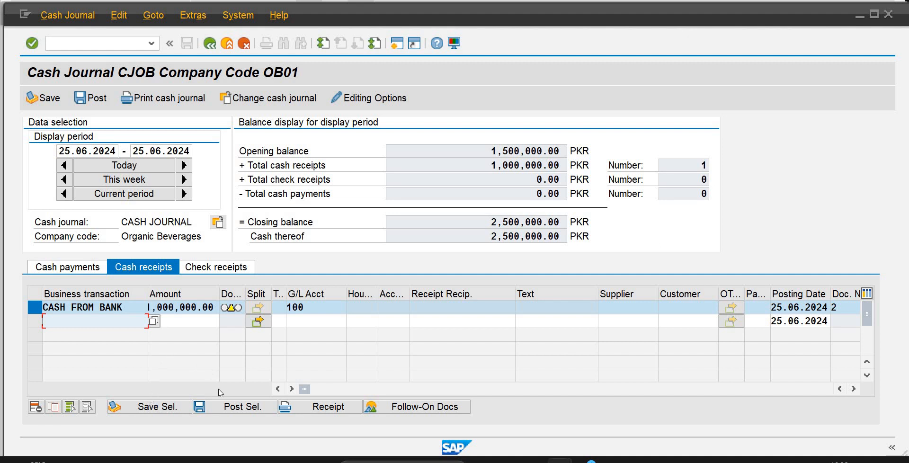
pyautogui.click(225, 407)
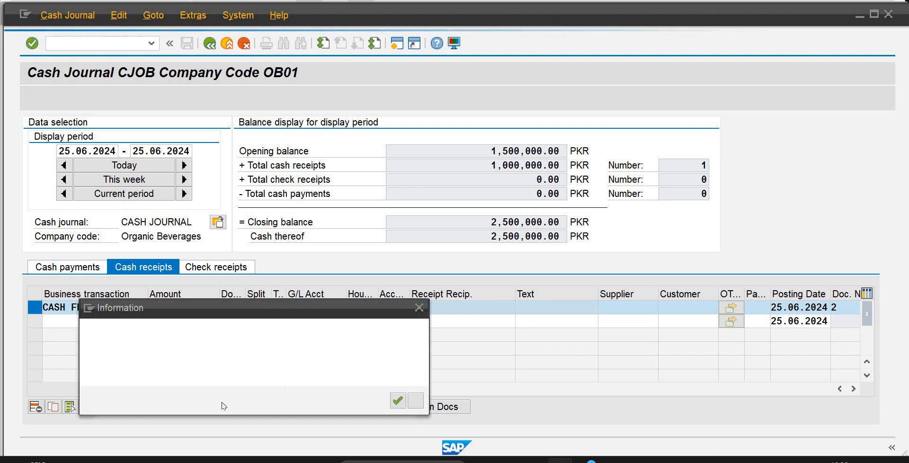
pyautogui.click(395, 402)
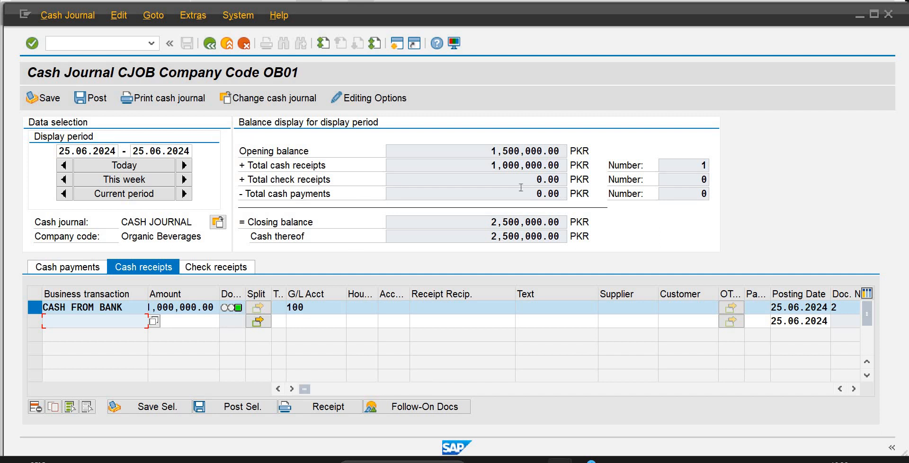
# Open the accounting document behind the posted cash receipt to examine its line items, and return to the cash journal.
pyautogui.moveTo(492, 165); pyautogui.dragTo(567, 165)
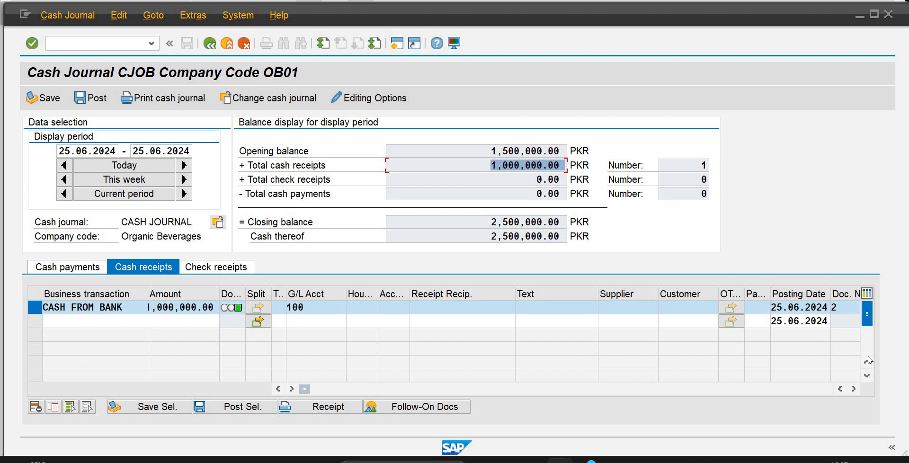
pyautogui.click(808, 322)
pyautogui.doubleClick(846, 308)
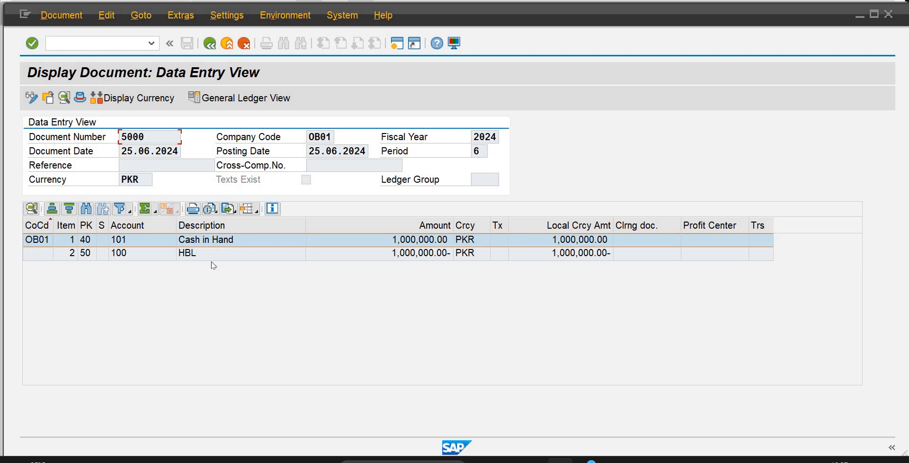
pyautogui.click(211, 43)
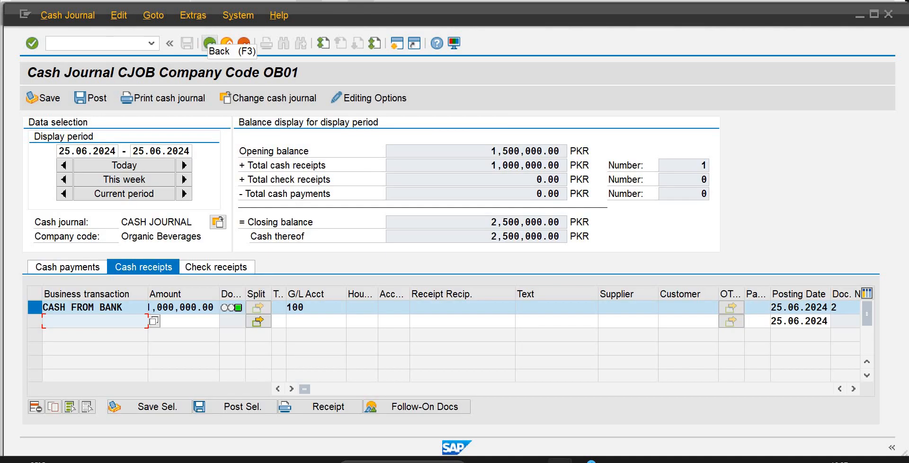
# Switch to the G/L line item session, rerun the list for account 100, and inspect the document number of the 25.06.2024 item.
pyautogui.moveTo(560, 459)
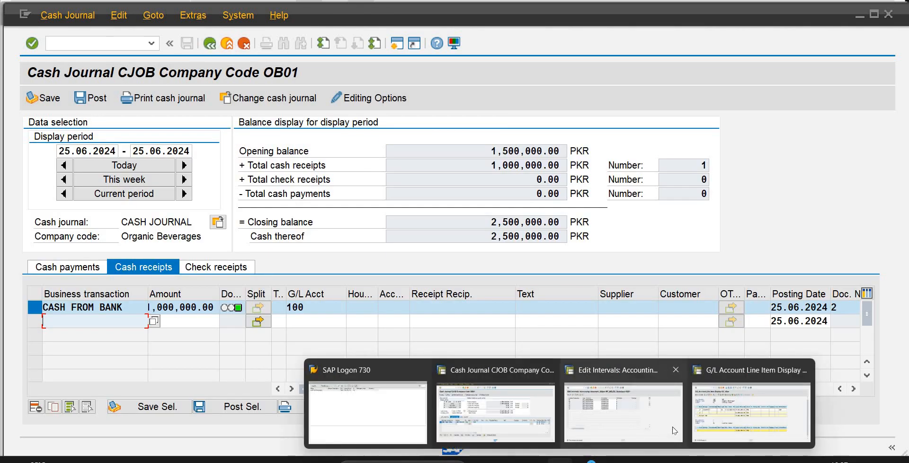
pyautogui.click(752, 412)
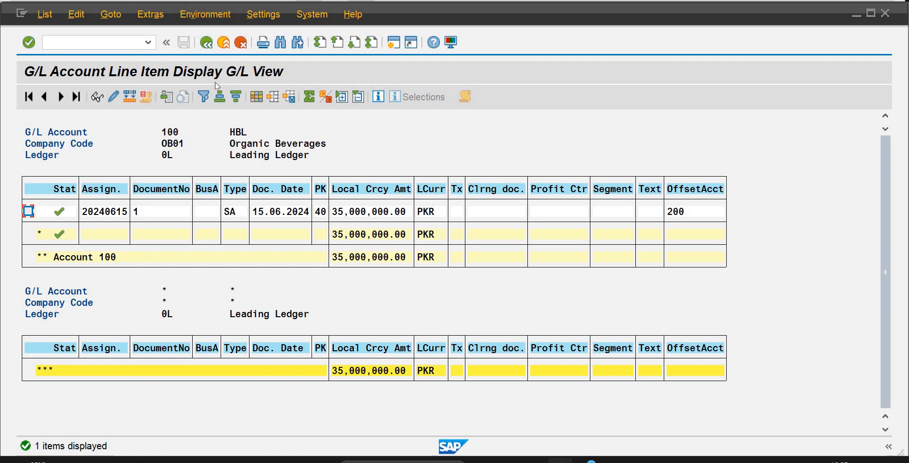
pyautogui.click(206, 44)
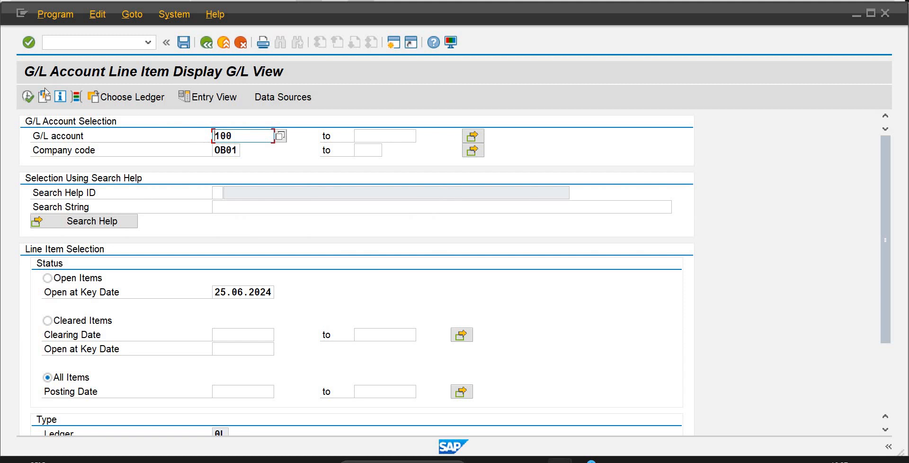
pyautogui.click(28, 96)
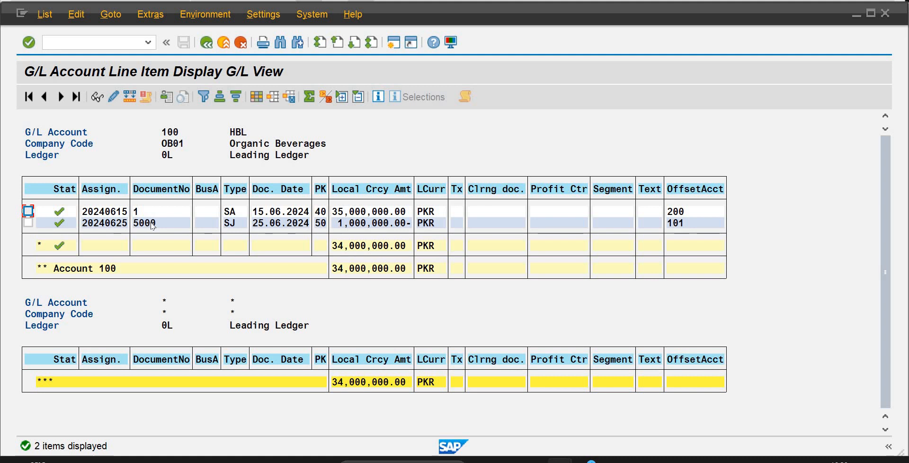
pyautogui.click(152, 224)
pyautogui.click(149, 221)
# Switch to the session with the RF_BELEG number range intervals for subobject OB01.
pyautogui.click(586, 460)
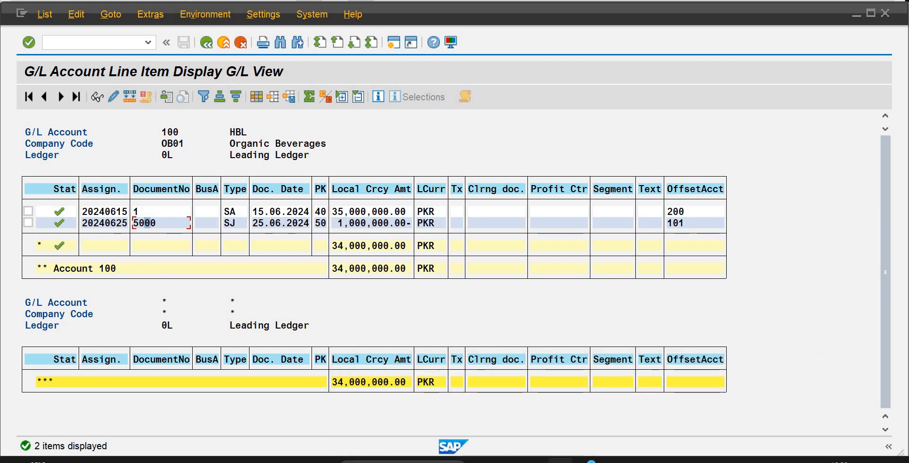
pyautogui.moveTo(585, 459)
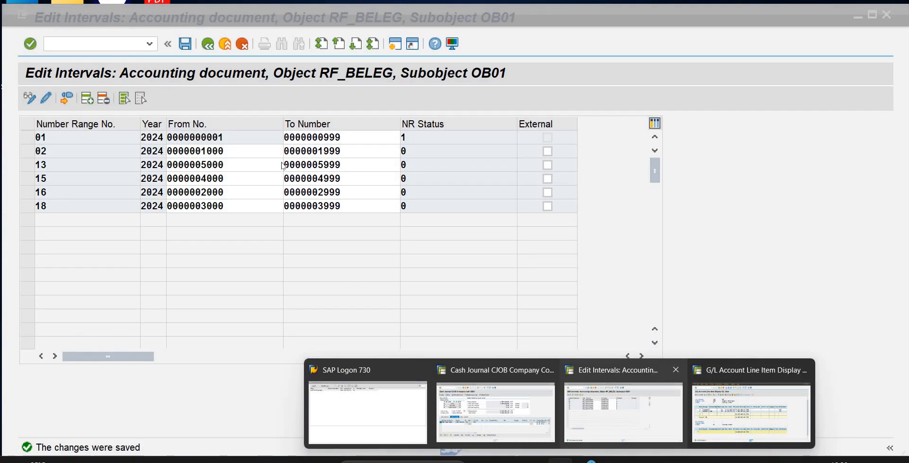
pyautogui.click(667, 428)
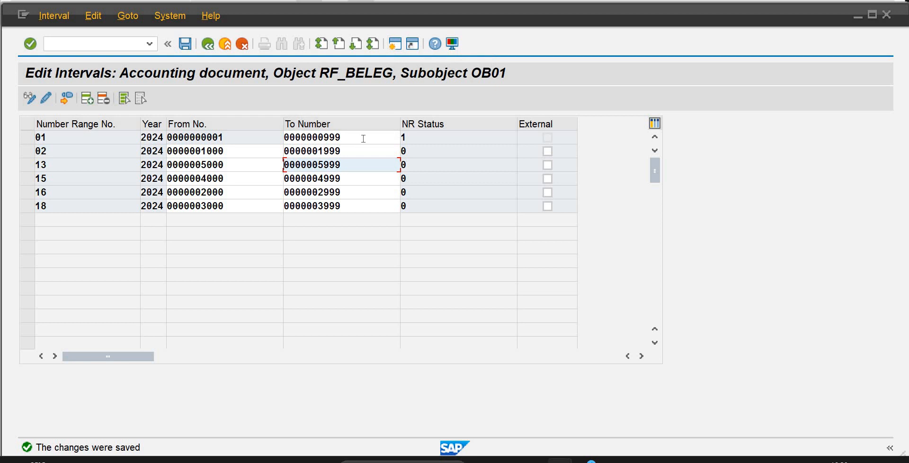
# In a new session, run FB03 to display document 5000 of company code OB01, fiscal year 2024, and inspect its document number.
pyautogui.click(392, 47)
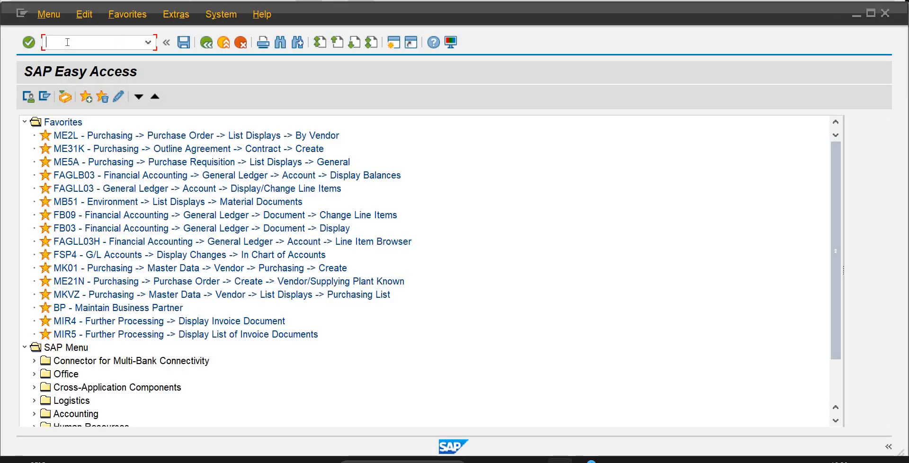
pyautogui.write('FB03')
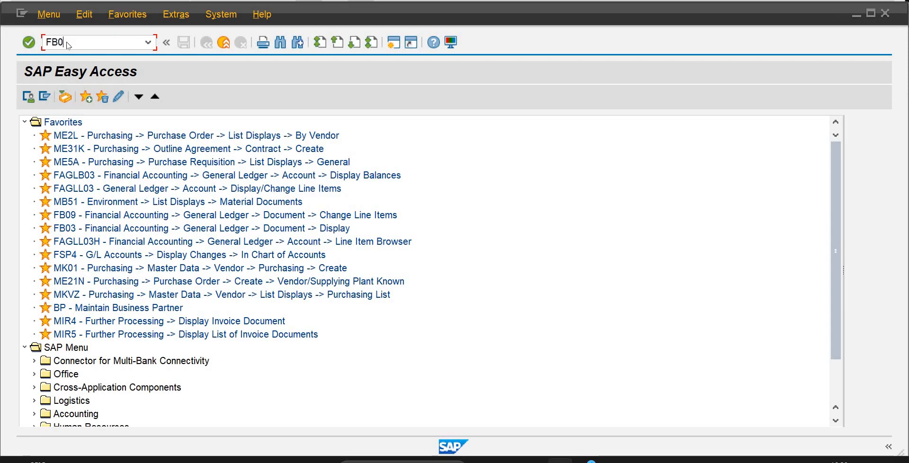
pyautogui.press('Return')
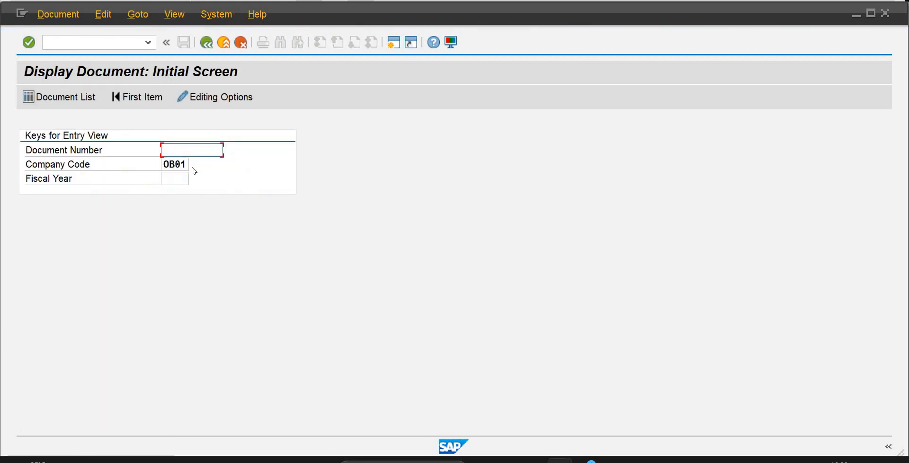
pyautogui.write('5000')
pyautogui.press('Tab')
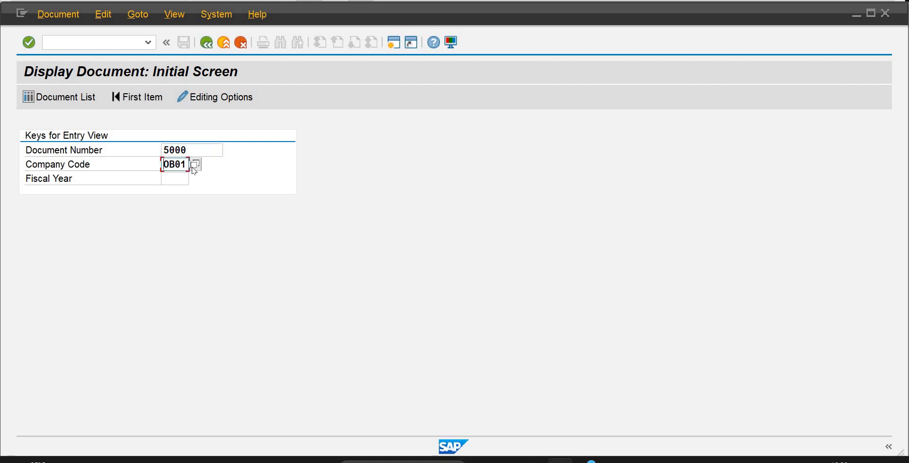
pyautogui.press('Tab')
pyautogui.write('2024')
pyautogui.press('Return')
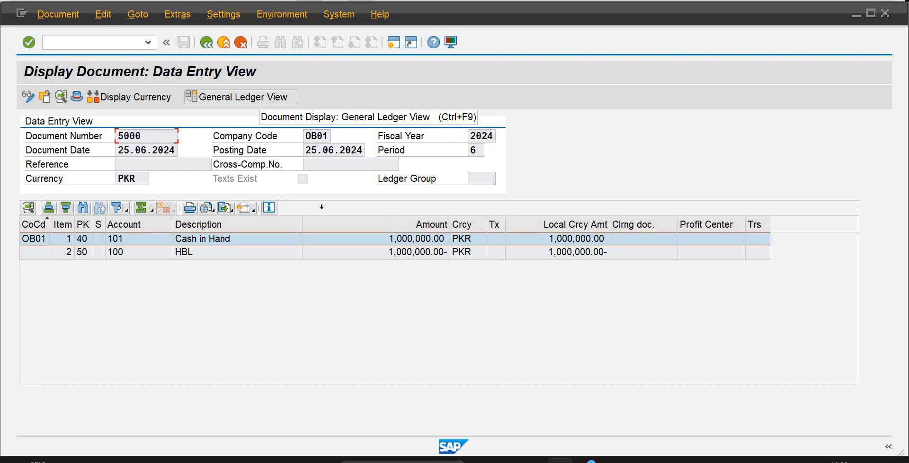
pyautogui.doubleClick(129, 136)
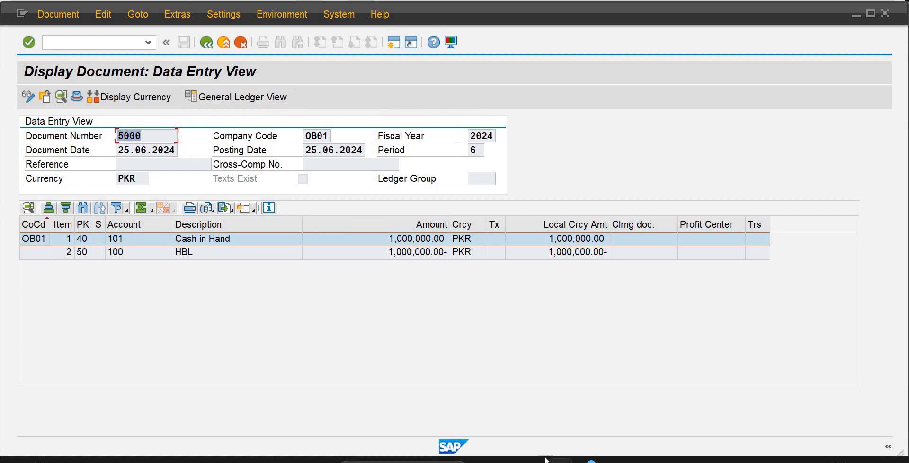
# Switch to the cash journal session, try to open the split of the empty receipt line, and dismiss the information message.
pyautogui.moveTo(534, 460)
pyautogui.click(426, 407)
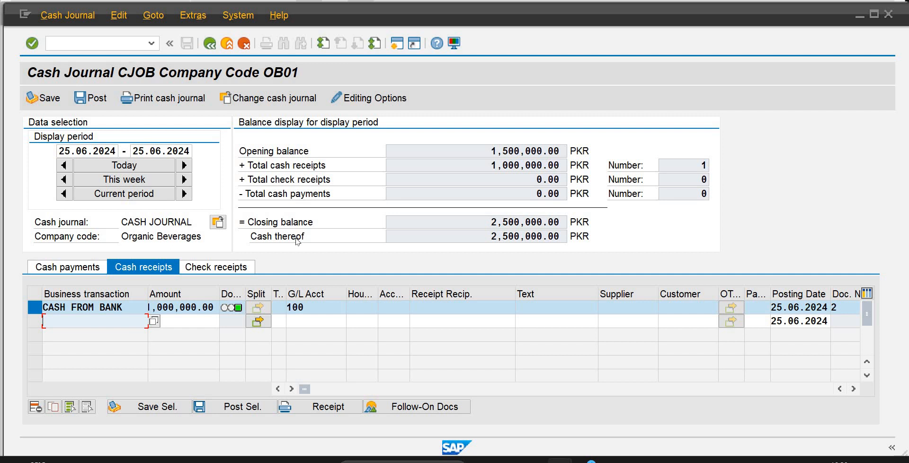
pyautogui.click(258, 322)
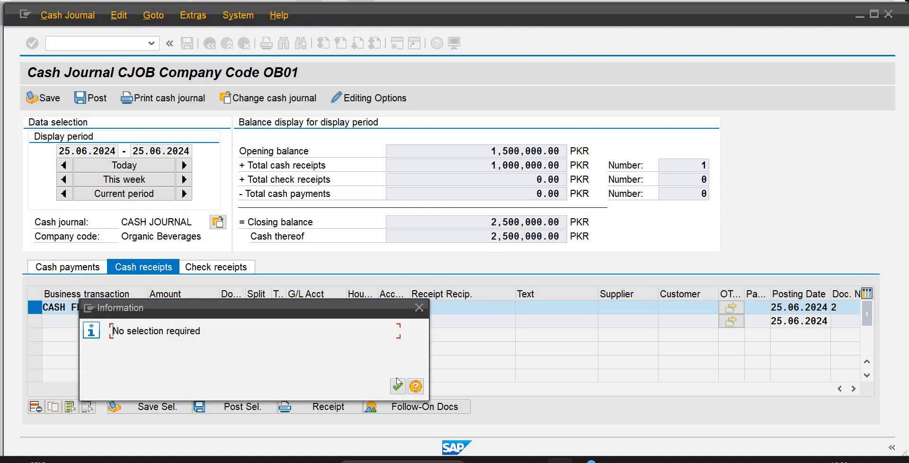
pyautogui.click(398, 387)
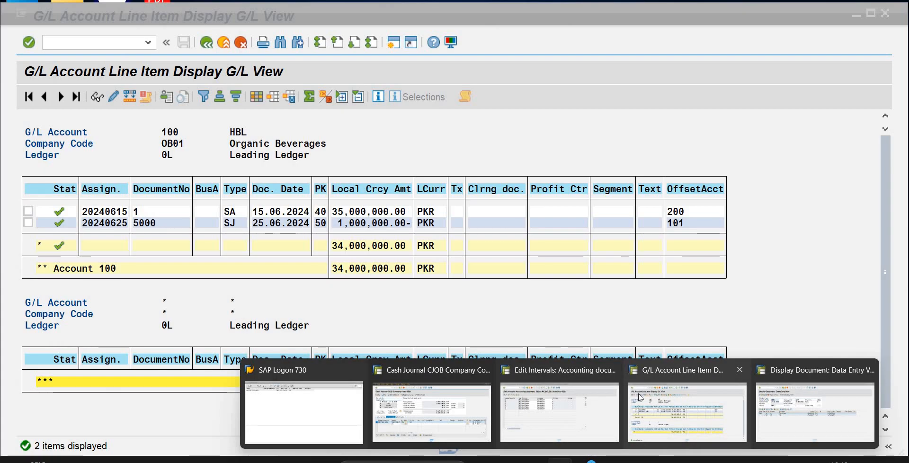
# Review the account 100 items in the G/L line item session and compare them with the cash journal's closing and opening balances.
pyautogui.click(641, 398)
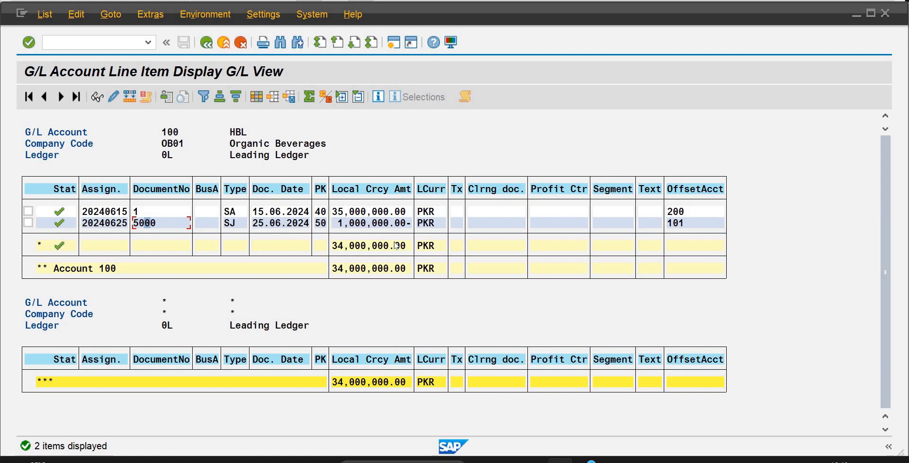
pyautogui.moveTo(592, 460)
pyautogui.moveTo(560, 460)
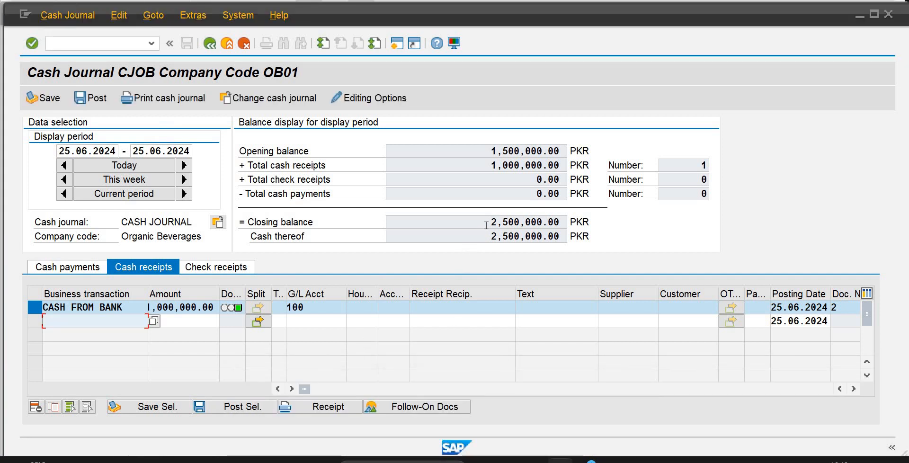
pyautogui.moveTo(486, 223); pyautogui.dragTo(563, 238)
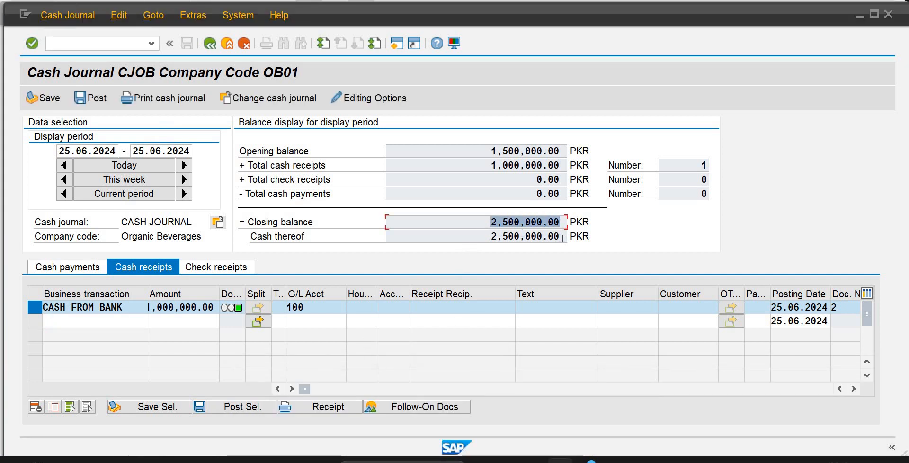
pyautogui.doubleClick(557, 152)
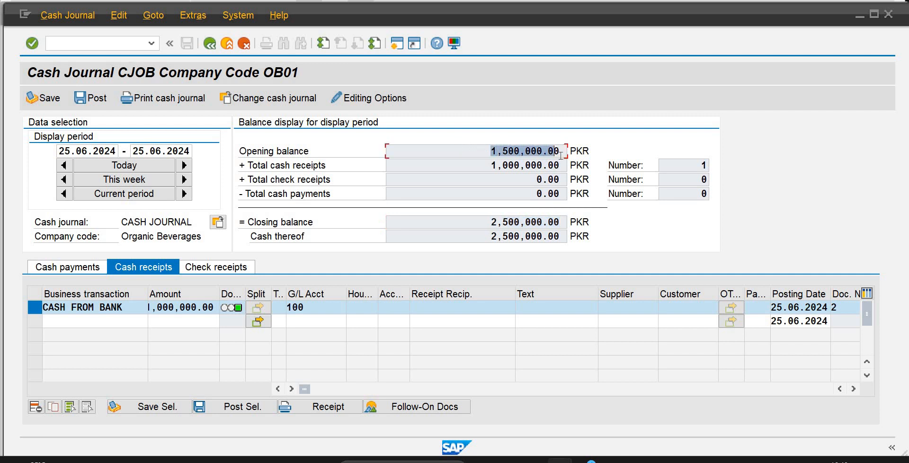
pyautogui.moveTo(561, 157); pyautogui.dragTo(559, 156)
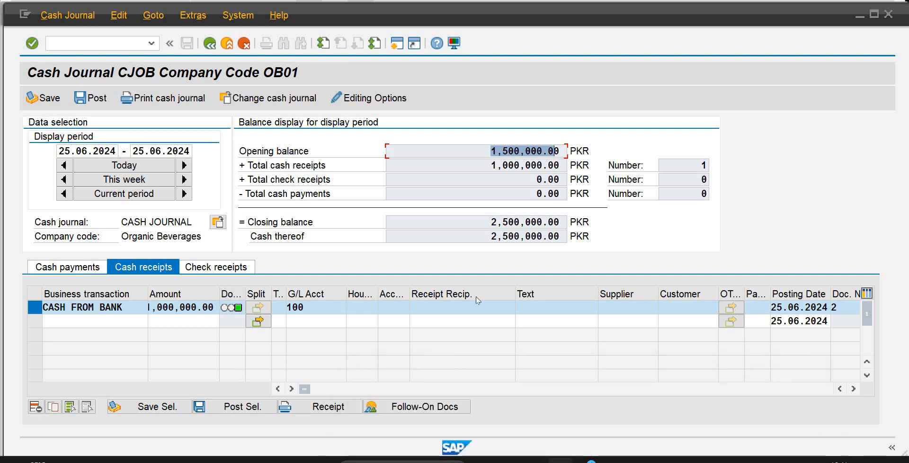
# Check the cash payments list, return to the cash receipts, and save all cash journal entries.
pyautogui.click(79, 271)
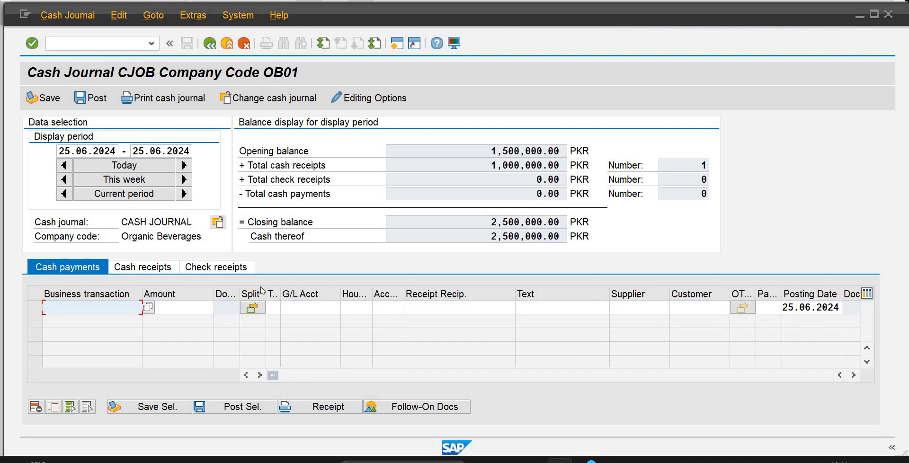
pyautogui.click(158, 272)
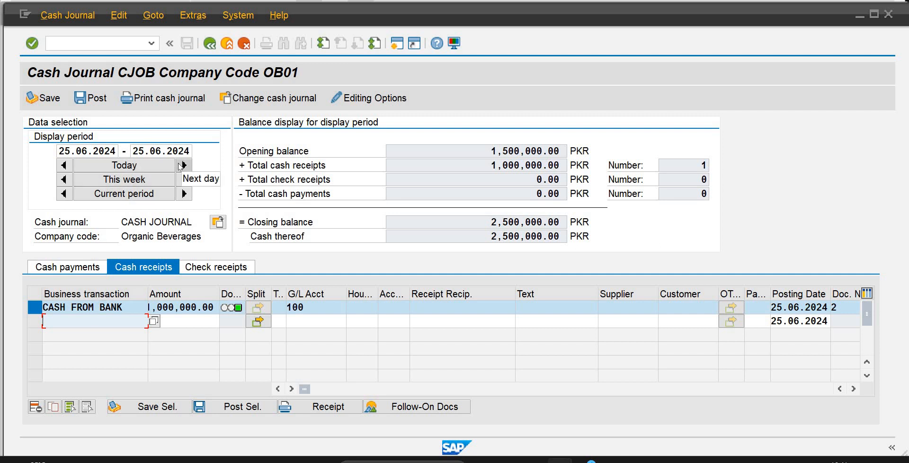
pyautogui.click(35, 98)
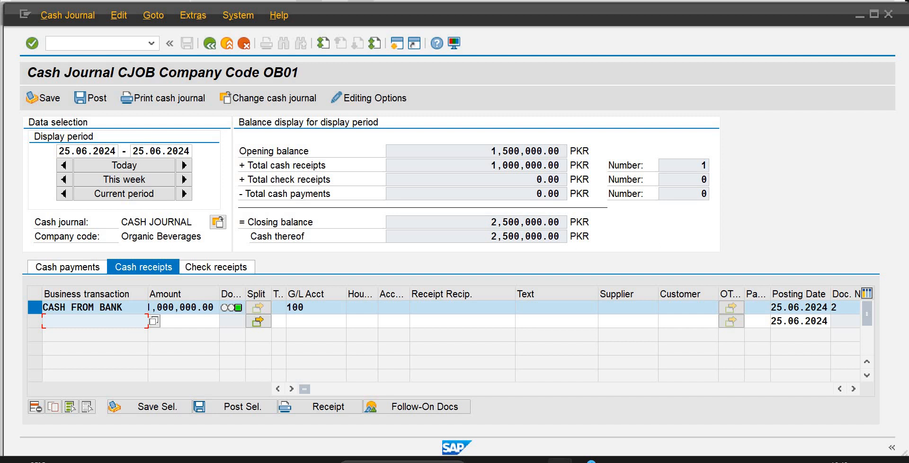
# Examine the opening and closing balances, opening the cash journal selection and cancelling it in between.
pyautogui.click(504, 151)
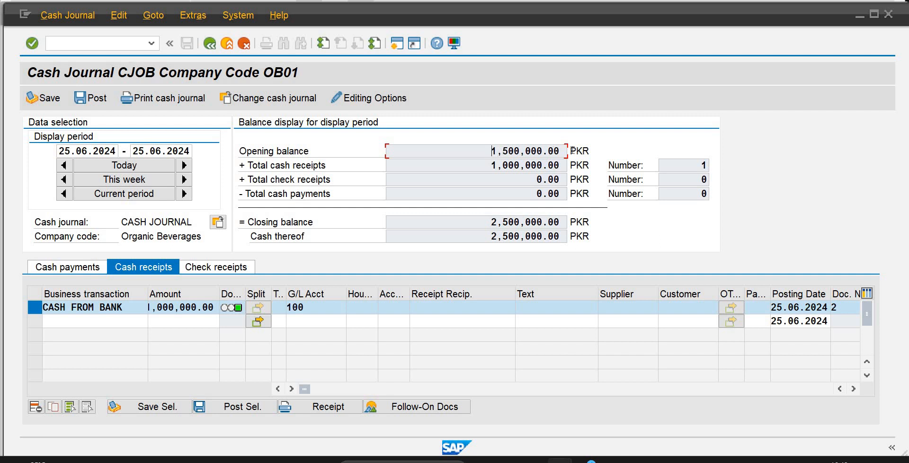
pyautogui.hotkey('shift', 'End')
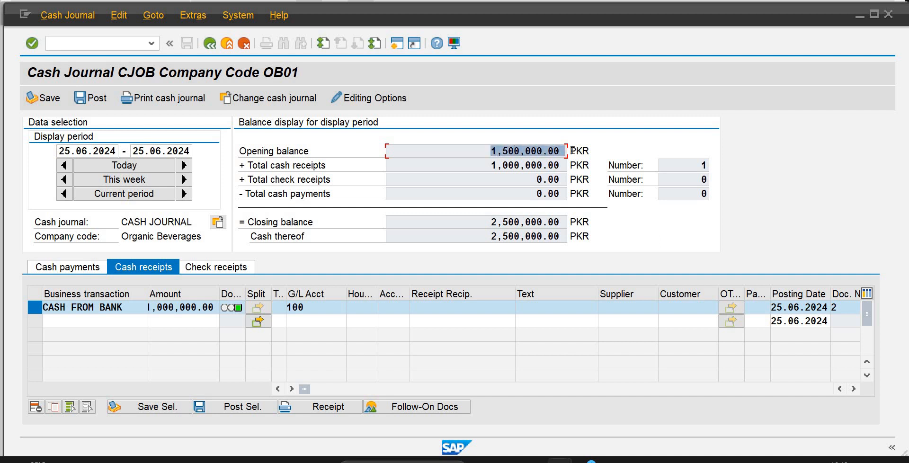
pyautogui.click(273, 99)
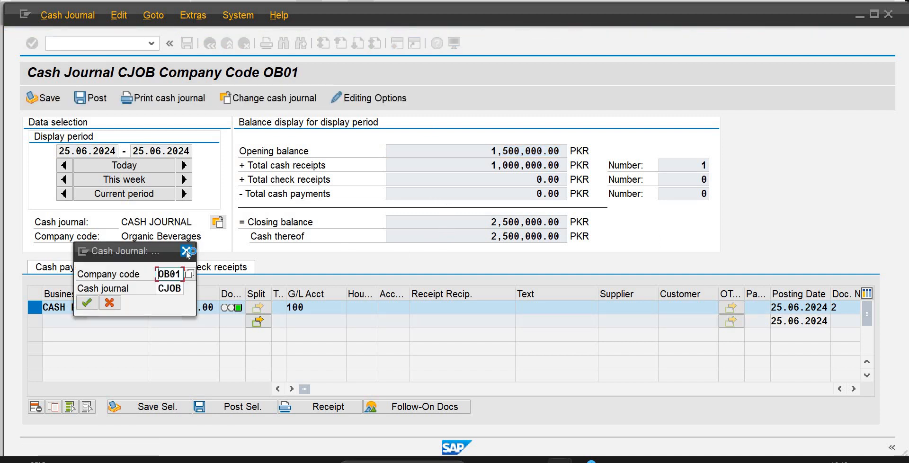
pyautogui.click(186, 251)
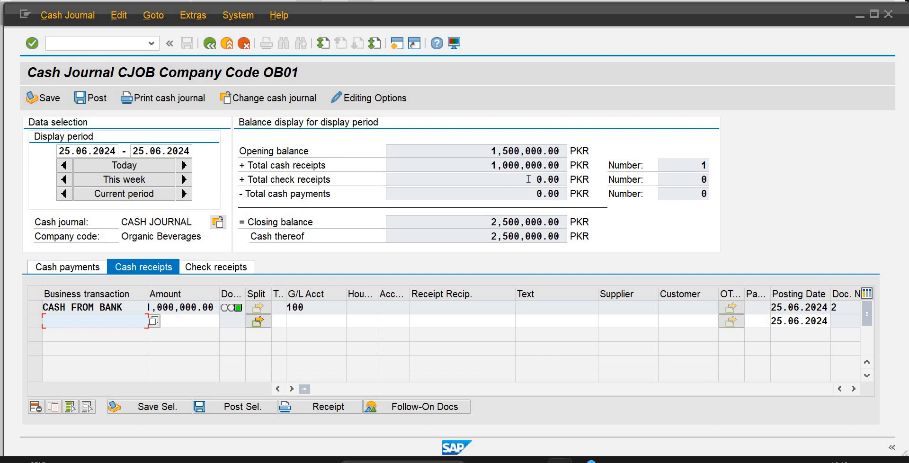
pyautogui.click(492, 224)
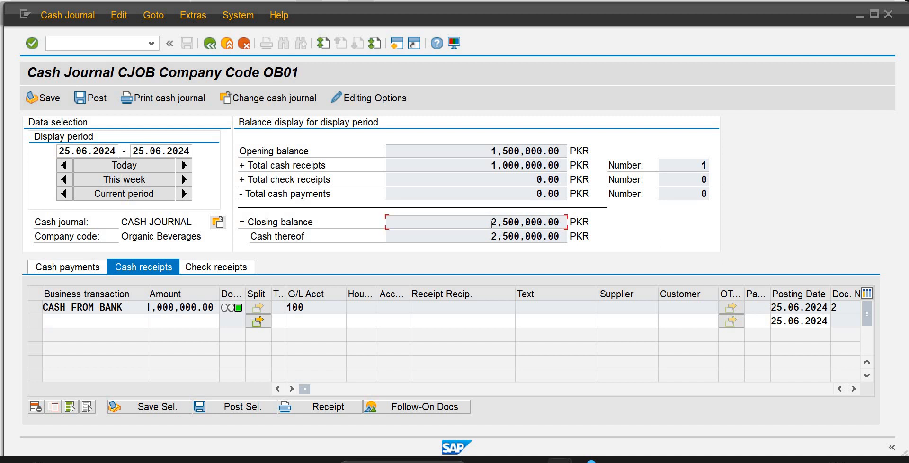
# Enable Set Posting Date and Document Date to System Date in the cash journal's editing options and return to the journal.
pyautogui.click(353, 99)
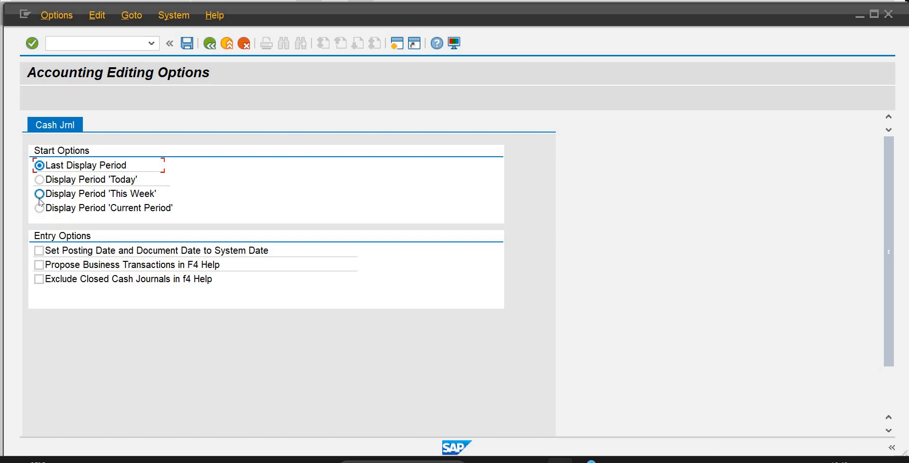
pyautogui.click(38, 251)
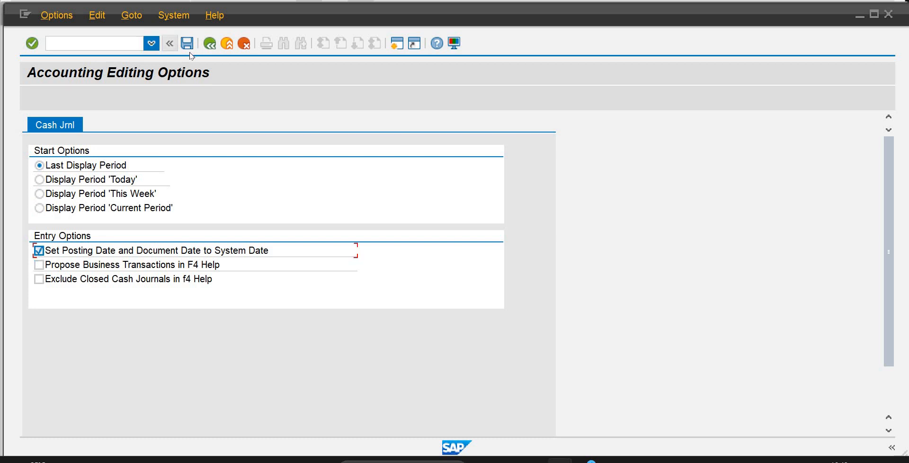
pyautogui.click(32, 44)
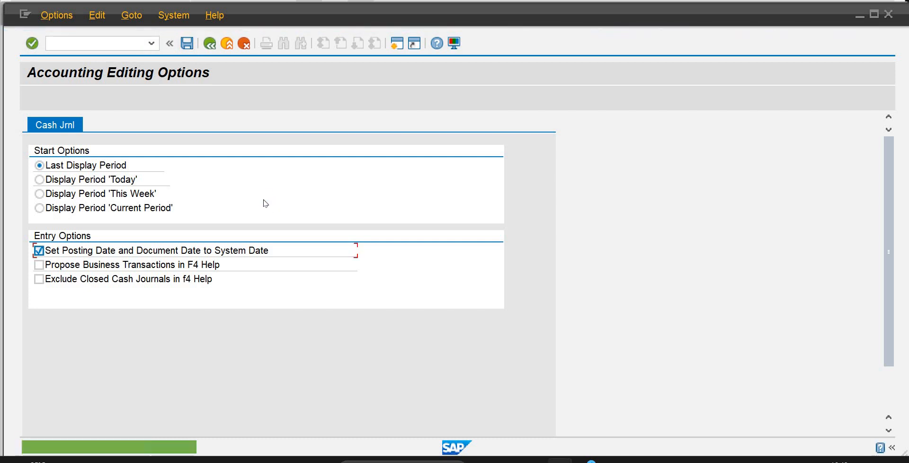
pyautogui.click(208, 44)
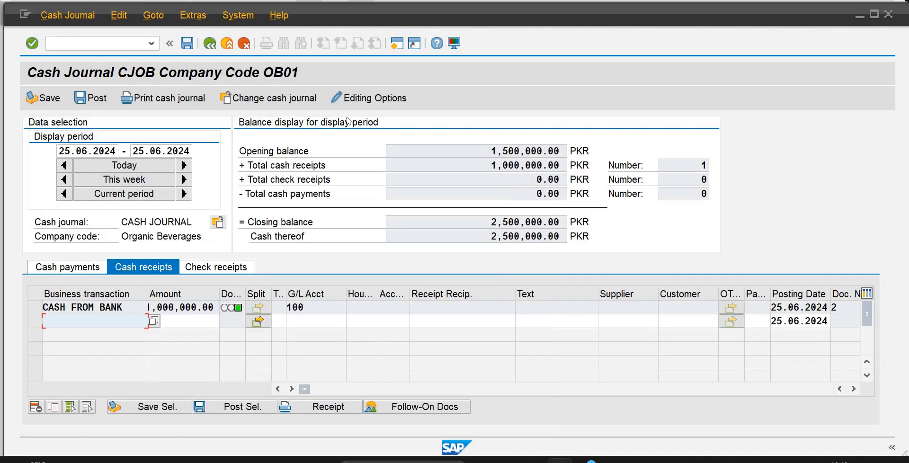
# Try to drill into the opening balance, dismiss the message, and compare the opening balance with the closing balance.
pyautogui.doubleClick(507, 152)
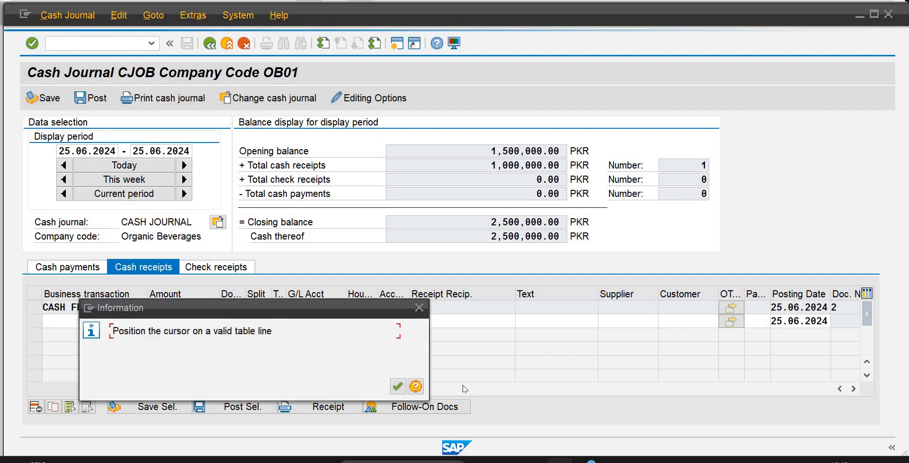
pyautogui.click(398, 387)
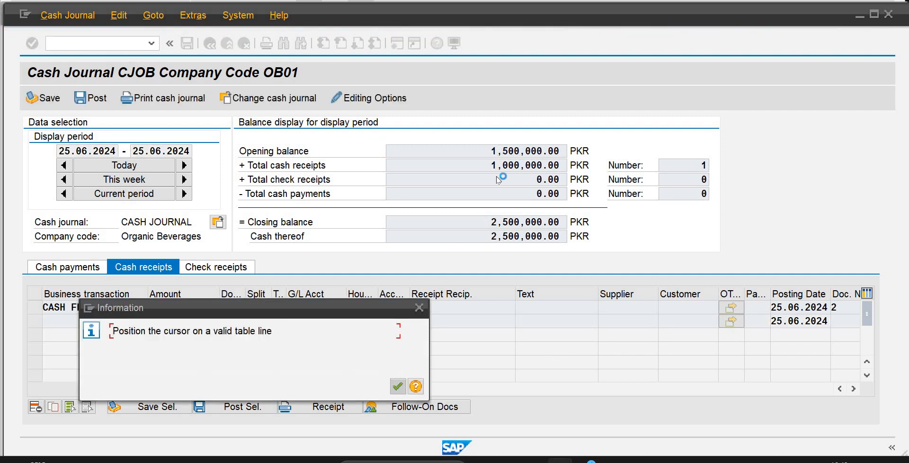
pyautogui.click(504, 151)
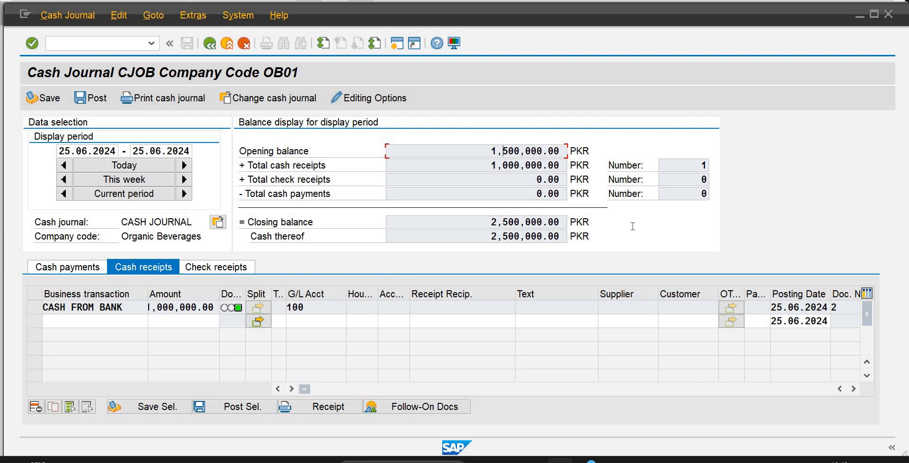
pyautogui.moveTo(490, 222); pyautogui.dragTo(632, 227)
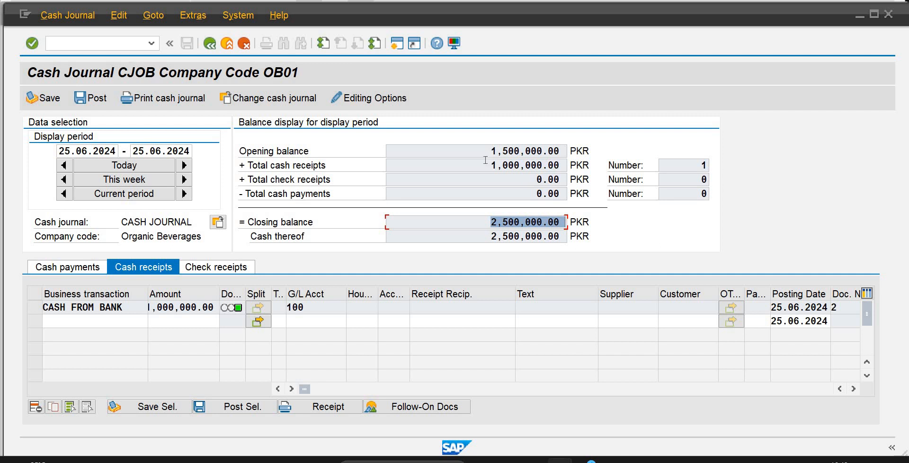
pyautogui.moveTo(491, 150); pyautogui.dragTo(575, 161)
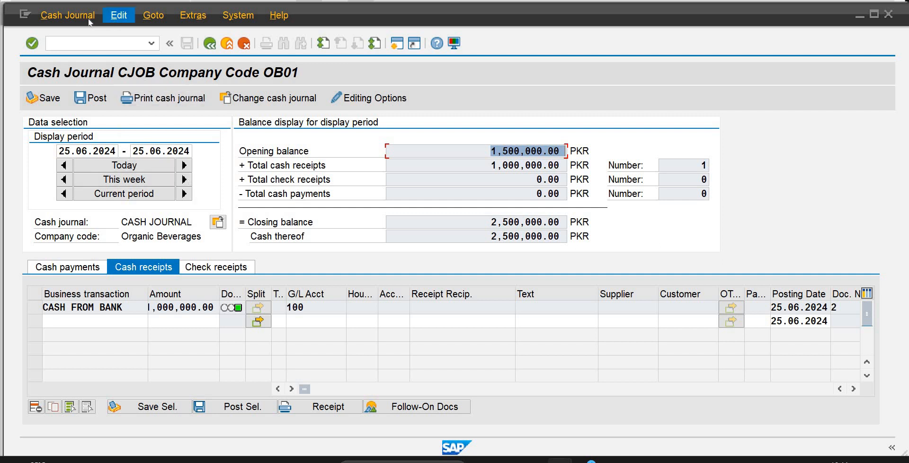
# Set both dates of the cash journal's display period to 01.06.2024 and reload the entries.
pyautogui.click(145, 149)
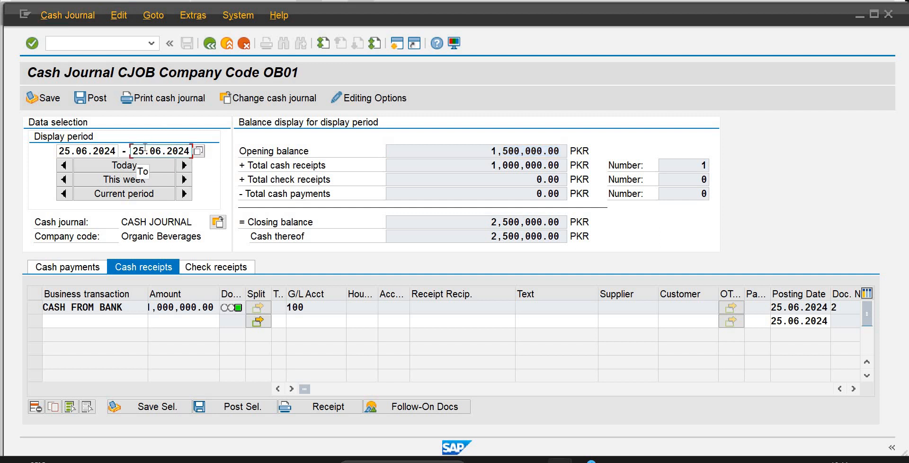
pyautogui.press('BackSpace')
pyautogui.press('BackSpace')
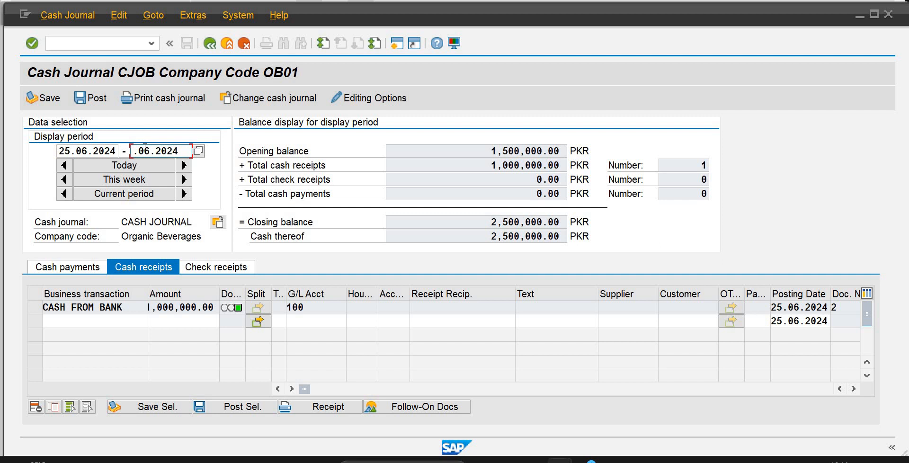
pyautogui.write('01')
pyautogui.press('Delete')
pyautogui.write('.06.2024')
pyautogui.doubleClick(79, 149)
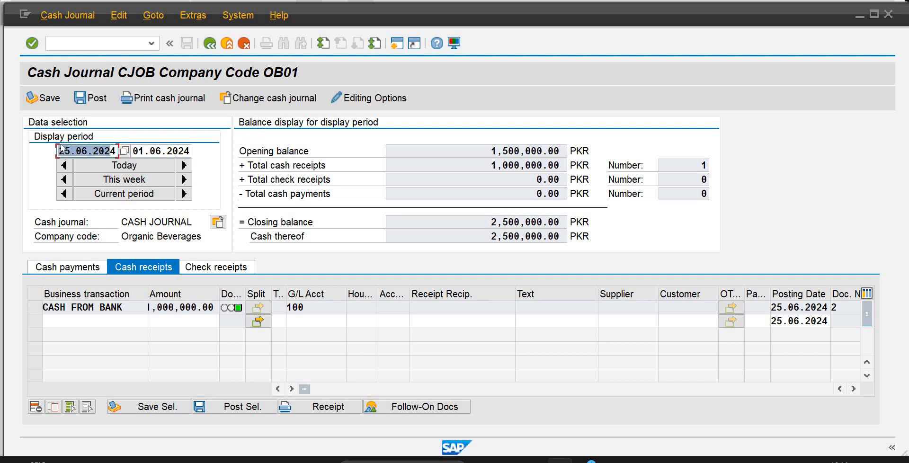
pyautogui.press('BackSpace')
pyautogui.write('01.')
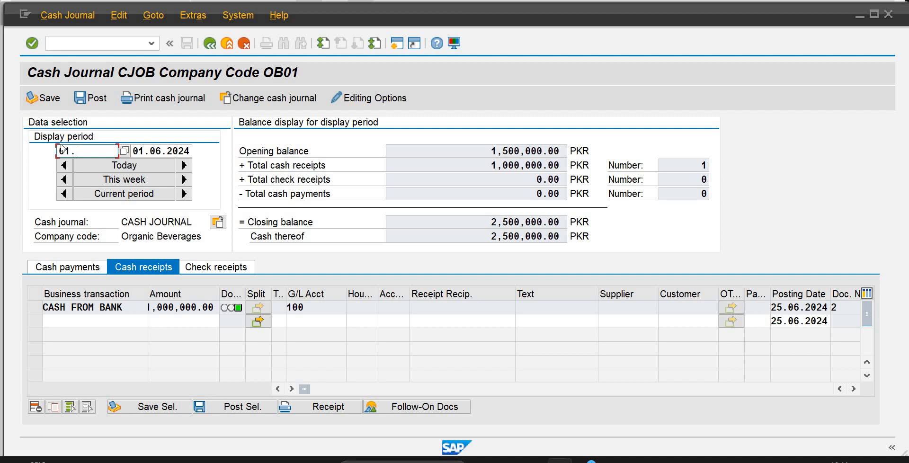
pyautogui.write('06.2024')
pyautogui.press('Return')
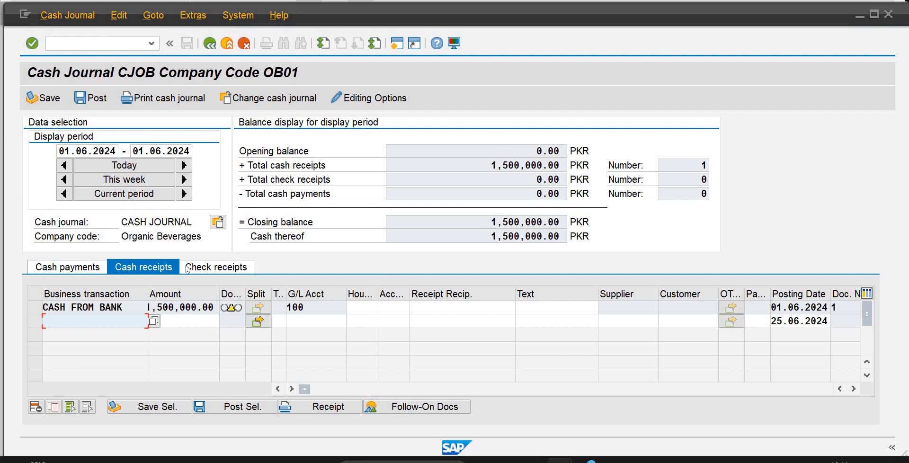
# Post the 01.06.2024 CASH FROM BANK receipt, acknowledge the message, and set the journal's display period back to today.
pyautogui.click(36, 308)
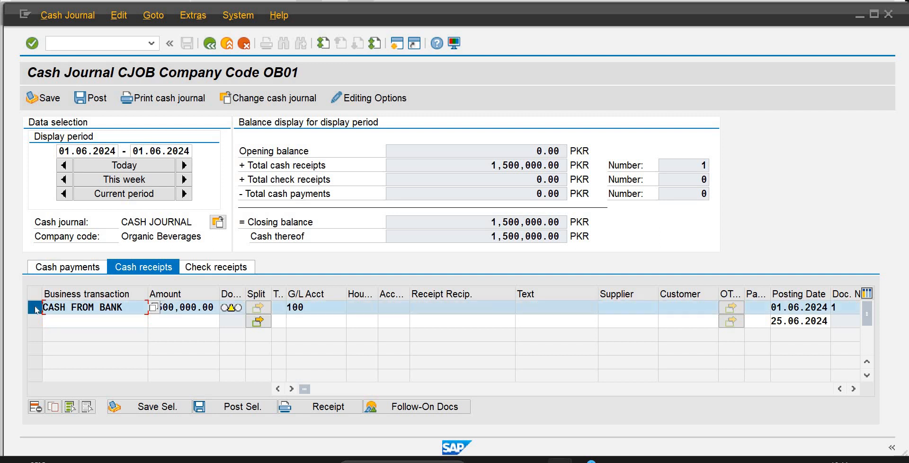
pyautogui.click(236, 409)
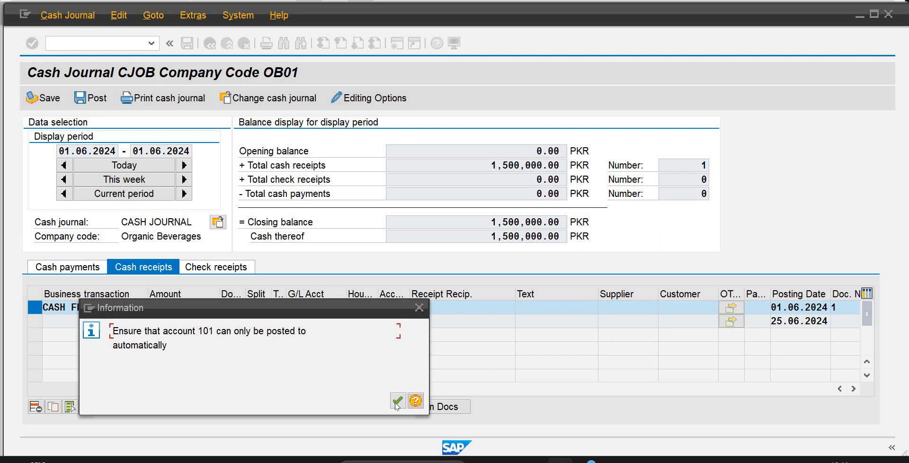
pyautogui.click(397, 400)
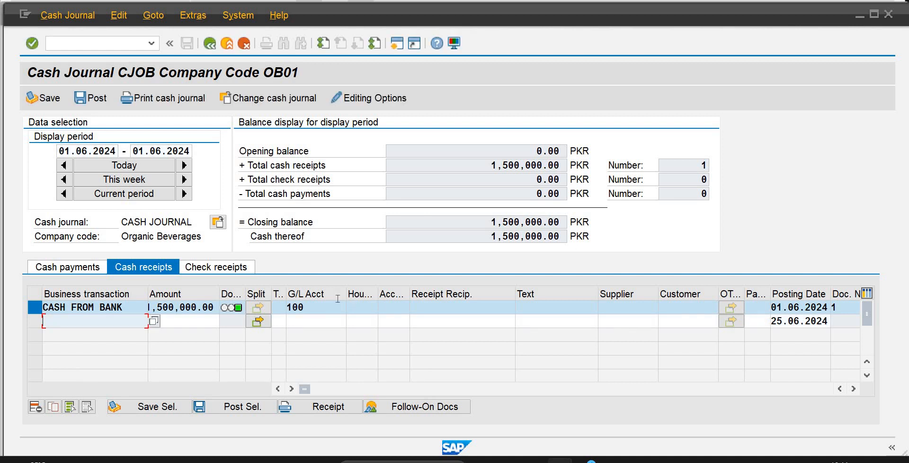
pyautogui.click(122, 166)
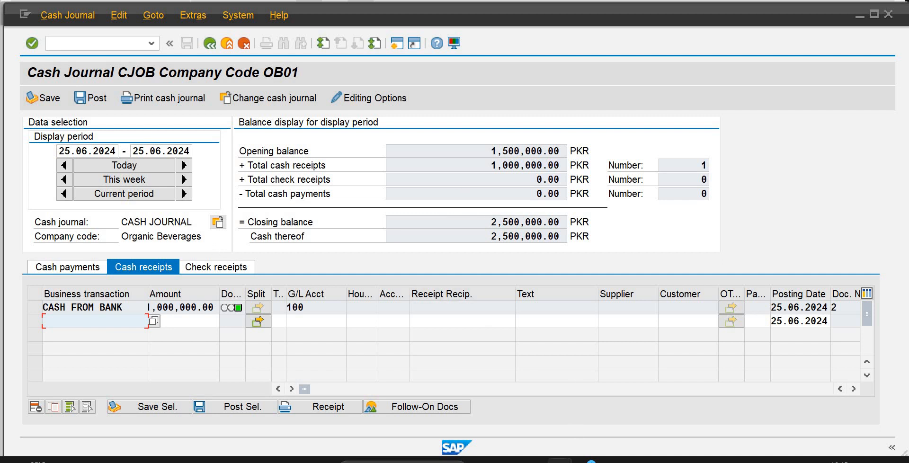
# Switch to the G/L line item display and list all items of account 101 in company code OB01.
pyautogui.moveTo(591, 460)
pyautogui.click(729, 402)
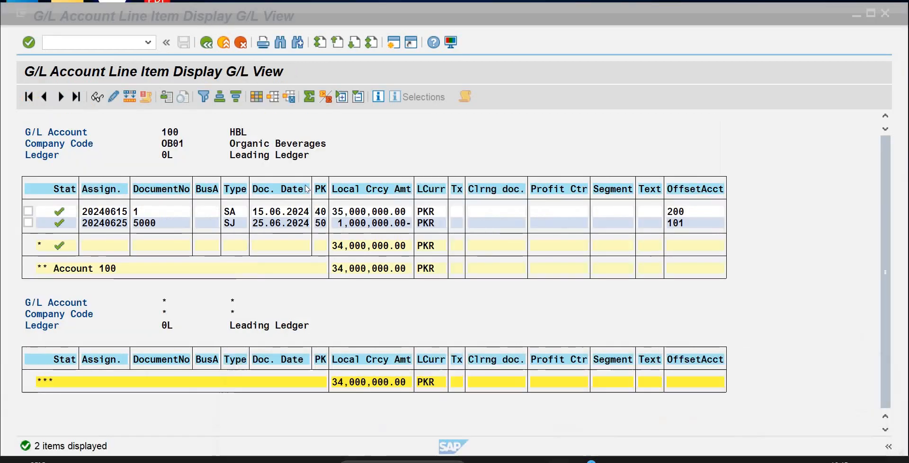
pyautogui.click(202, 45)
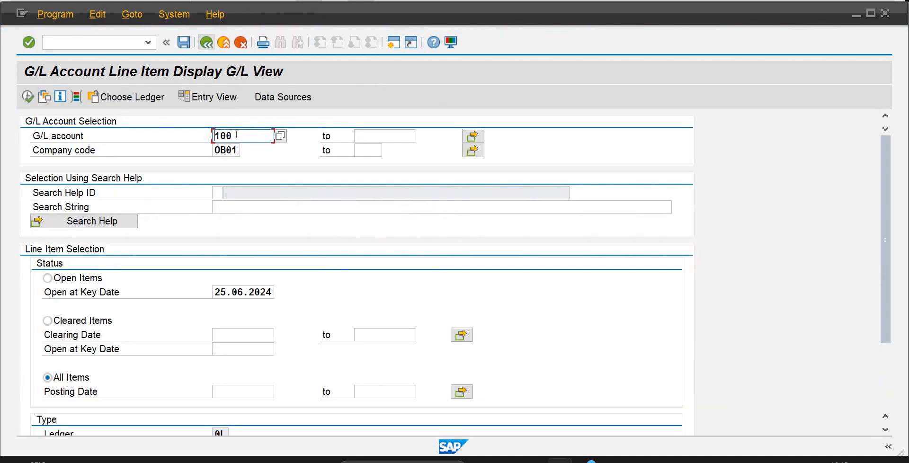
pyautogui.press('BackSpace')
pyautogui.write('1')
pyautogui.click(29, 96)
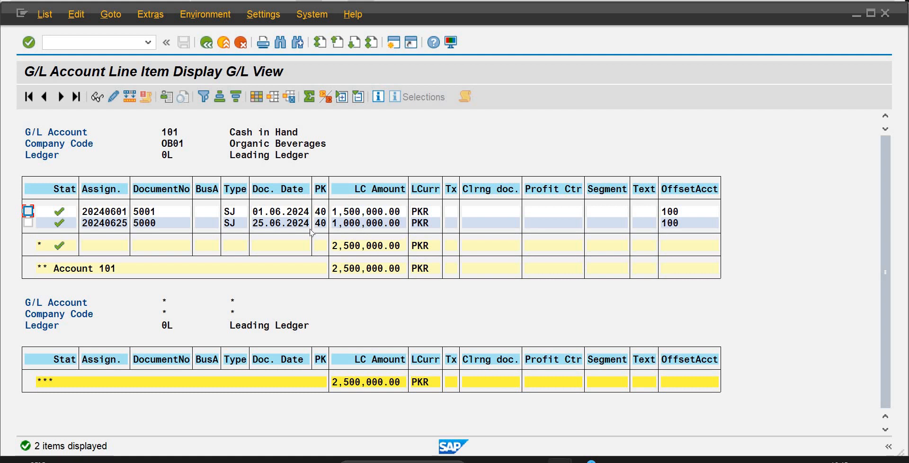
# Examine the amounts and total of account 101, and return to the cash journal to compare its closing balance.
pyautogui.click(352, 225)
pyautogui.click(342, 213)
pyautogui.click(346, 247)
pyautogui.moveTo(559, 459)
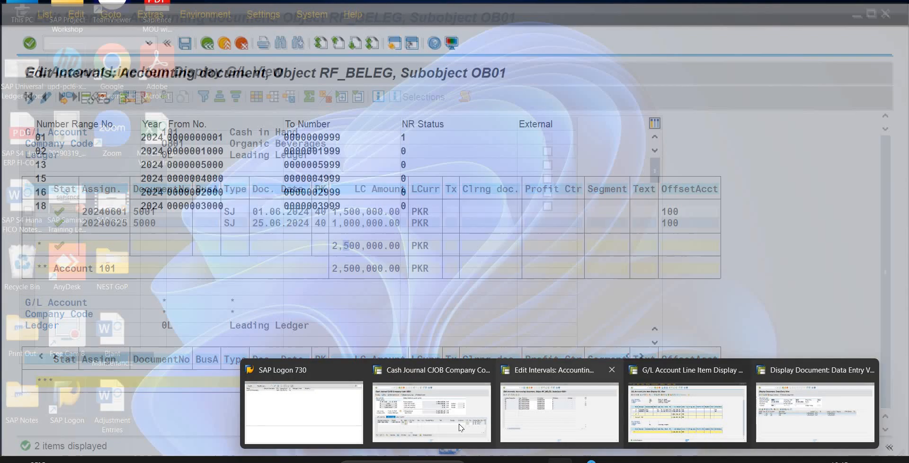
pyautogui.click(460, 428)
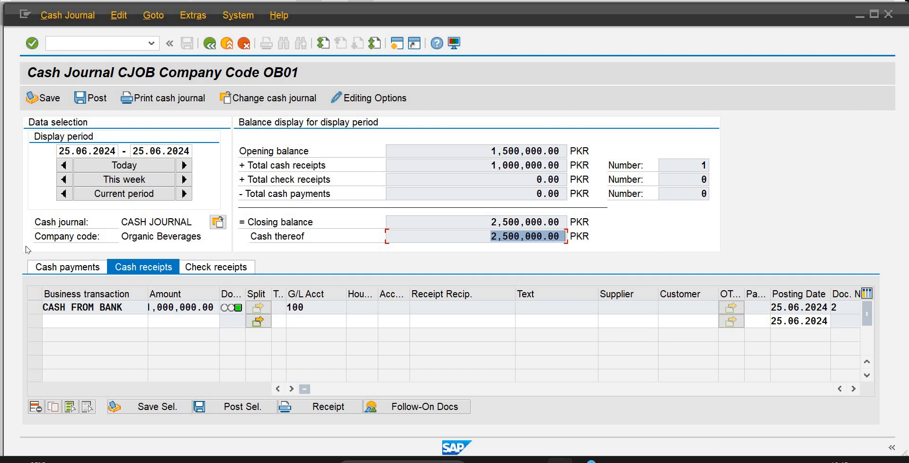
# Go back to the G/L line item display and list all items of account 100 in company code OB01.
pyautogui.moveTo(560, 460)
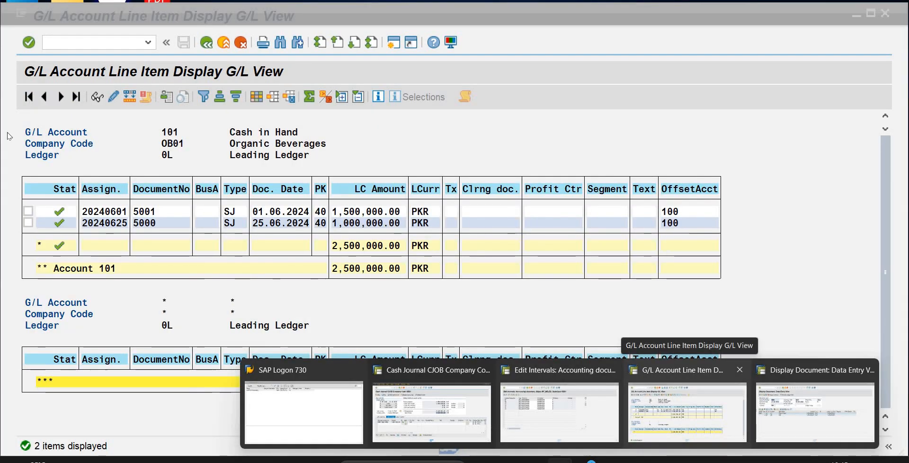
pyautogui.click(647, 414)
pyautogui.click(206, 43)
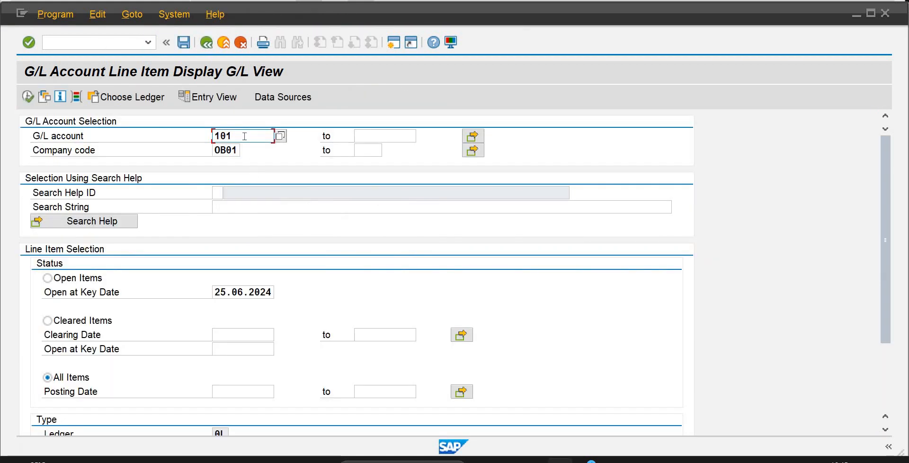
pyautogui.press('BackSpace')
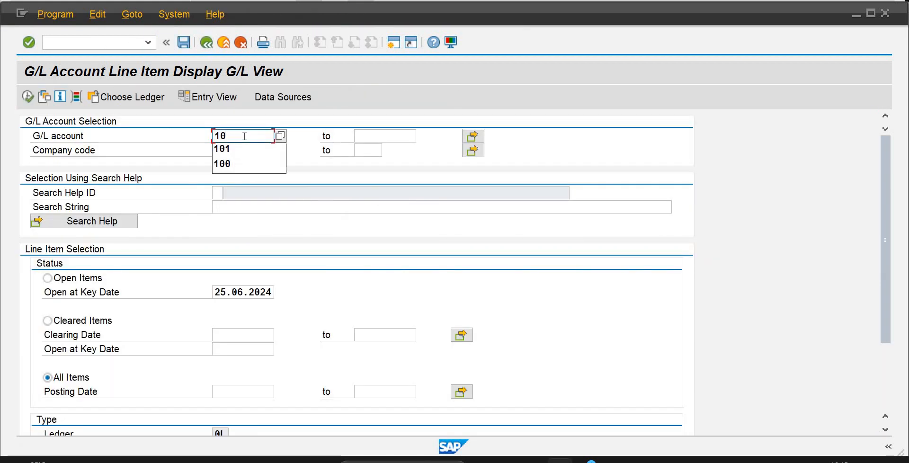
pyautogui.write('0')
pyautogui.click(28, 97)
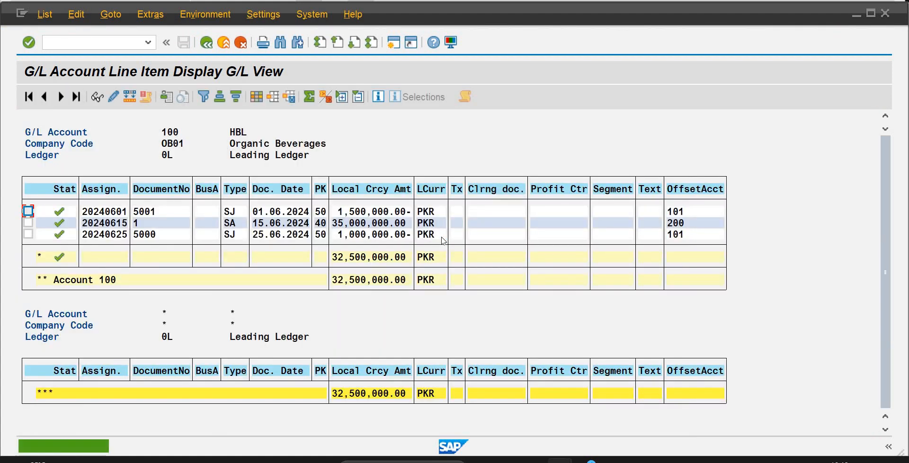
# Examine account 100's line items, open the field details of the 01.06.2024 document 5001, and close them.
pyautogui.click(335, 226)
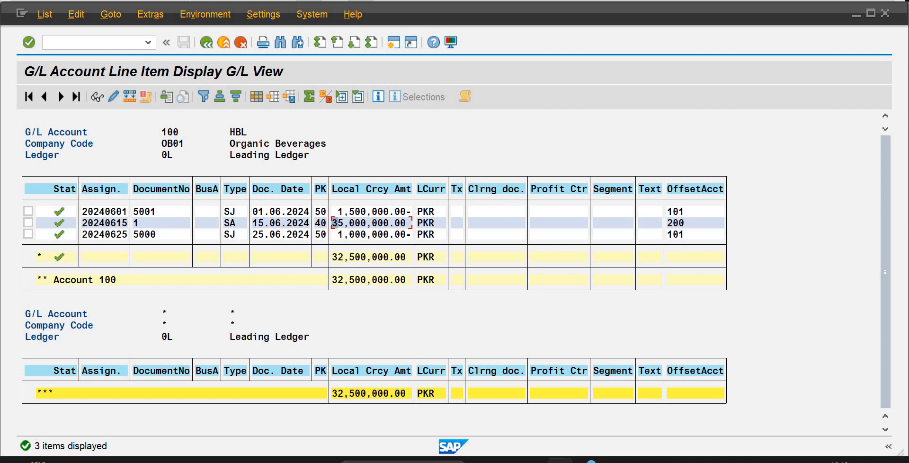
pyautogui.click(11, 1)
pyautogui.click(9, 15)
pyautogui.click(288, 213)
pyautogui.doubleClick(142, 212)
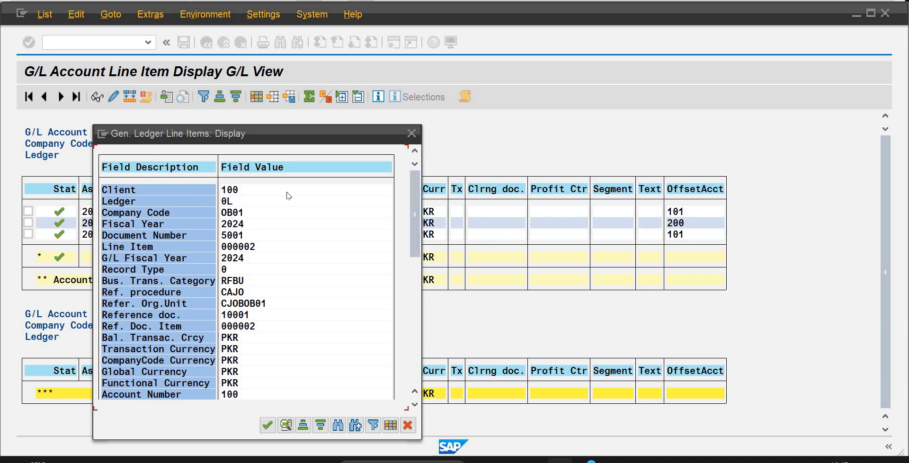
pyautogui.moveTo(415, 223); pyautogui.dragTo(424, 126)
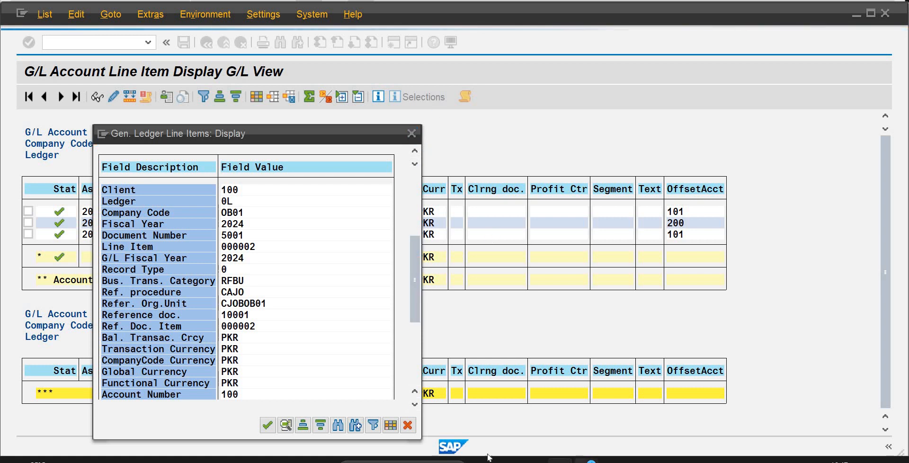
pyautogui.click(411, 136)
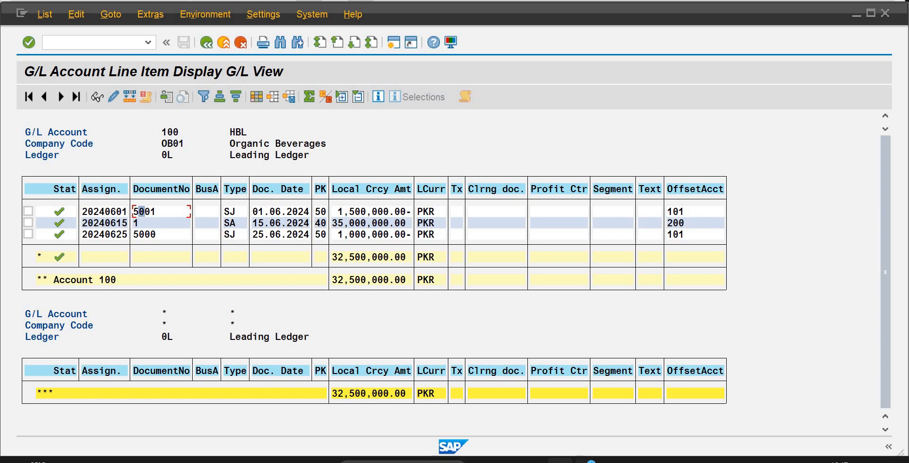
# Switch to the document display session and display document 5001 of company code OB01 for fiscal year 2024.
pyautogui.moveTo(587, 460)
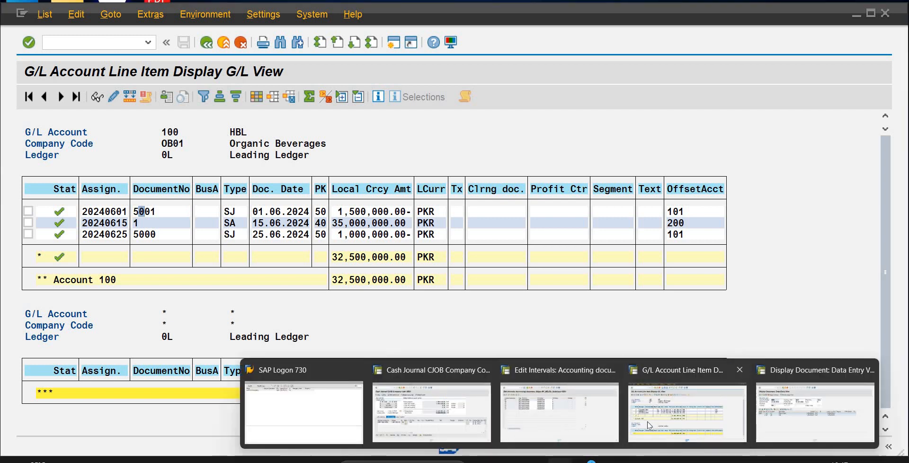
pyautogui.moveTo(599, 425)
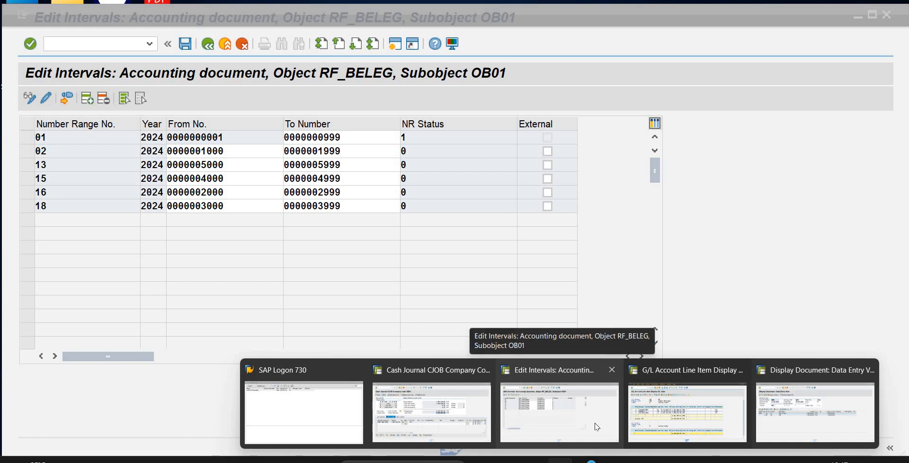
pyautogui.moveTo(649, 428)
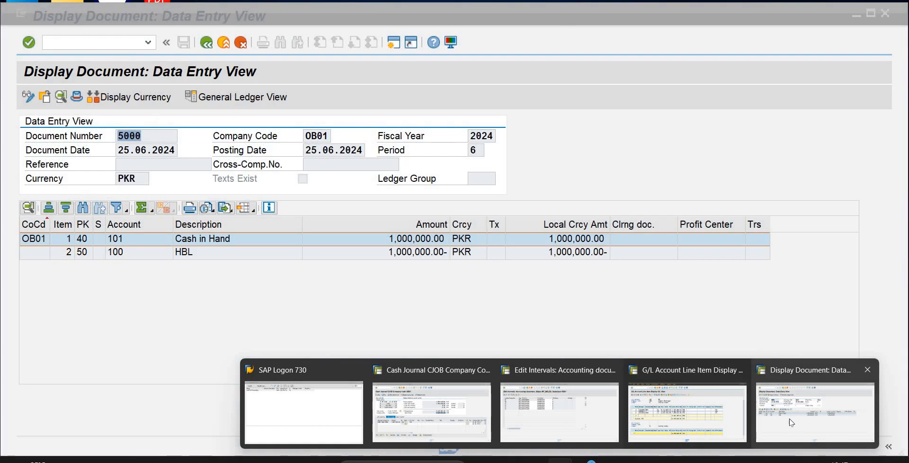
pyautogui.click(790, 422)
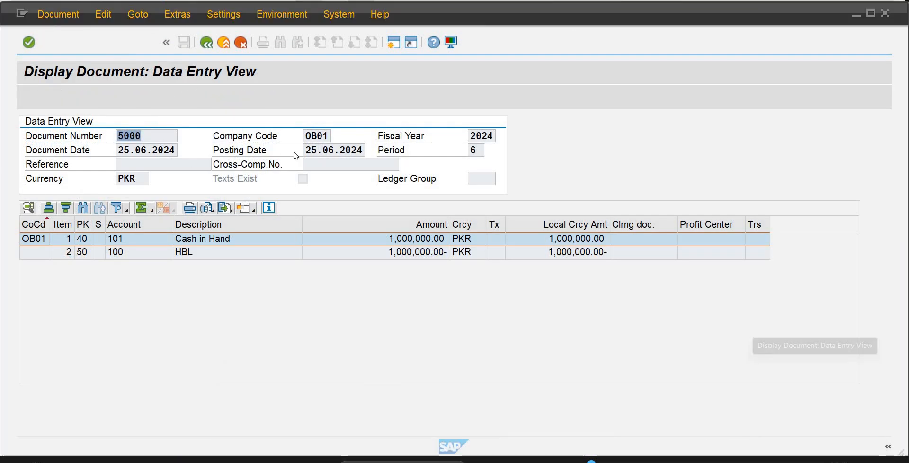
pyautogui.click(206, 44)
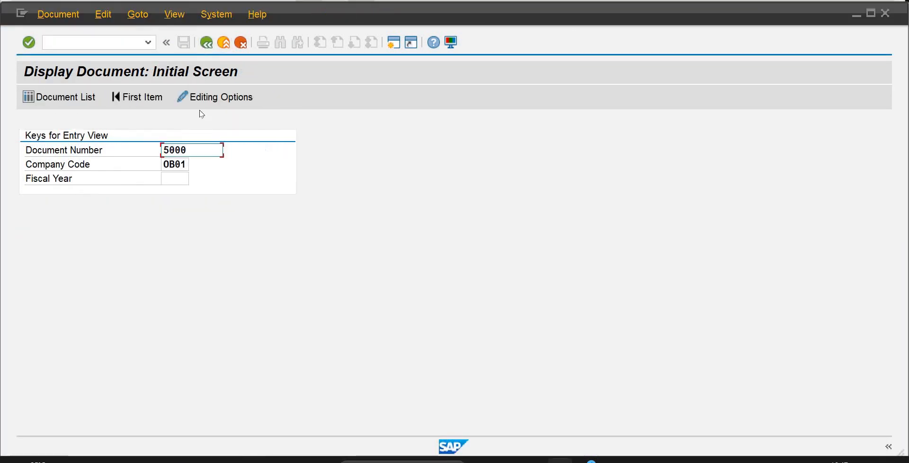
pyautogui.click(187, 177)
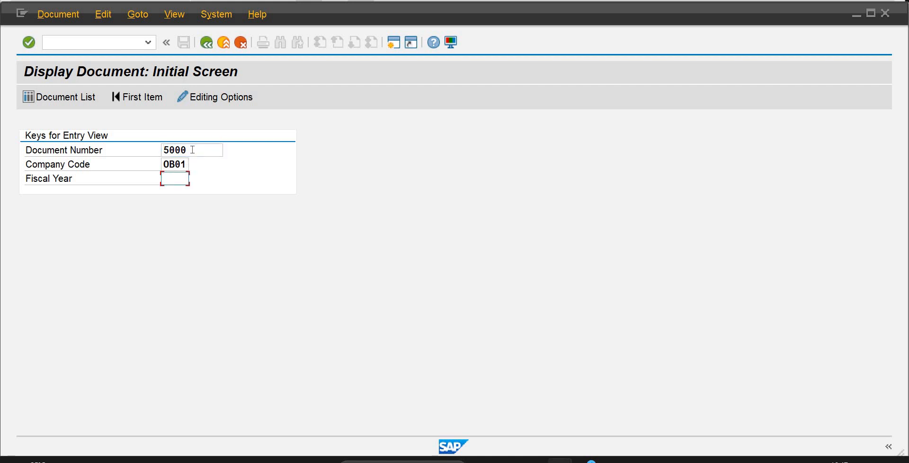
pyautogui.click(192, 150)
pyautogui.press('BackSpace')
pyautogui.write('1')
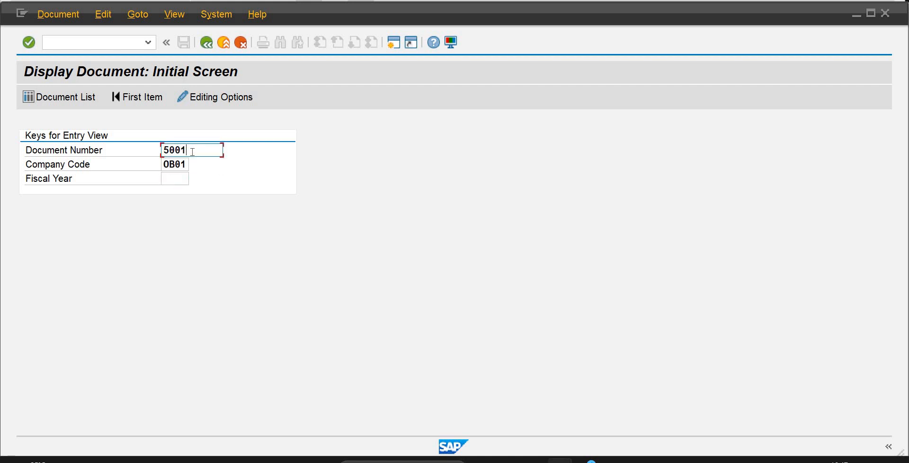
pyautogui.press('Tab')
pyautogui.press('Tab')
pyautogui.write('2')
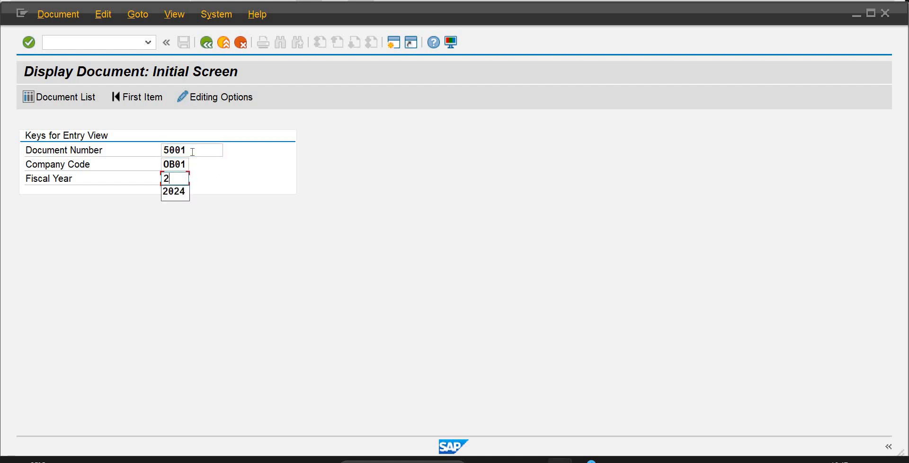
pyautogui.write('024')
pyautogui.press('Return')
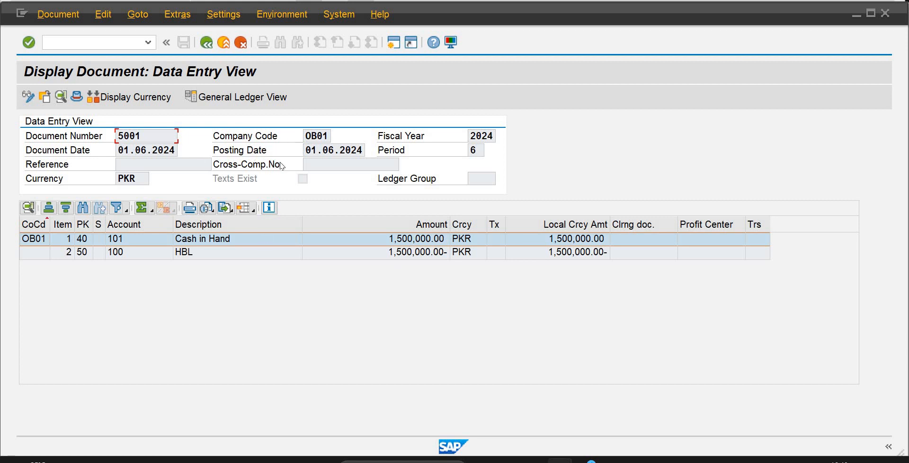
# Leave the document display and open document 5001 for fiscal year 2024 in change mode with transaction FB02.
pyautogui.click(130, 151)
pyautogui.click(207, 44)
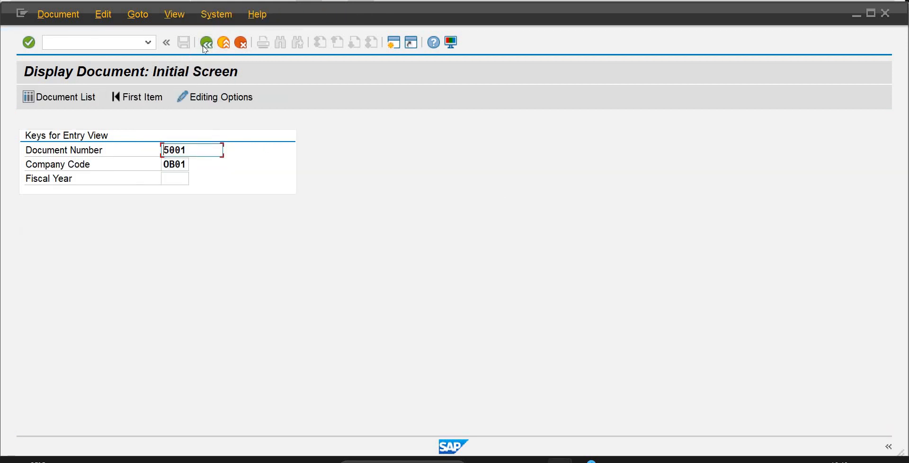
pyautogui.press('Return')
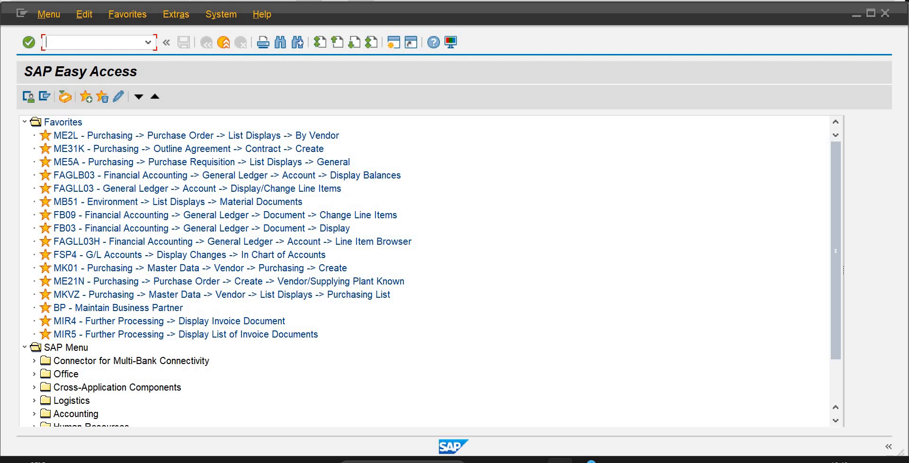
pyautogui.write('FB02')
pyautogui.press('Return')
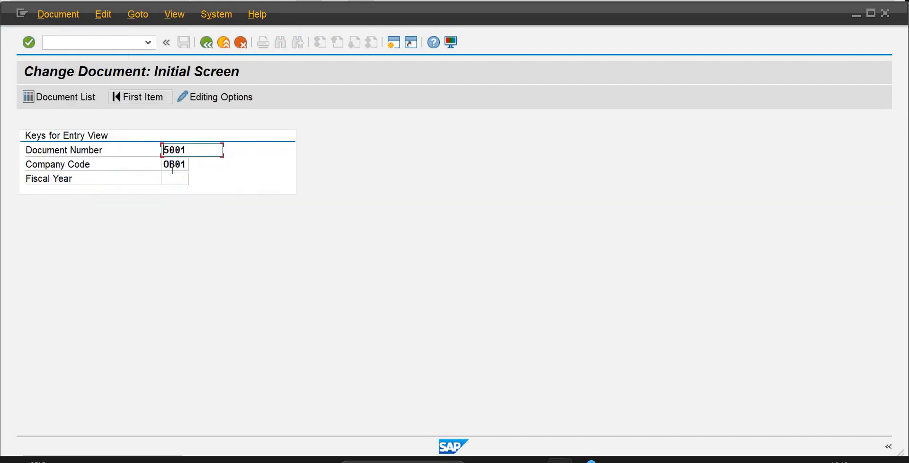
pyautogui.click(175, 179)
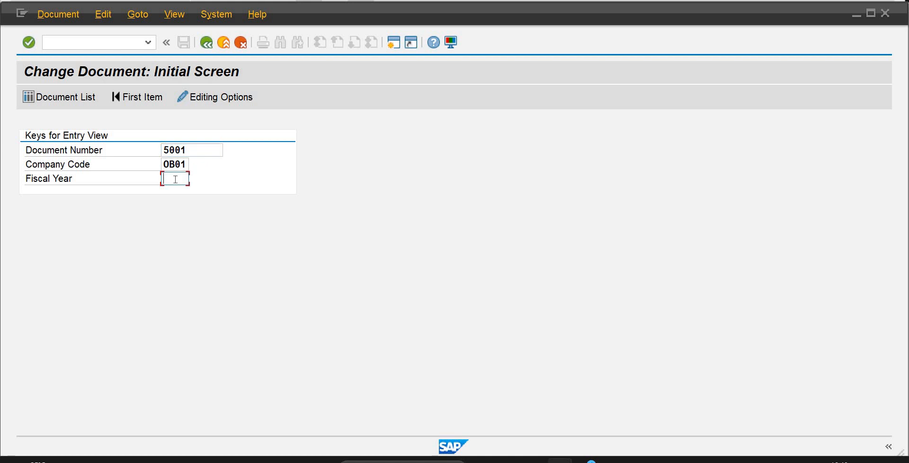
pyautogui.write('2024')
pyautogui.press('Return')
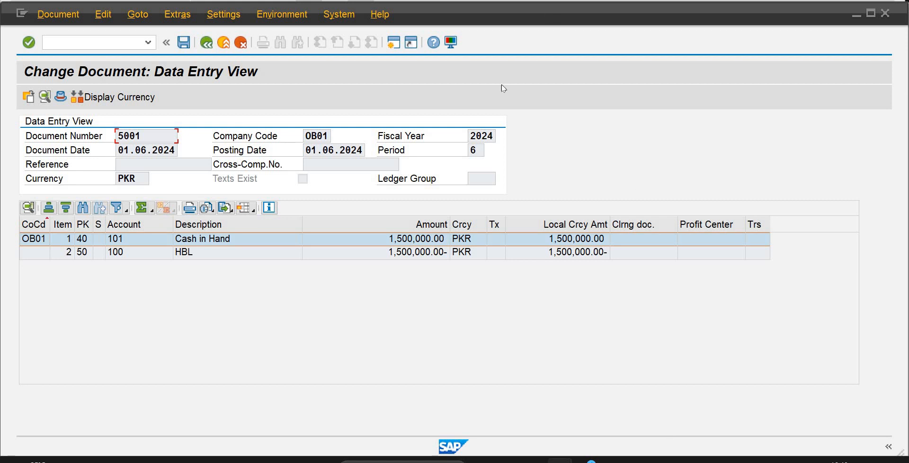
# Return to the cash journal and select CASH PAY TO EXPENSES as the business transaction of a new cash payment line.
pyautogui.moveTo(591, 459)
pyautogui.moveTo(556, 462)
pyautogui.moveTo(581, 432)
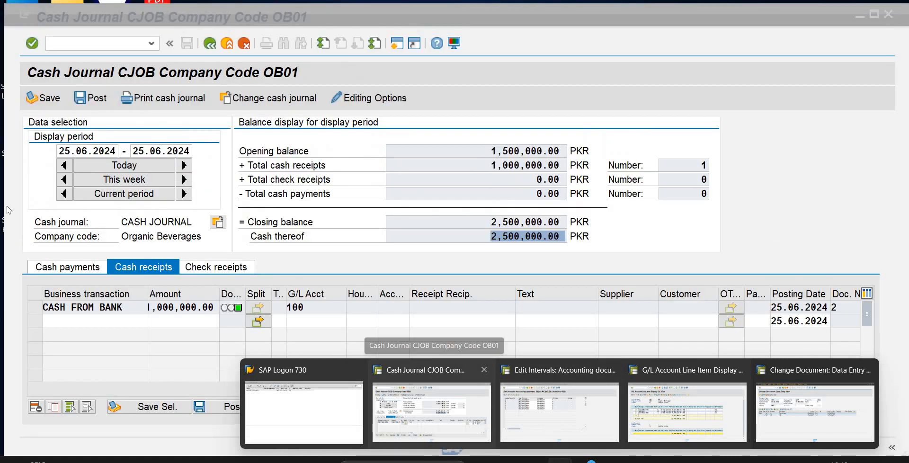
pyautogui.click(432, 412)
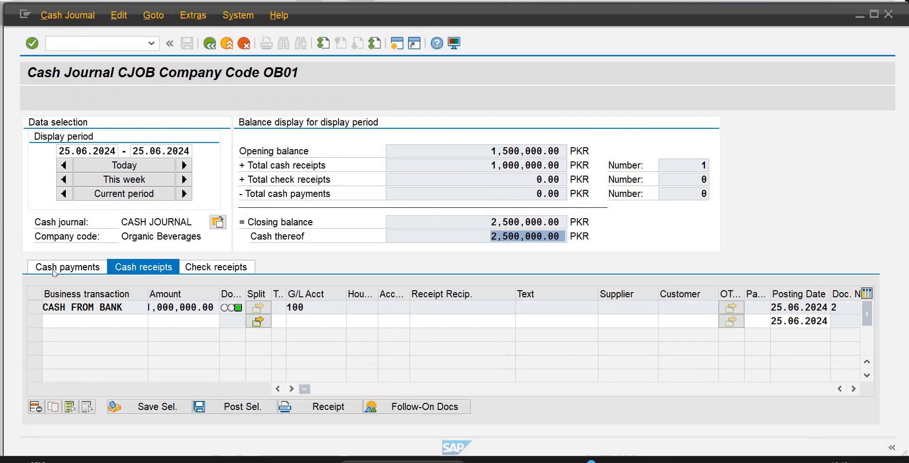
pyautogui.click(53, 269)
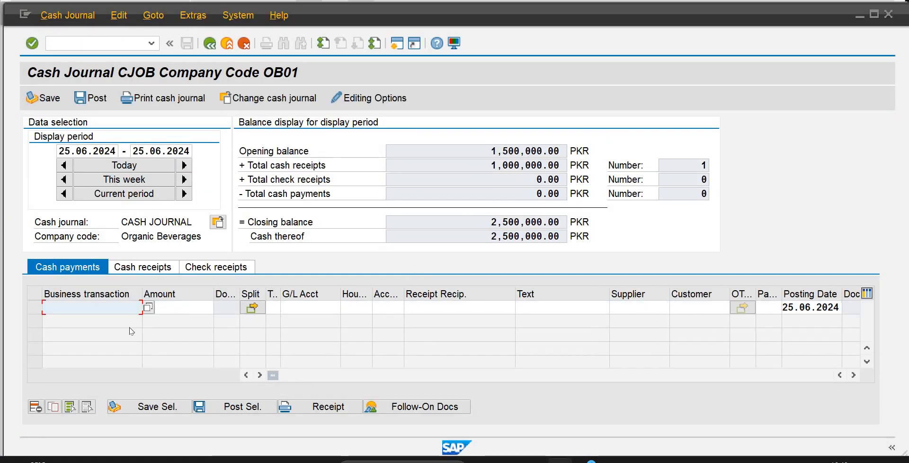
pyautogui.click(149, 308)
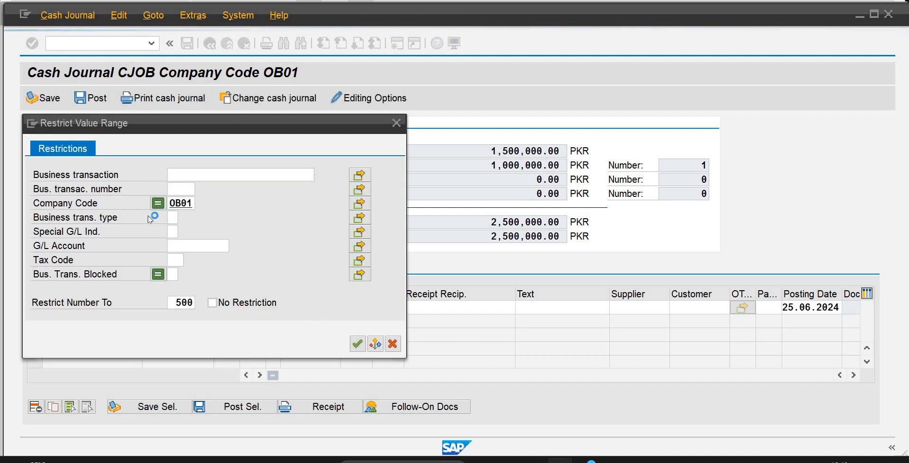
pyautogui.press('Return')
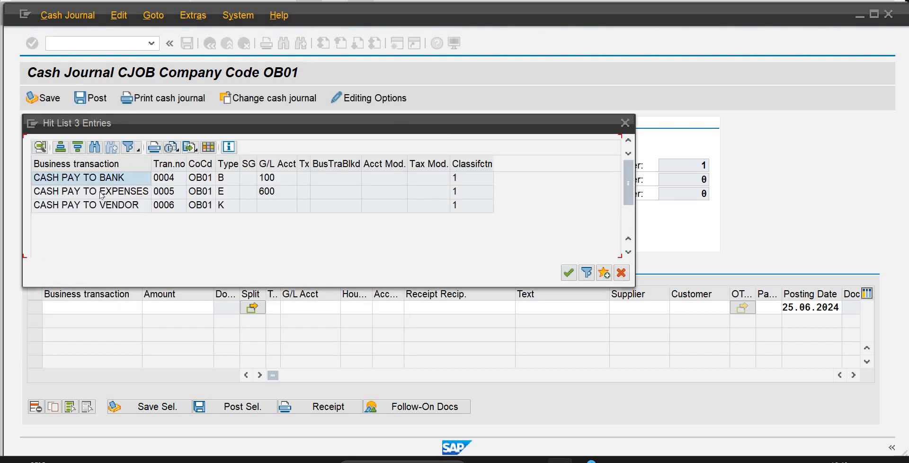
pyautogui.doubleClick(101, 194)
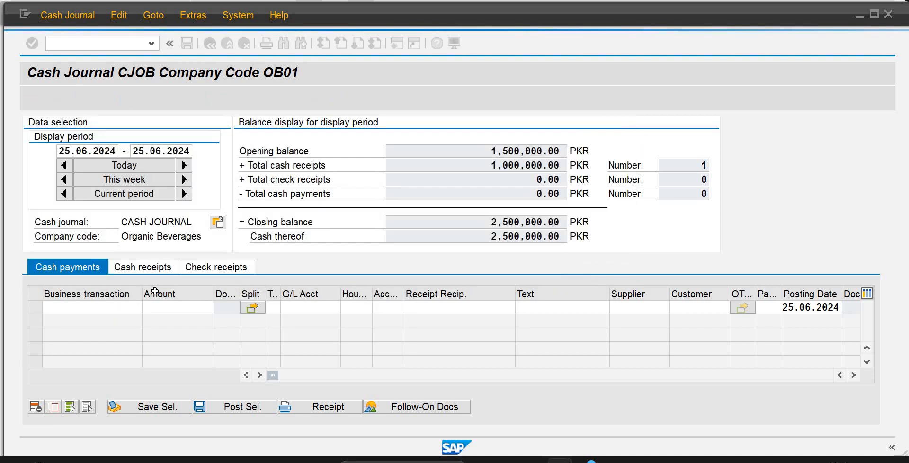
pyautogui.click(177, 308)
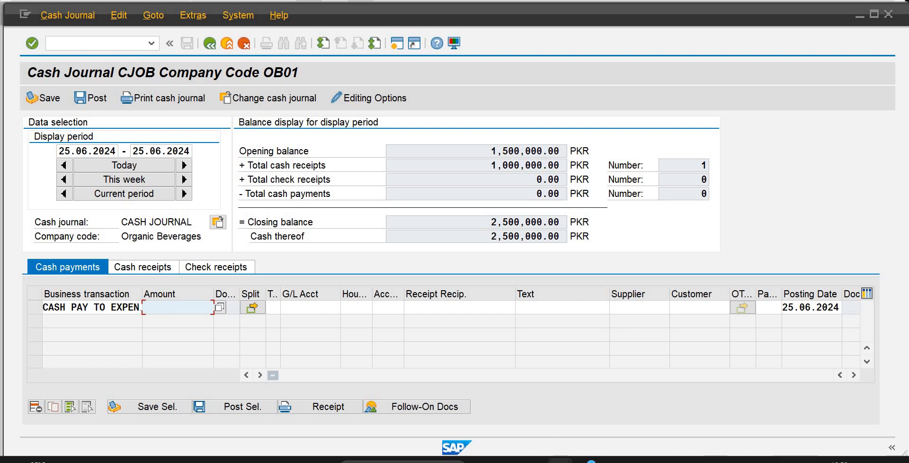
# Switch to the Change Document session and open central G/L account maintenance with transaction FS00.
pyautogui.moveTo(560, 460)
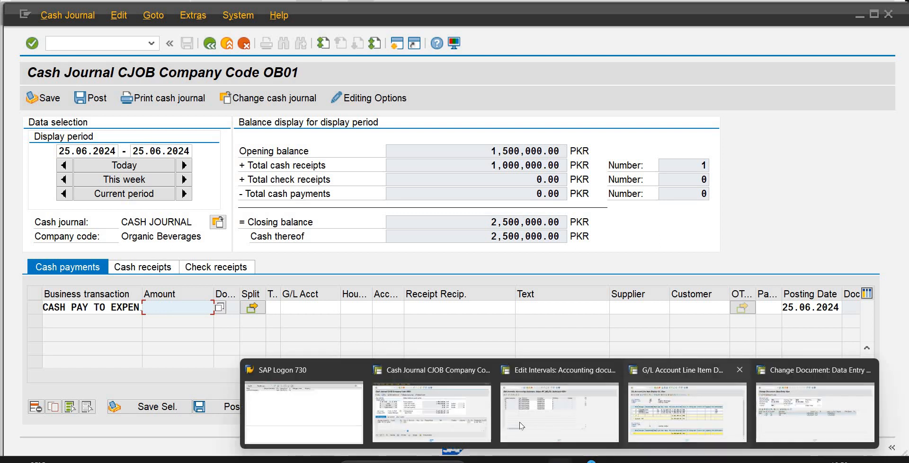
pyautogui.click(786, 403)
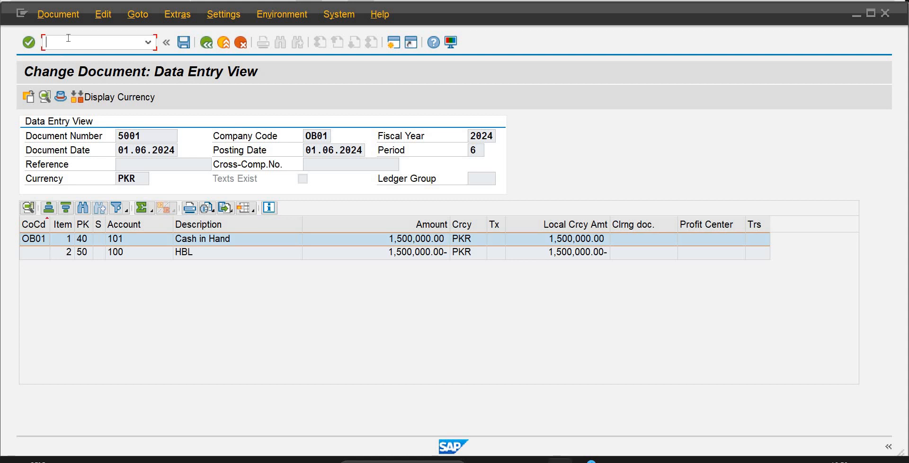
pyautogui.write('/NFS00')
pyautogui.press('Return')
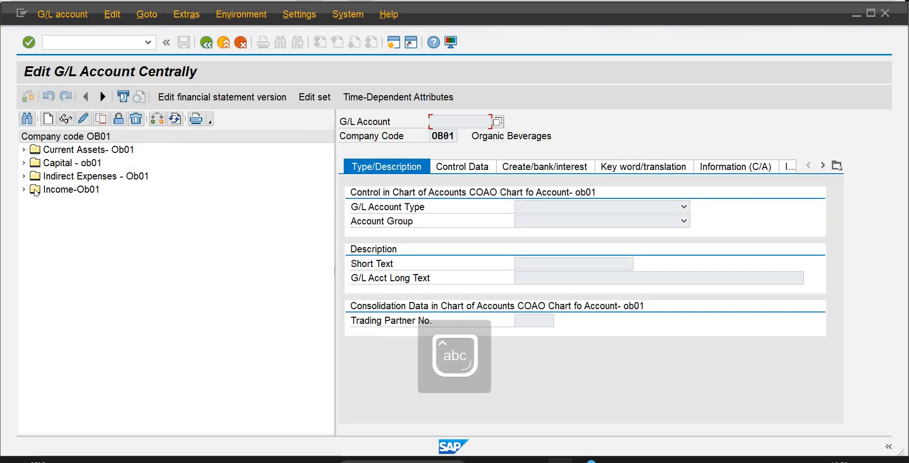
# Copy G/L account 600 Expenses-Cash under Indirect Expenses - Ob01 to a new account 601 in company code OB01.
pyautogui.click(24, 175)
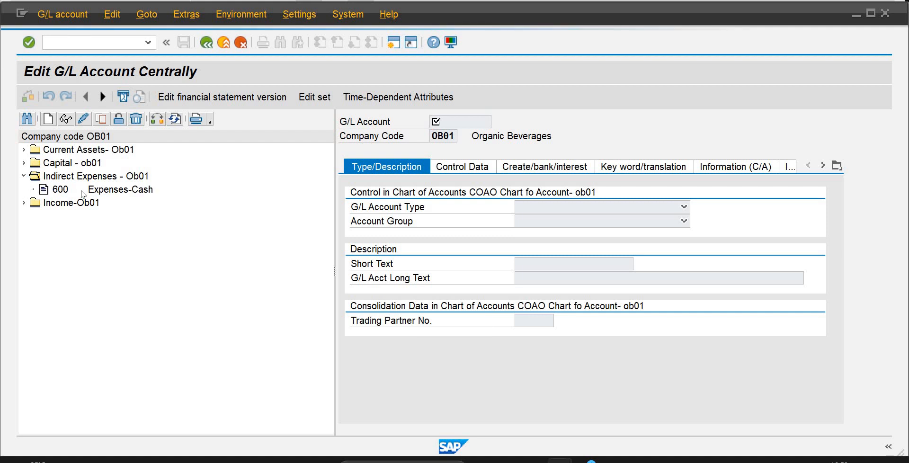
pyautogui.click(82, 190)
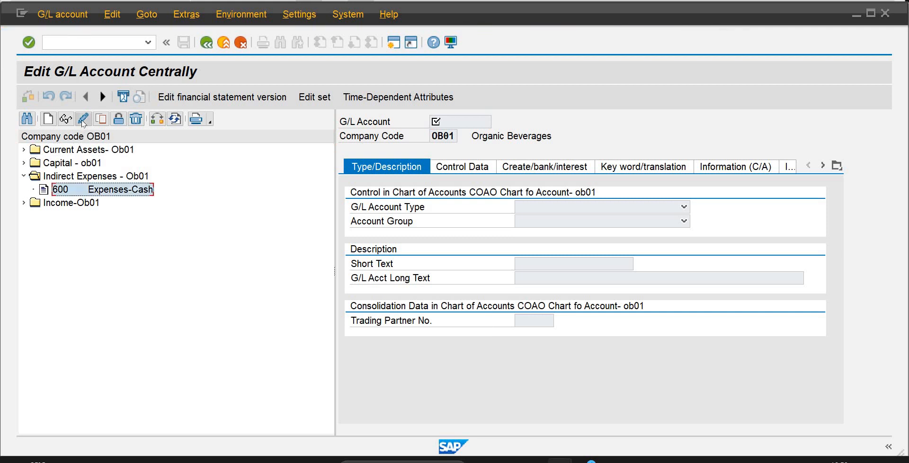
pyautogui.click(100, 119)
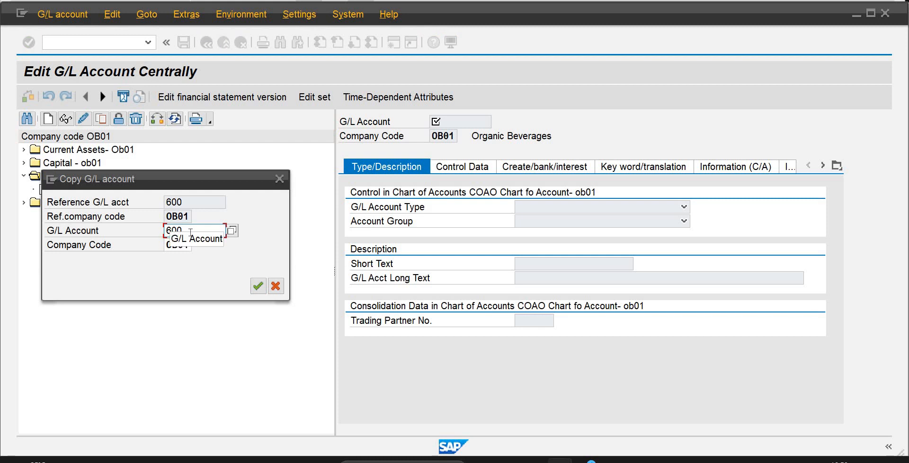
pyautogui.press('BackSpace')
pyautogui.write('1')
pyautogui.press('Tab')
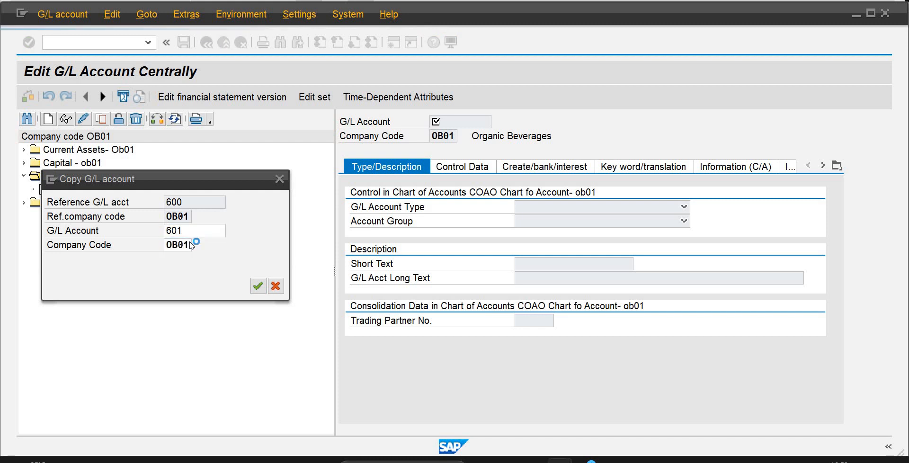
pyautogui.press('Return')
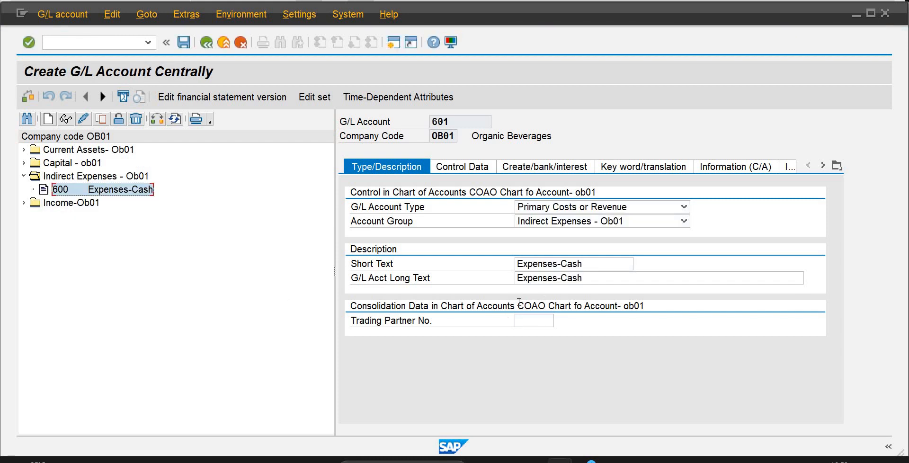
# Set the short text and long text of account 601 to UB-Water-Cash Exp and save the account.
pyautogui.write('UB')
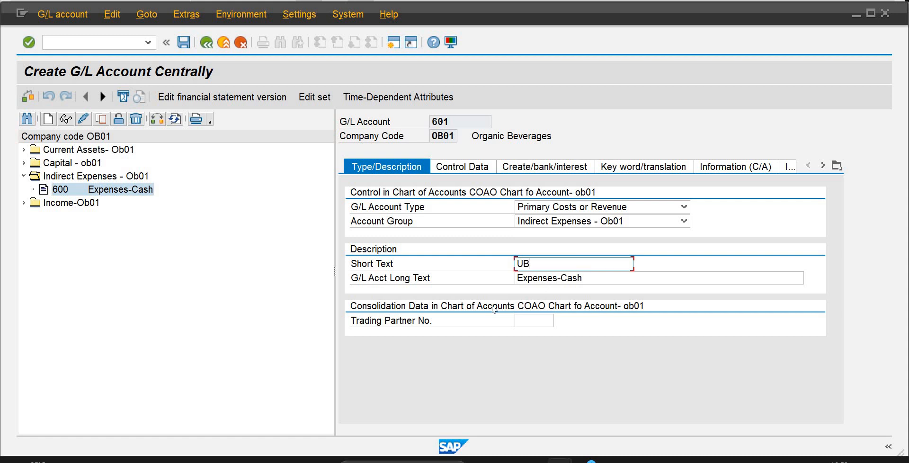
pyautogui.write('-Water-Cash Exp')
pyautogui.hotkey('shift', 'Home')
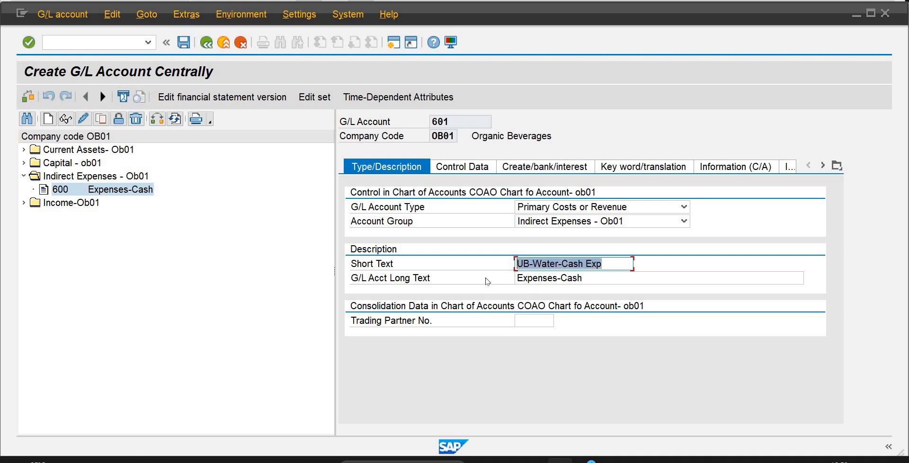
pyautogui.hotkey('ctrl', 'c')
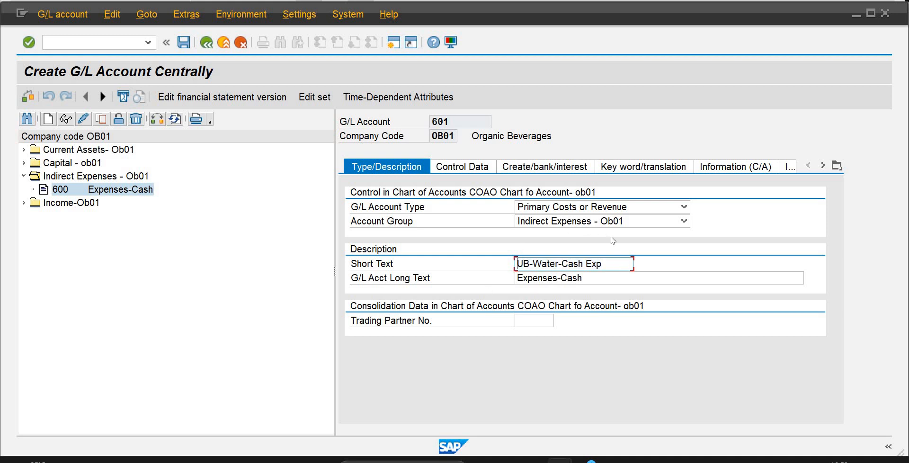
pyautogui.click(599, 280)
pyautogui.hotkey('shift', 'Home')
pyautogui.write('v')
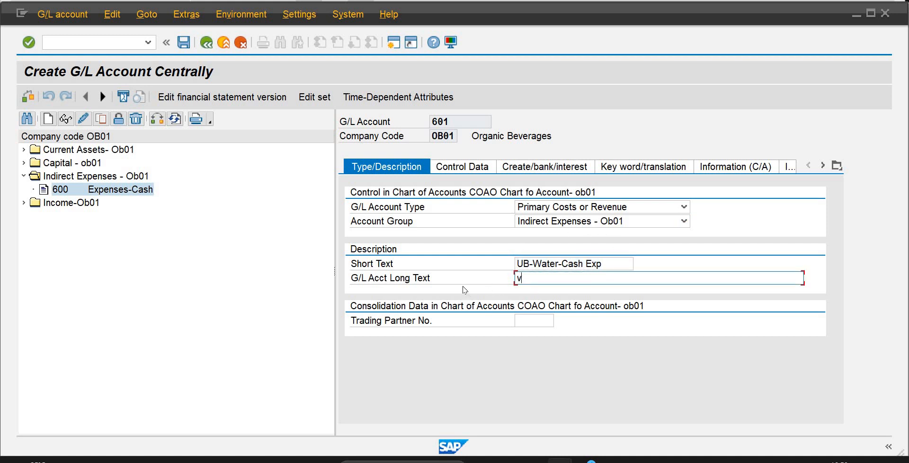
pyautogui.press('BackSpace')
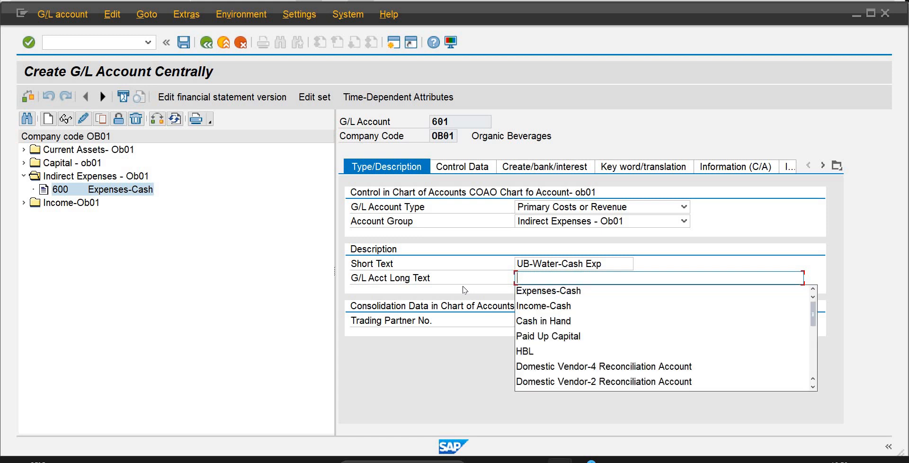
pyautogui.hotkey('ctrl', 'v')
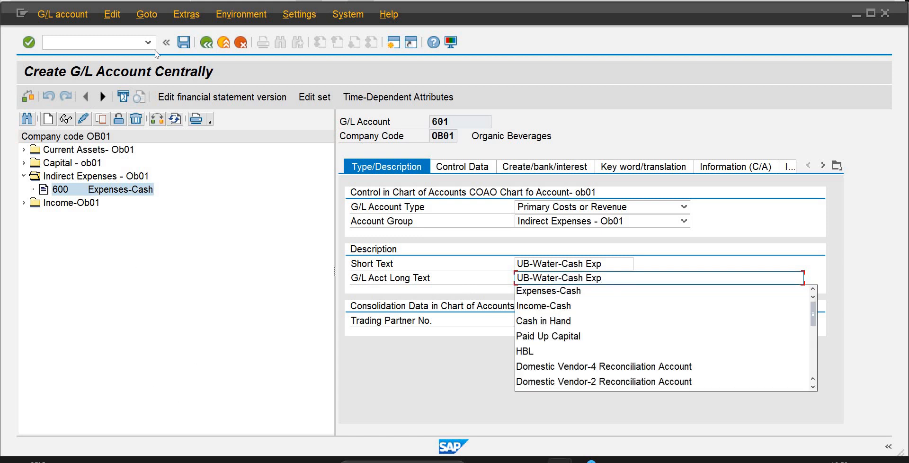
pyautogui.click(183, 45)
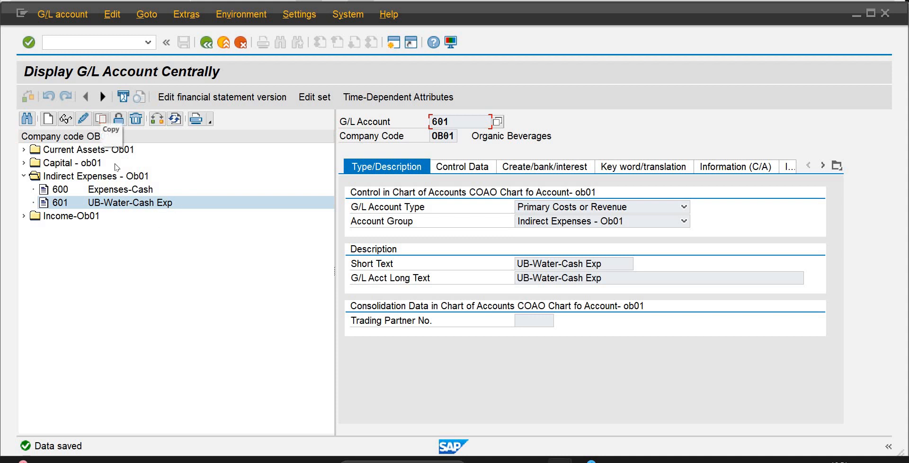
# Copy G/L account 601 to a new account 602 in company code OB01.
pyautogui.click(101, 118)
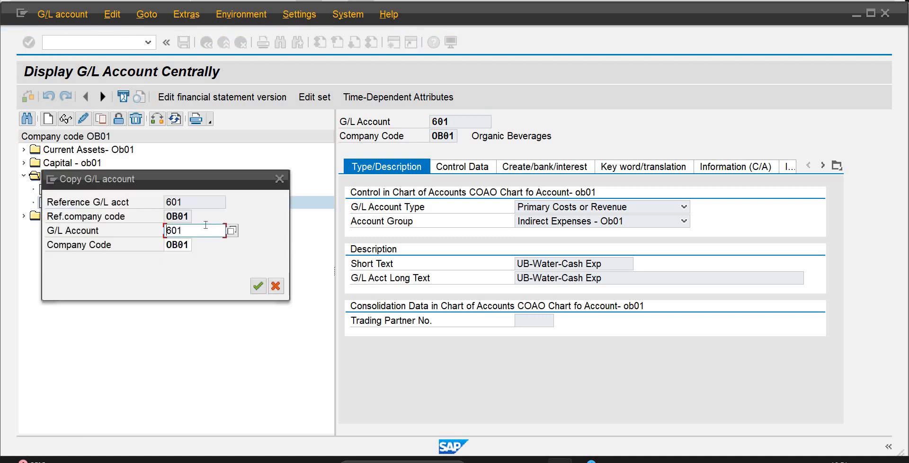
pyautogui.press('BackSpace')
pyautogui.write('2')
pyautogui.press('Return')
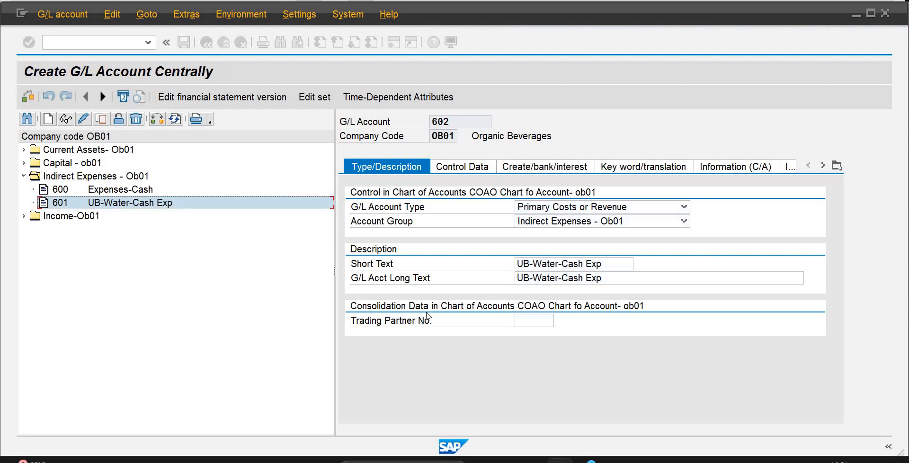
# Try to save account 602 with UB-Gas-Cash Exp as its short text and long text.
pyautogui.moveTo(615, 263); pyautogui.dragTo(534, 259)
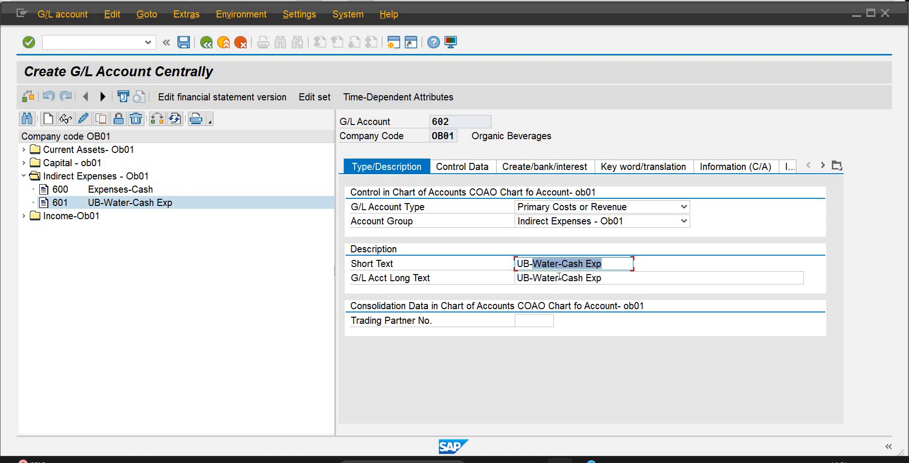
pyautogui.write('gas')
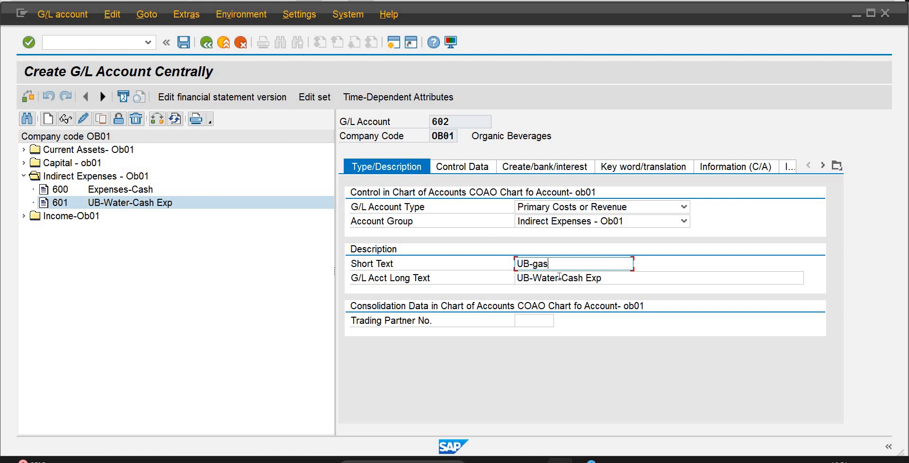
pyautogui.press('BackSpace')
pyautogui.press('BackSpace')
pyautogui.press('BackSpace')
pyautogui.write('Ga')
pyautogui.write('s-Cash Exp')
pyautogui.moveTo(595, 264); pyautogui.dragTo(516, 273)
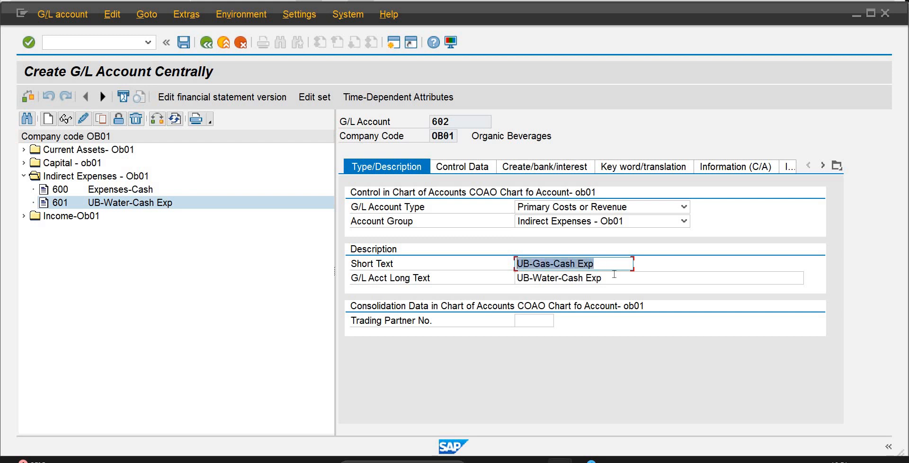
pyautogui.moveTo(631, 278); pyautogui.dragTo(433, 289)
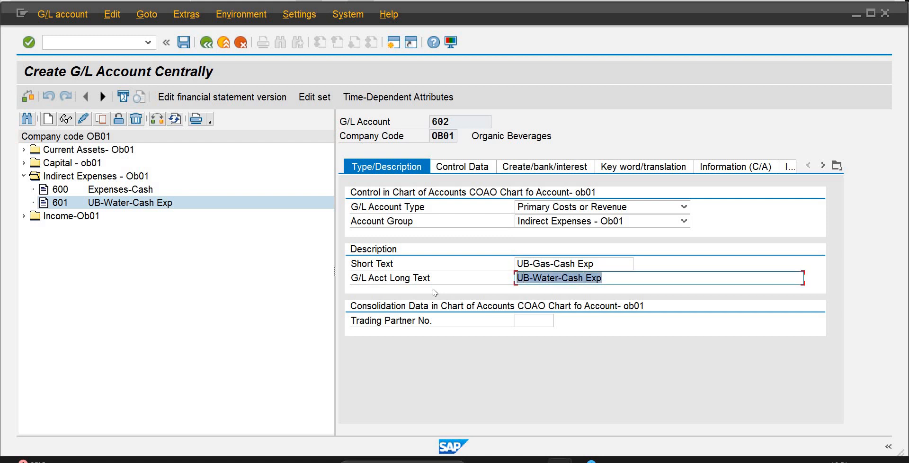
pyautogui.hotkey('ctrl', 'v')
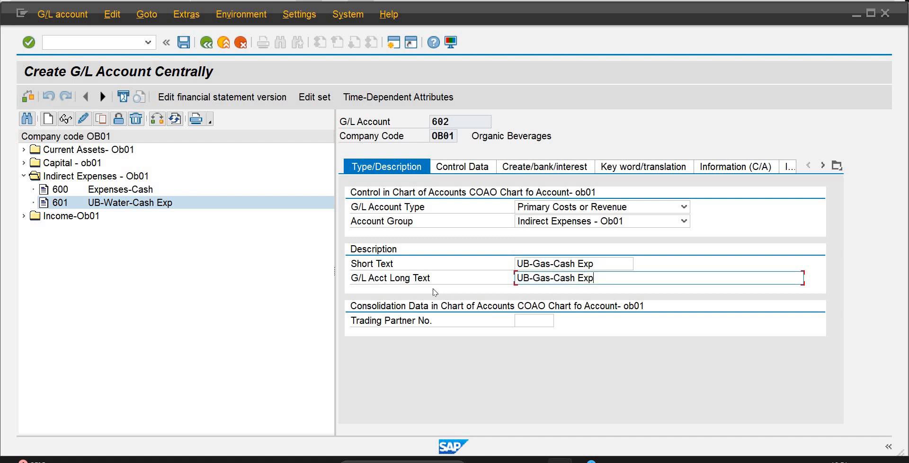
pyautogui.click(183, 46)
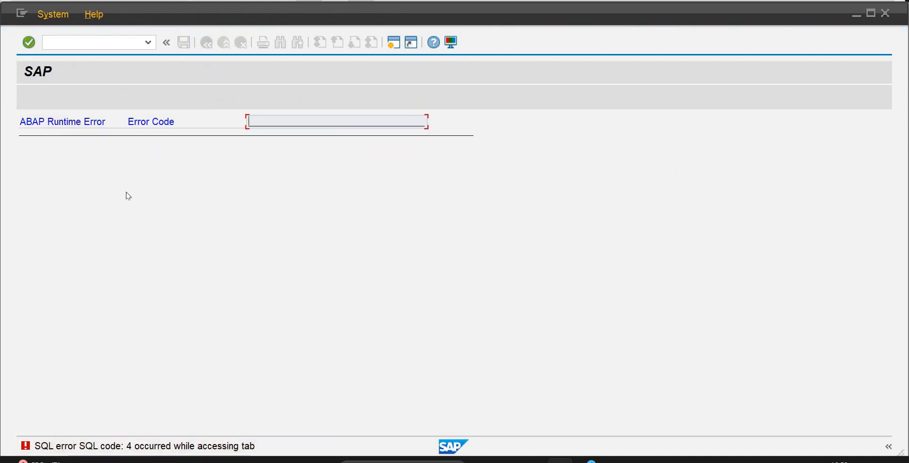
# Leave the runtime error screen for SAP Easy Access and reopen G/L account maintenance with transaction FS00.
pyautogui.click(122, 40)
pyautogui.write('/n')
pyautogui.press('Return')
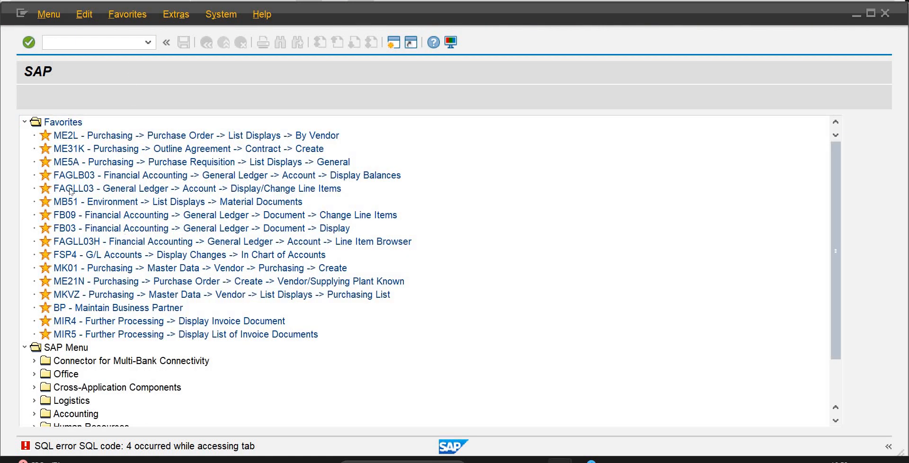
pyautogui.write('fs0')
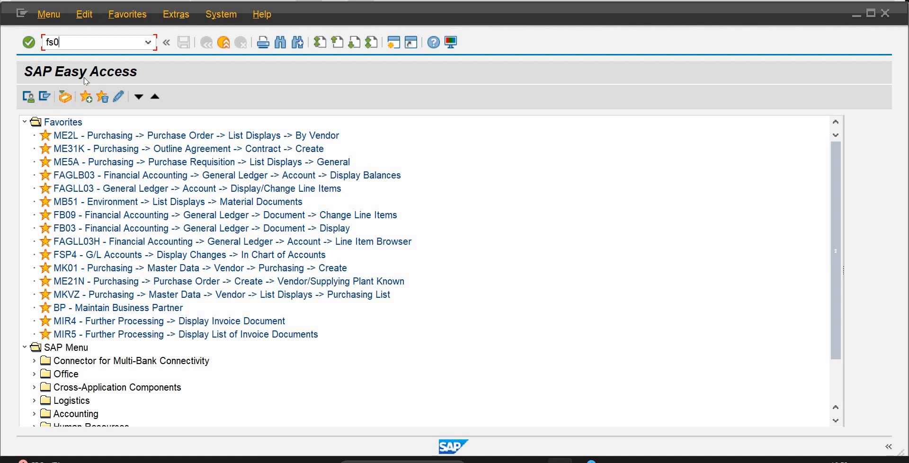
pyautogui.press('Return')
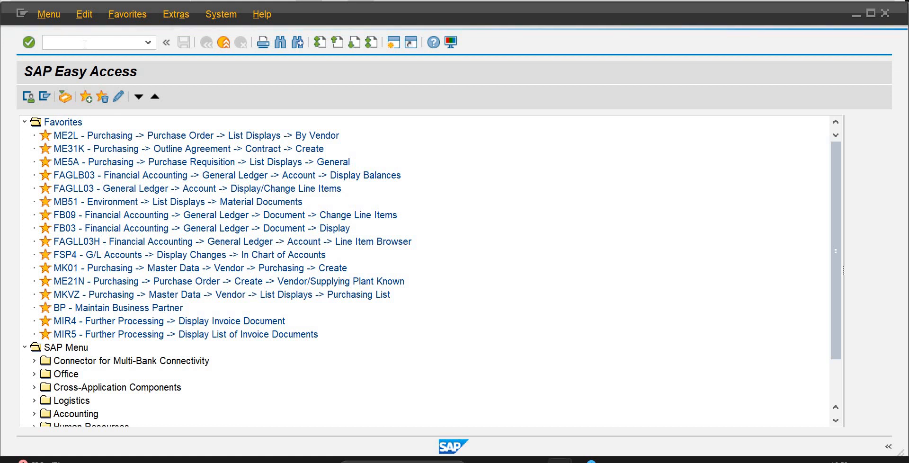
pyautogui.write('fs00')
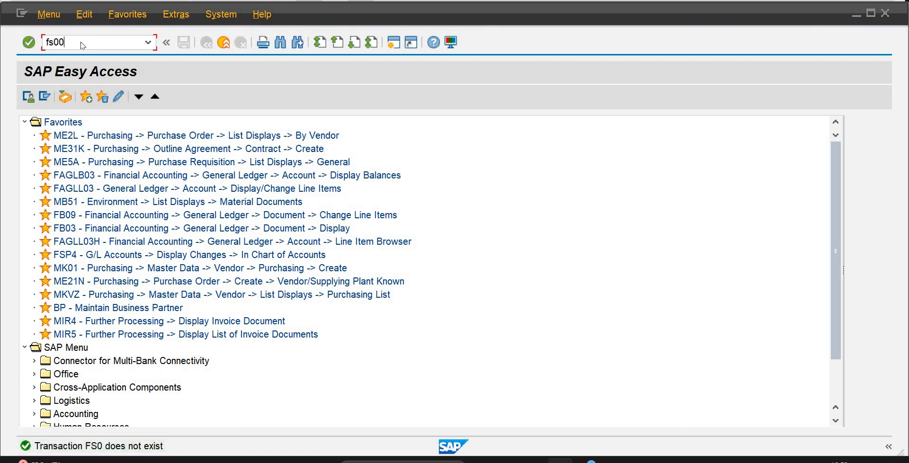
pyautogui.press('Return')
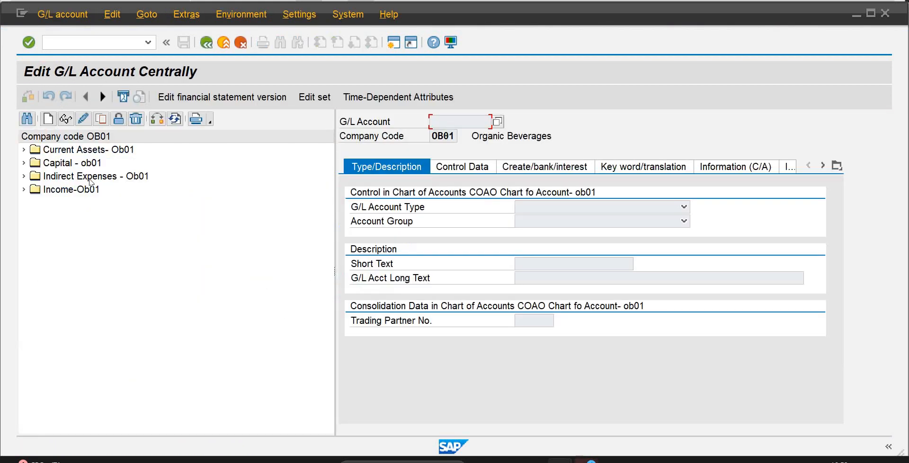
# Expand Indirect Expenses - Ob01 and copy account 601 UB-Water-Cash Exp to new account 602 in company code OB01.
pyautogui.click(25, 176)
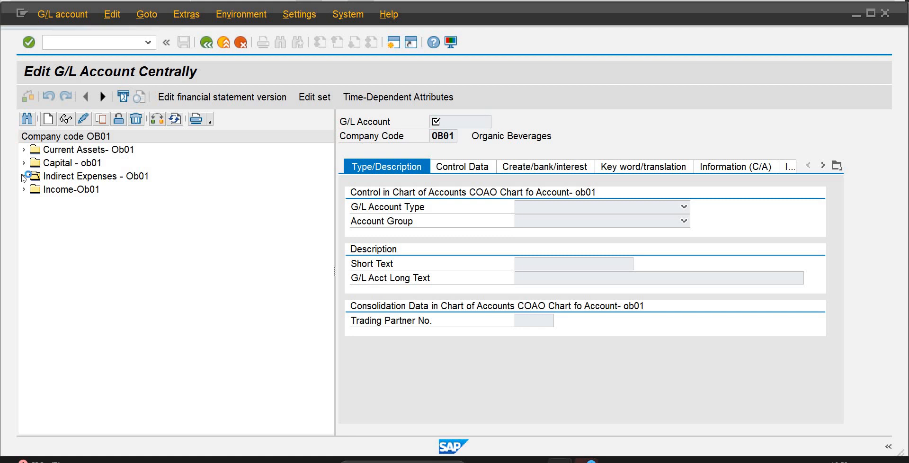
pyautogui.click(162, 205)
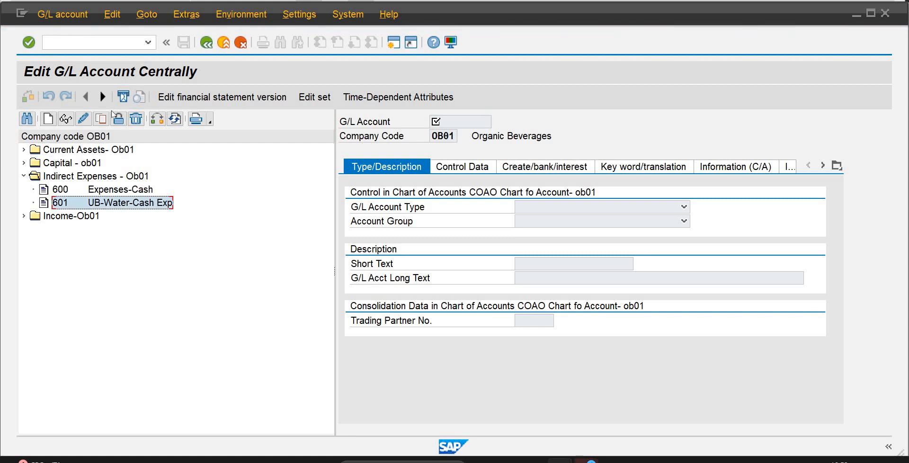
pyautogui.click(107, 121)
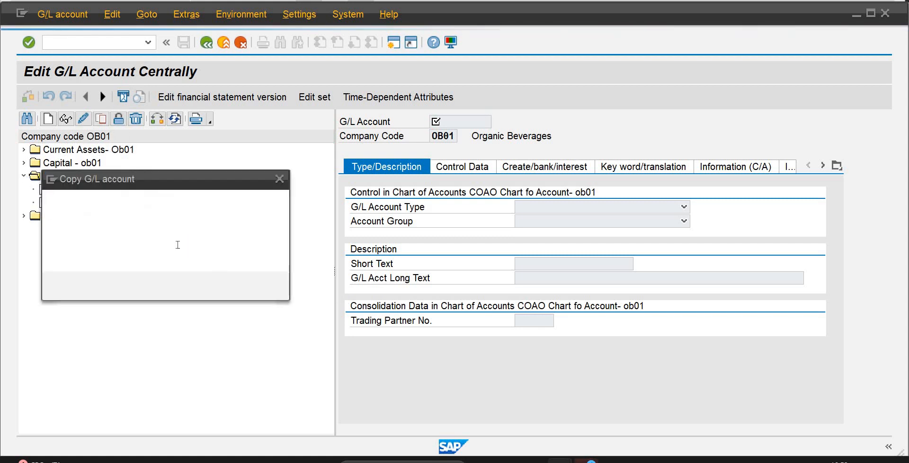
pyautogui.press('BackSpace')
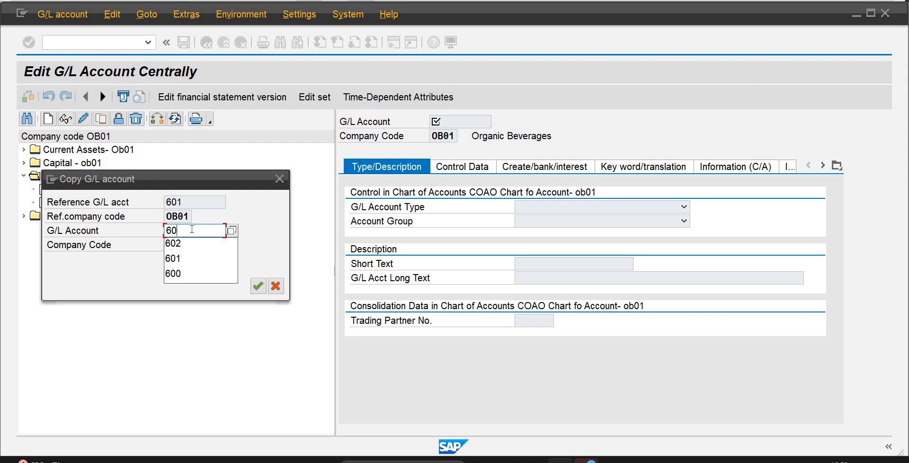
pyautogui.write('2')
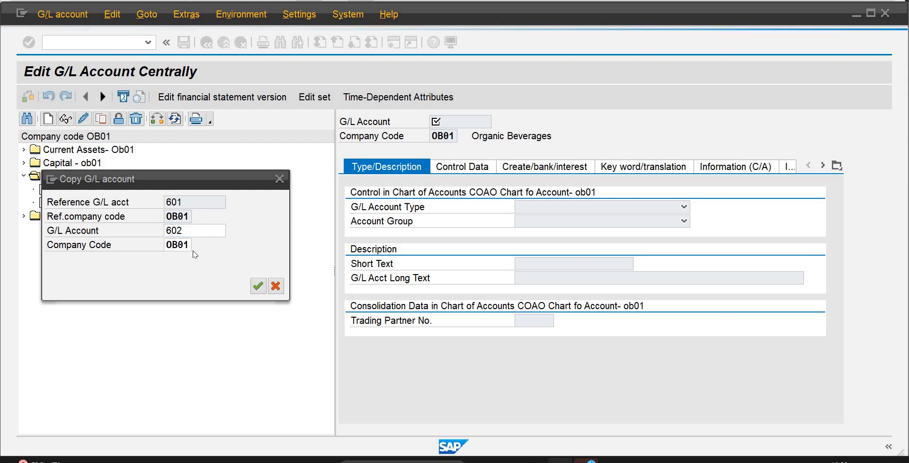
pyautogui.press('Return')
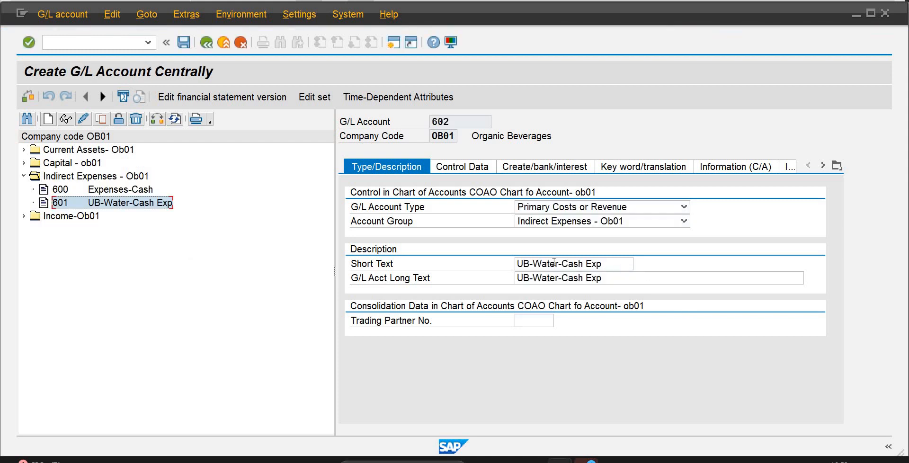
# Change the short text of new G/L account 602 to UB-Gas Cash Expense.
pyautogui.click(559, 263)
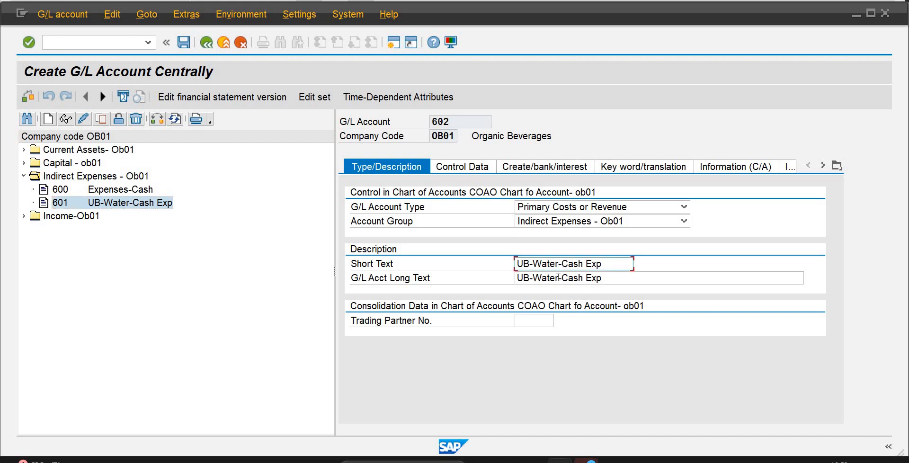
pyautogui.press('BackSpace')
pyautogui.press('BackSpace')
pyautogui.press('BackSpace')
pyautogui.press('BackSpace')
pyautogui.press('BackSpace')
pyautogui.write('Gas Cash Expense')
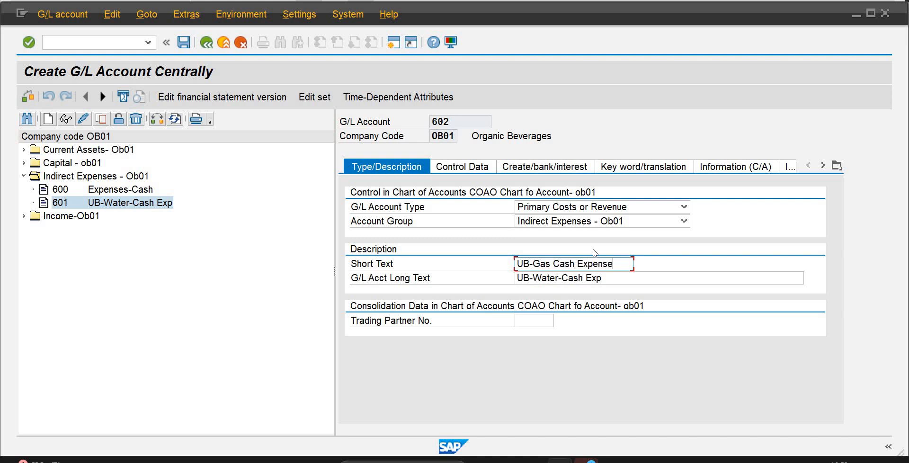
# Copy the short text UB-Gas Cash Expense into account 602's long text and save the account.
pyautogui.moveTo(614, 263); pyautogui.dragTo(510, 279)
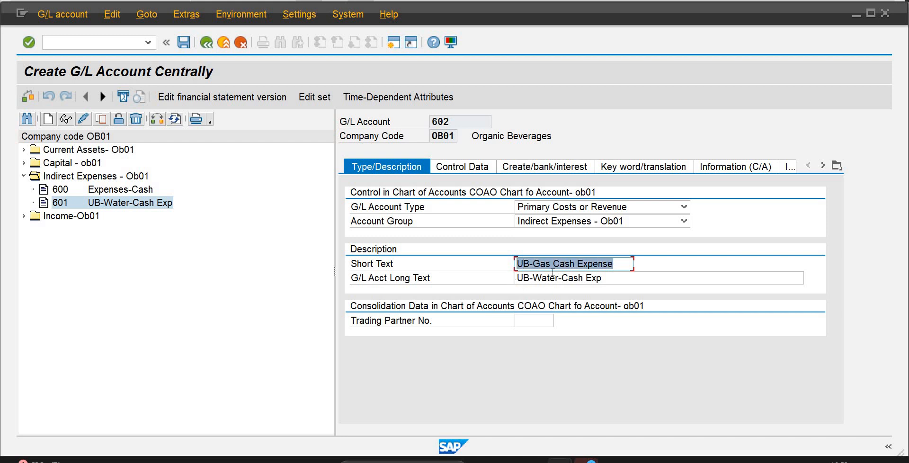
pyautogui.click(605, 278)
pyautogui.press('Tab')
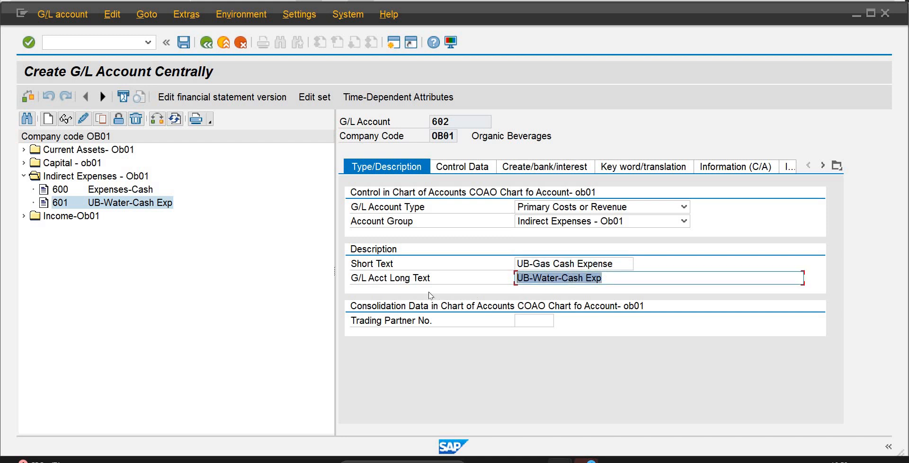
pyautogui.hotkey('ctrl', 'v')
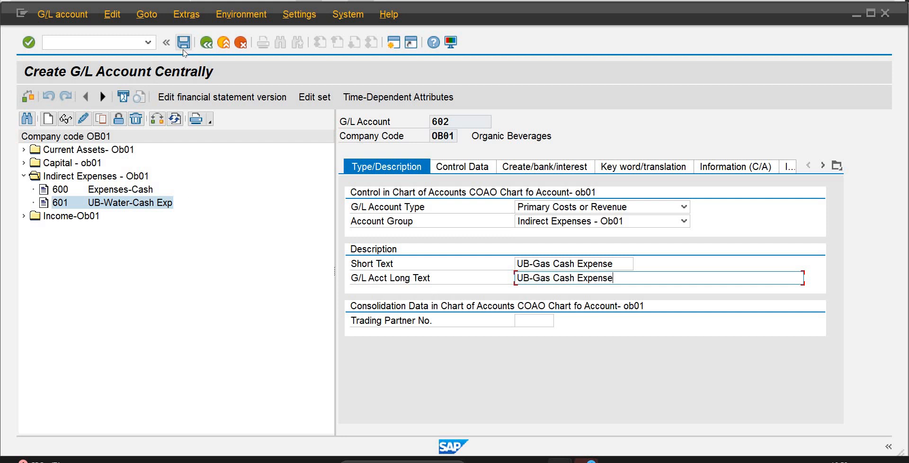
pyautogui.click(184, 46)
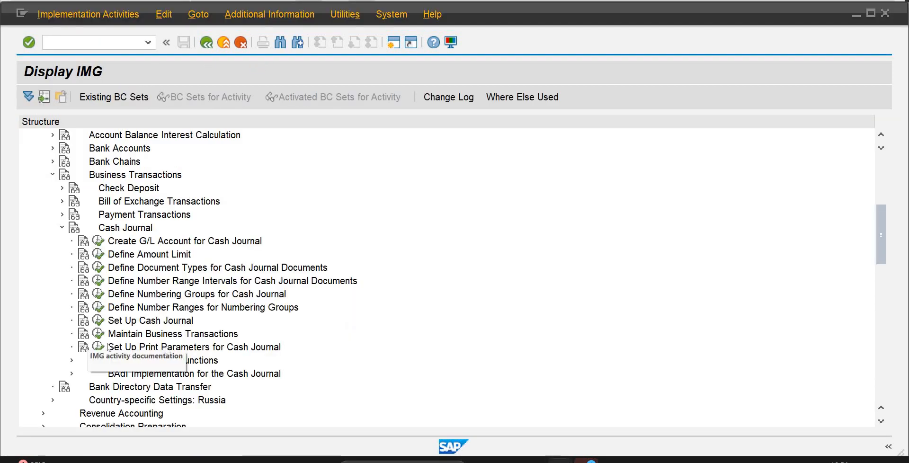
# Open Maintain Business Transactions for the cash journal and start a new entry for company code OB01 with business transaction type E (Expense).
pyautogui.click(98, 334)
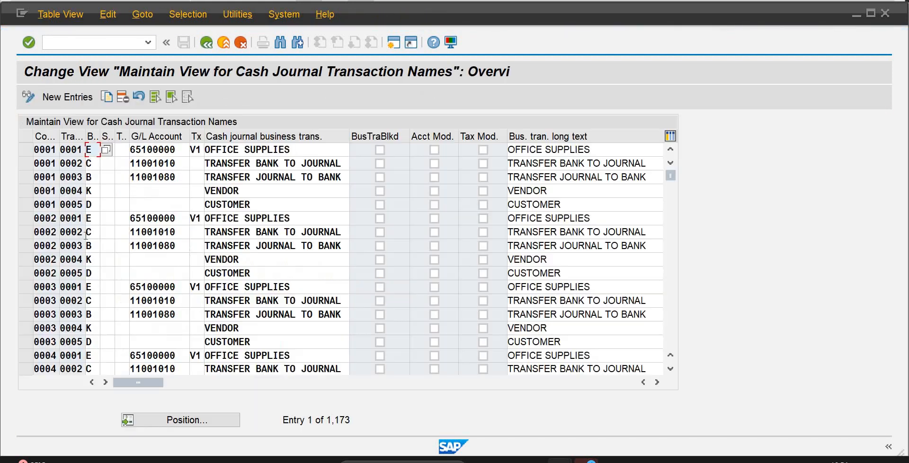
pyautogui.click(77, 95)
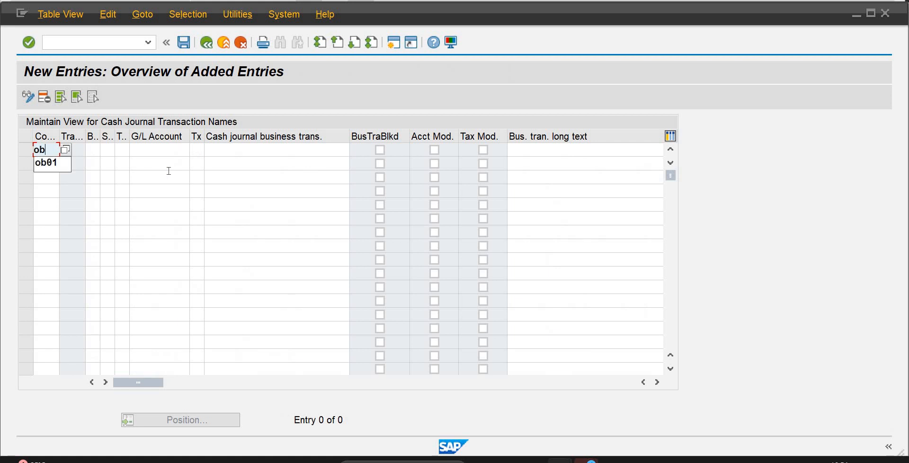
pyautogui.write('ob01')
pyautogui.press('Tab')
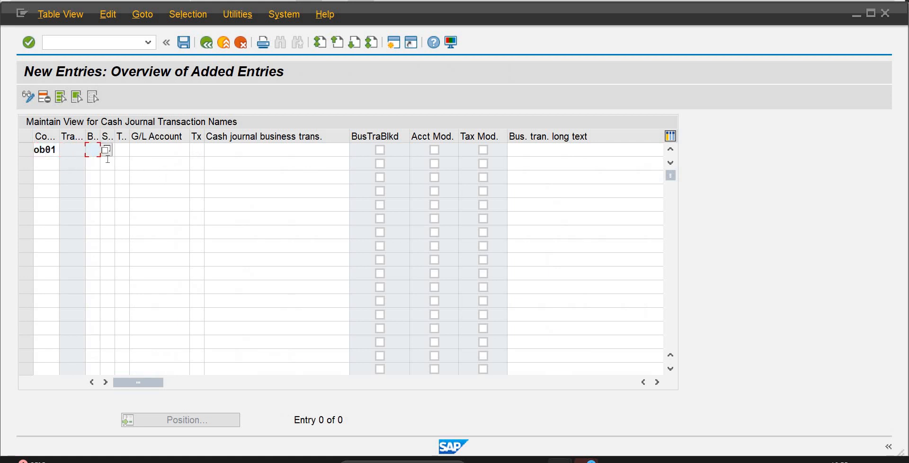
pyautogui.click(107, 150)
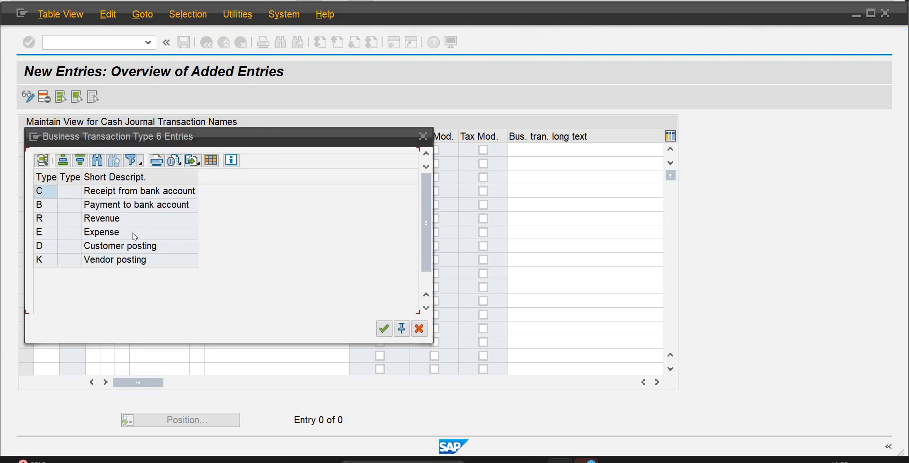
pyautogui.doubleClick(108, 232)
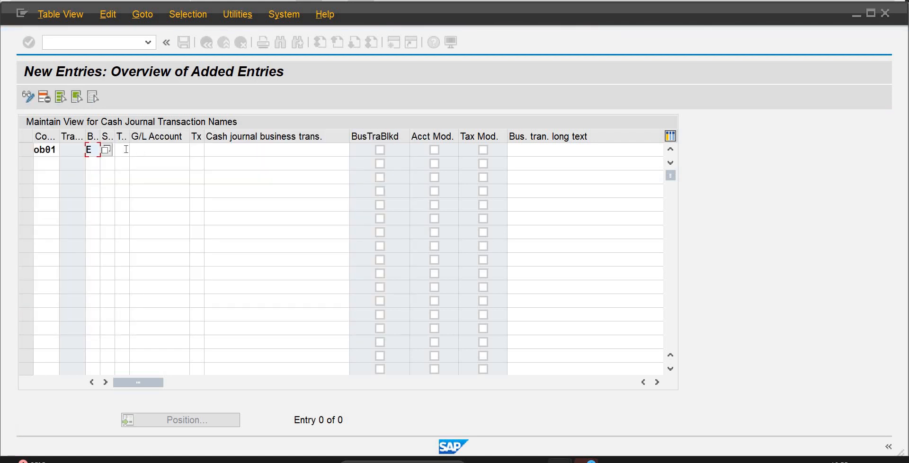
# Classify the new OB01 business transaction as 1 (Cash Payments) and assign G/L account 601.
pyautogui.click(125, 151)
pyautogui.click(133, 151)
pyautogui.click(125, 150)
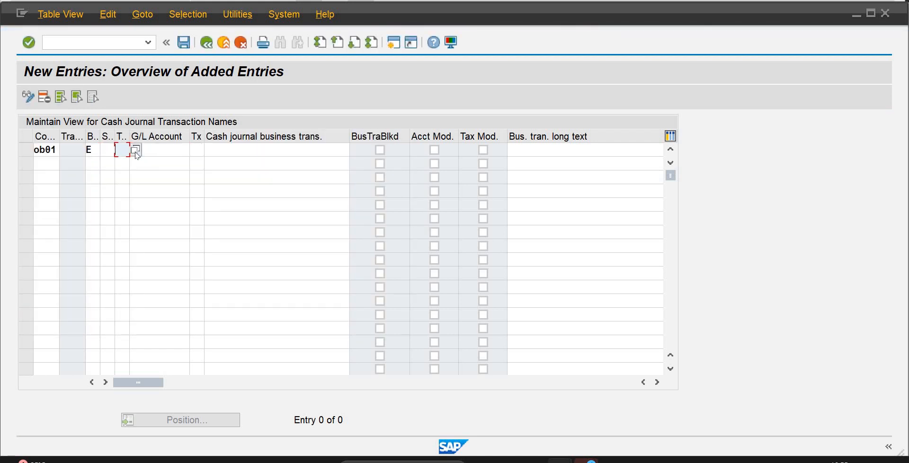
pyautogui.click(135, 151)
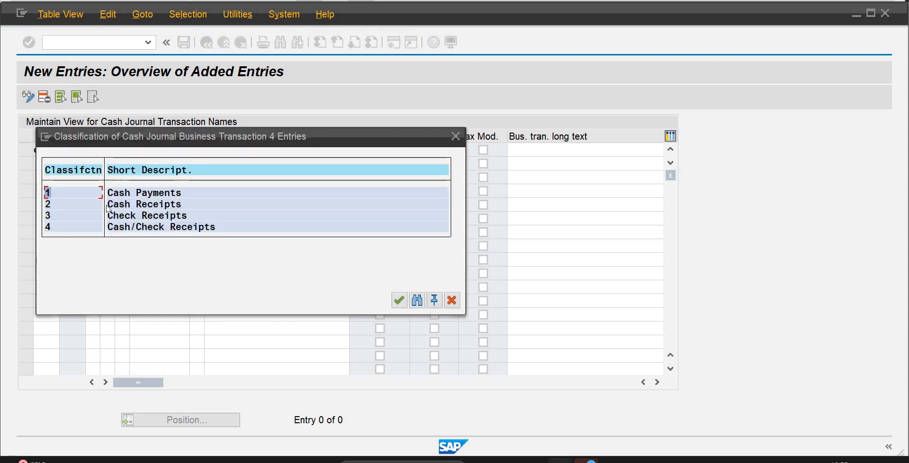
pyautogui.doubleClick(122, 194)
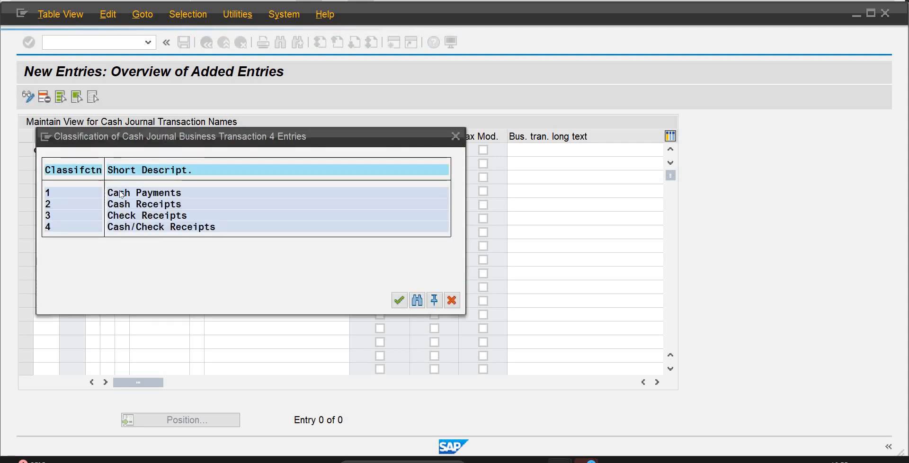
pyautogui.click(153, 148)
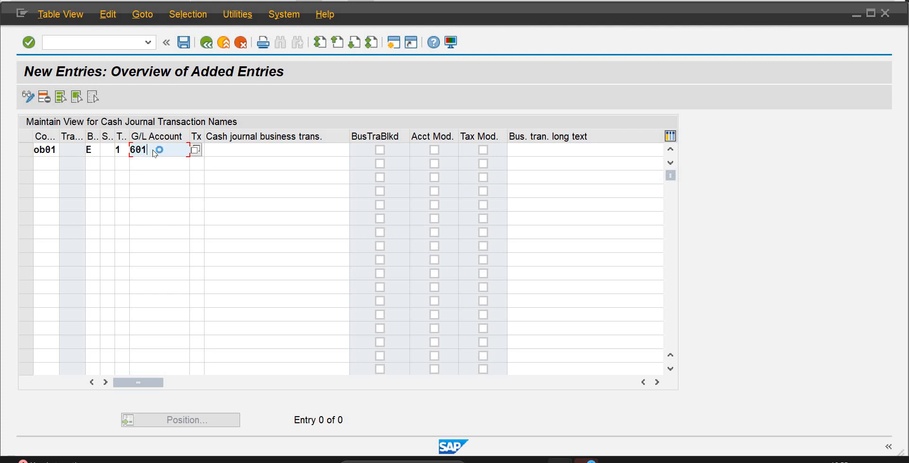
pyautogui.press('Return')
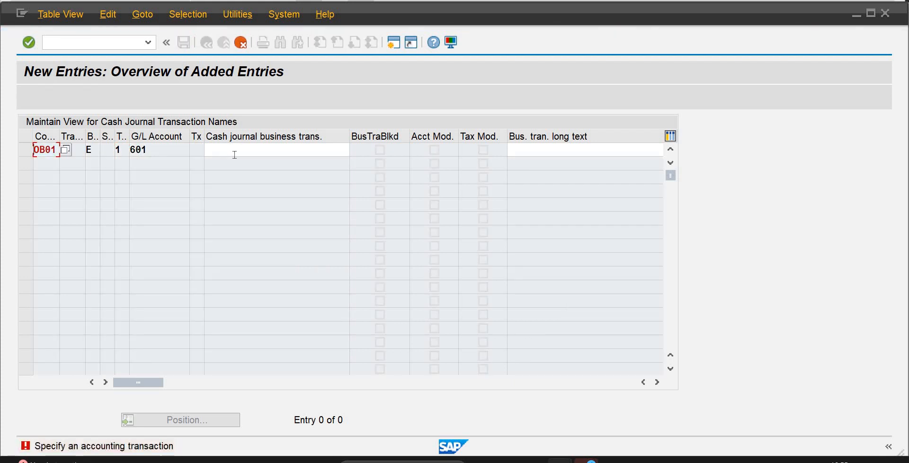
# Name the new OB01 business transaction Cash pay to UB Expense and save the entry.
pyautogui.click(237, 150)
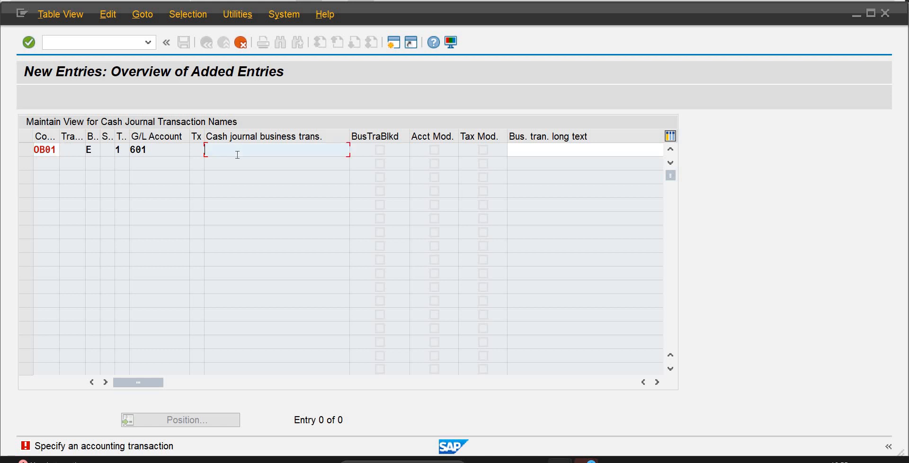
pyautogui.write('Cash')
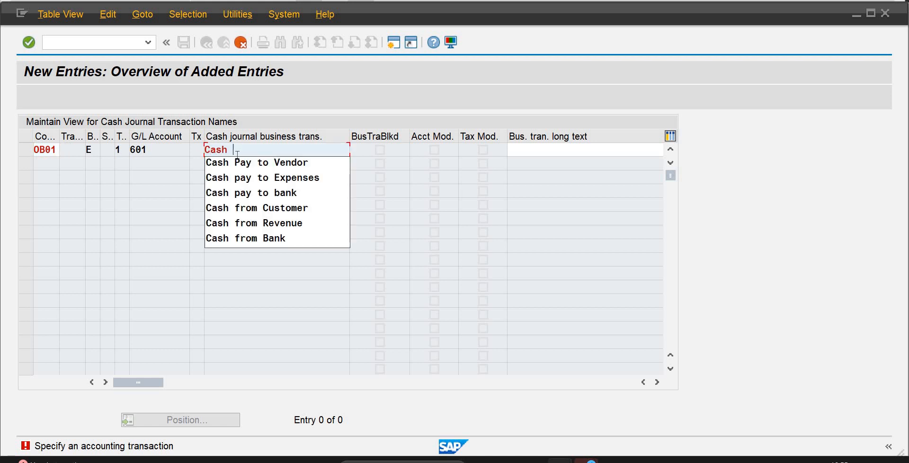
pyautogui.write(' pay to')
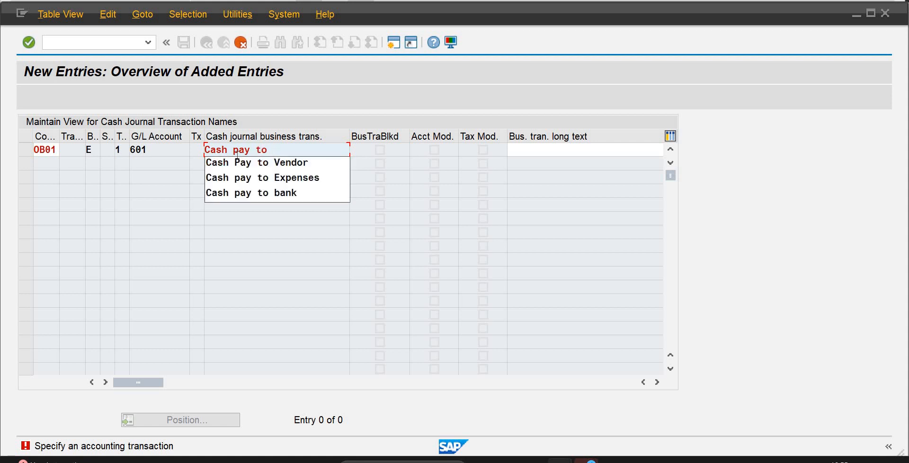
pyautogui.write(' UB Expense')
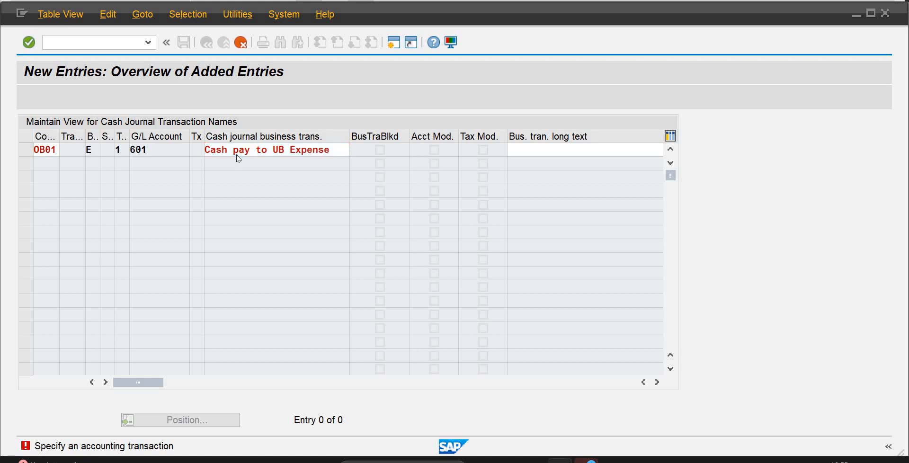
pyautogui.press('Return')
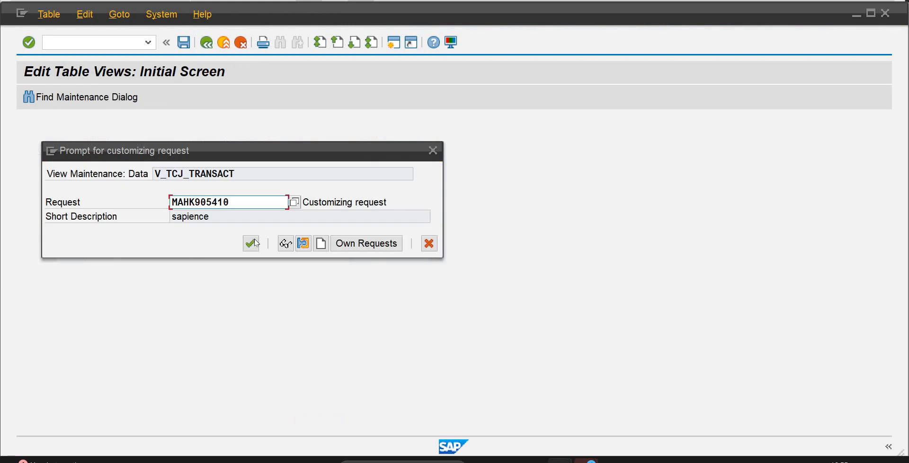
pyautogui.click(254, 243)
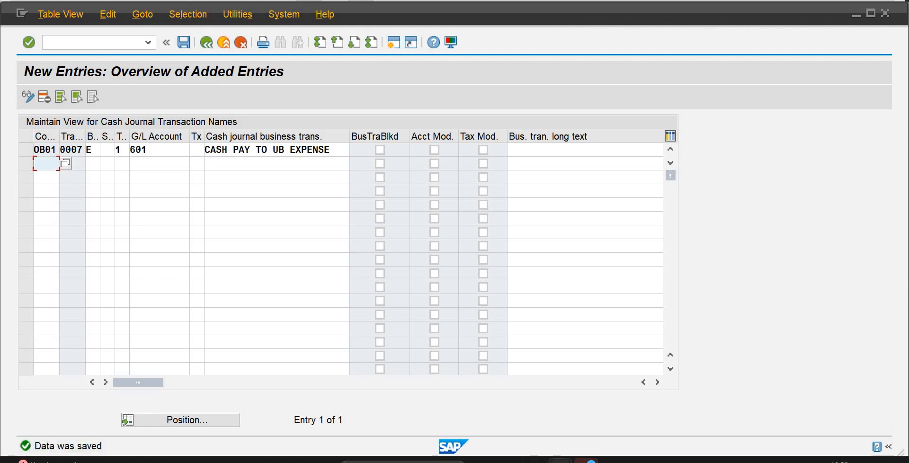
# Switch to cash journal CJOB and try to assign G/L account 601 to the CASH PAY TO EXPENSES payment of 65,000.
pyautogui.moveTo(559, 460)
pyautogui.click(479, 439)
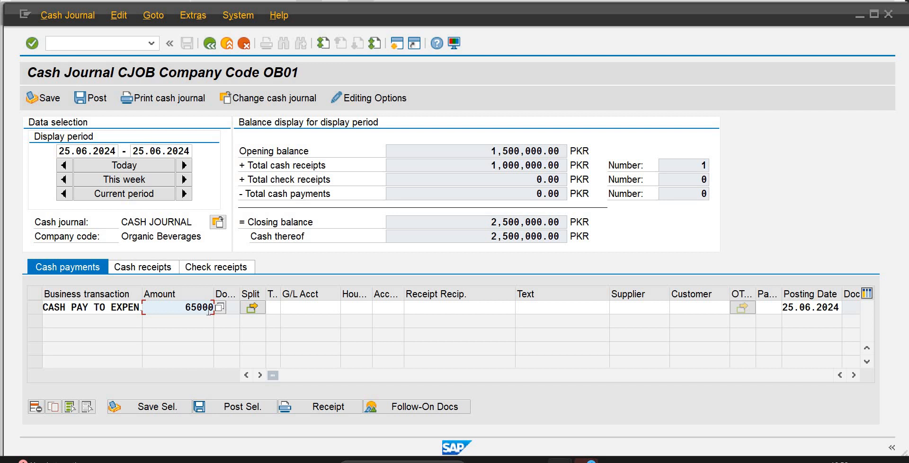
pyautogui.click(308, 309)
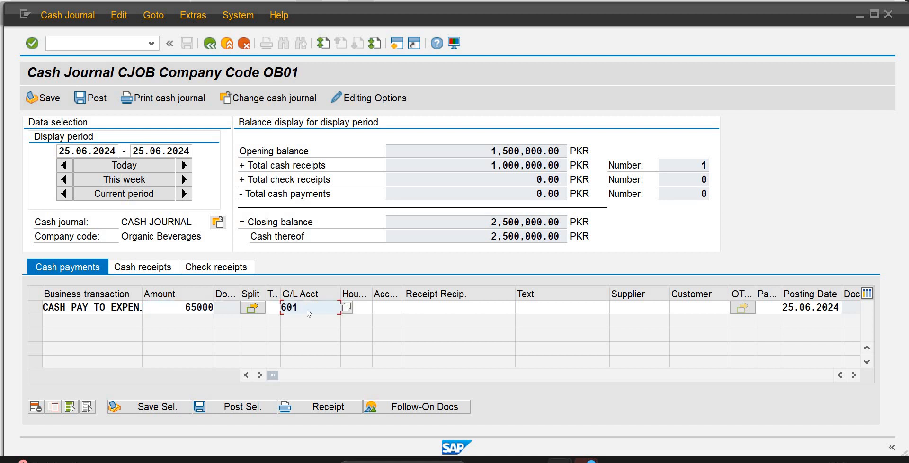
pyautogui.press('Return')
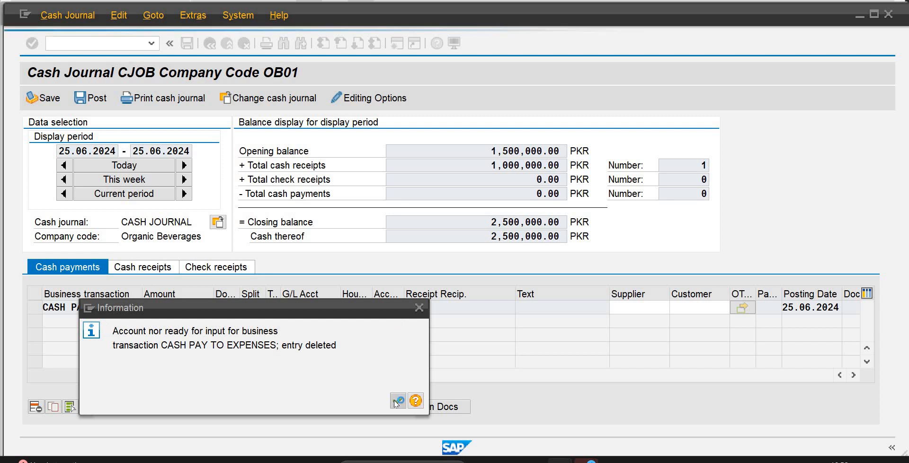
pyautogui.click(419, 308)
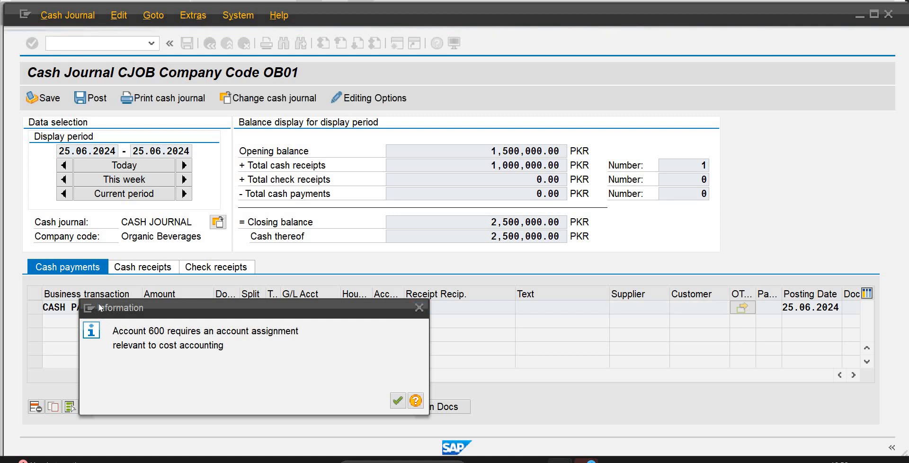
pyautogui.press('Return')
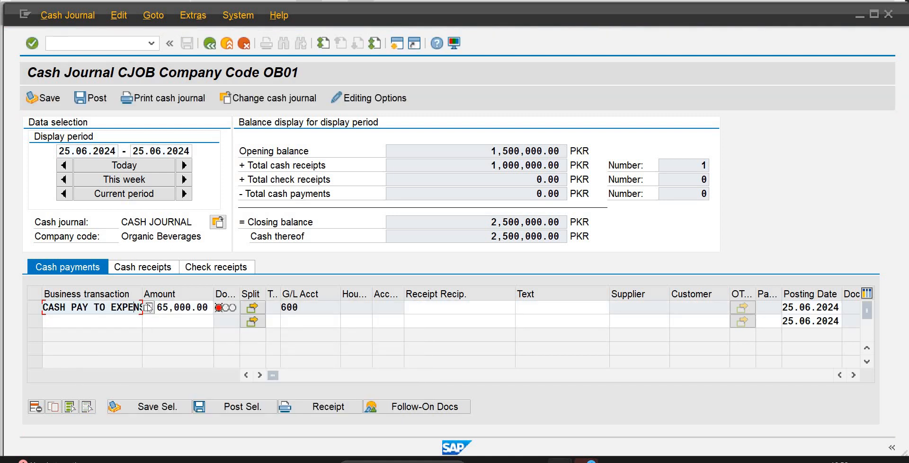
# Change the 65,000 payment's business transaction to CASH PAY TO UB EXPENSE and select its line.
pyautogui.click(149, 308)
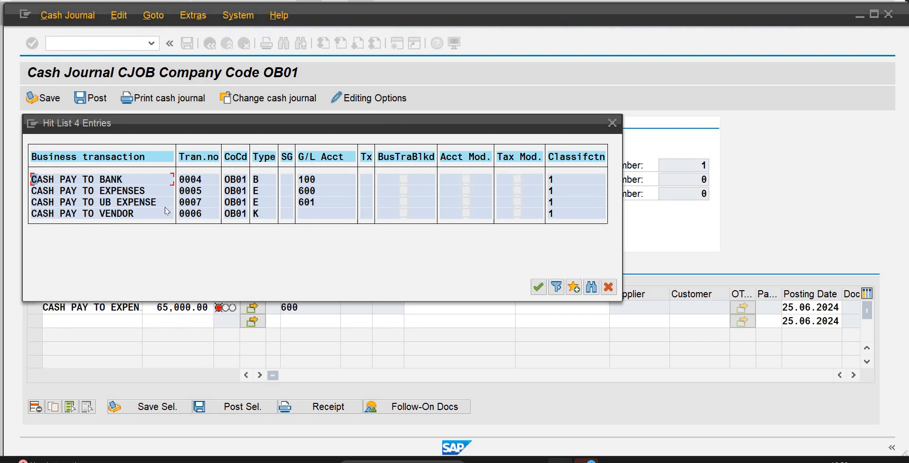
pyautogui.doubleClick(112, 203)
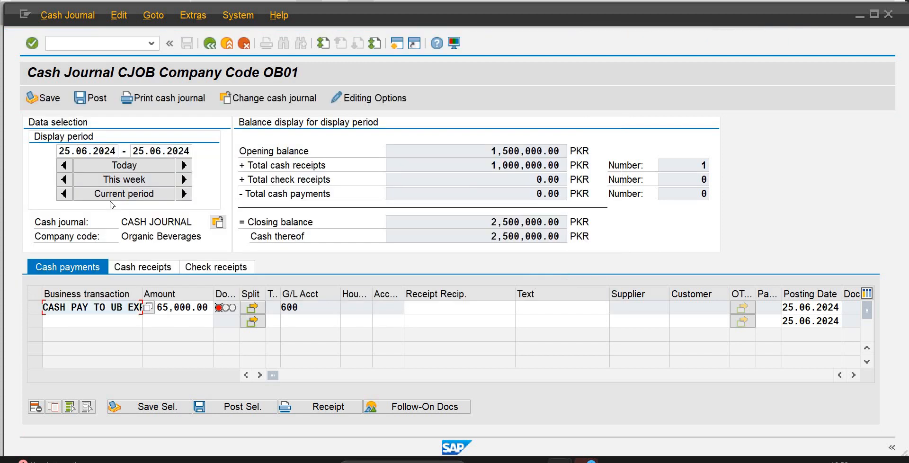
pyautogui.press('Return')
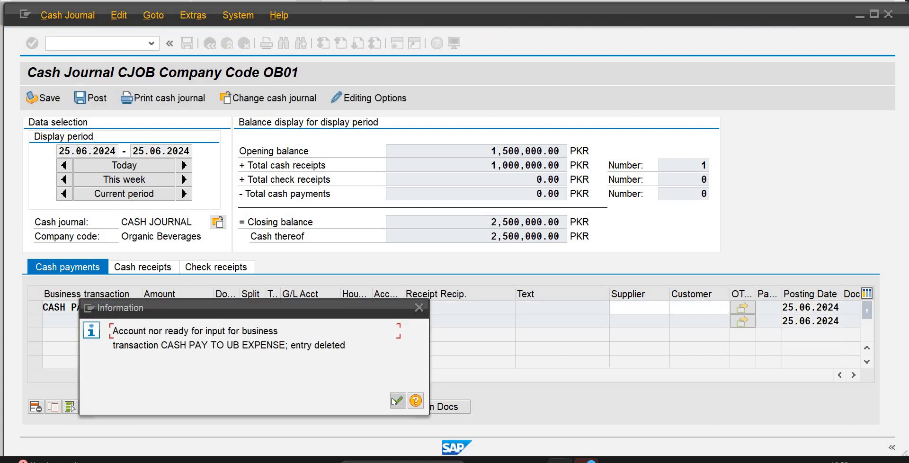
pyautogui.click(397, 401)
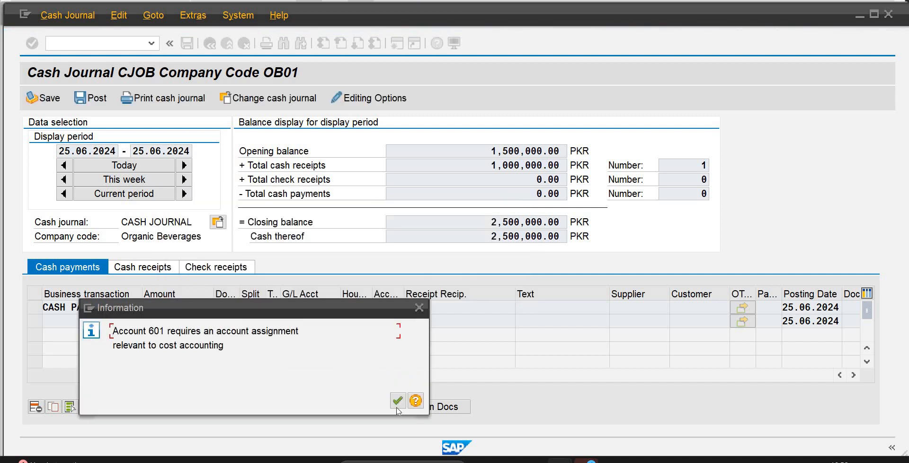
pyautogui.click(396, 402)
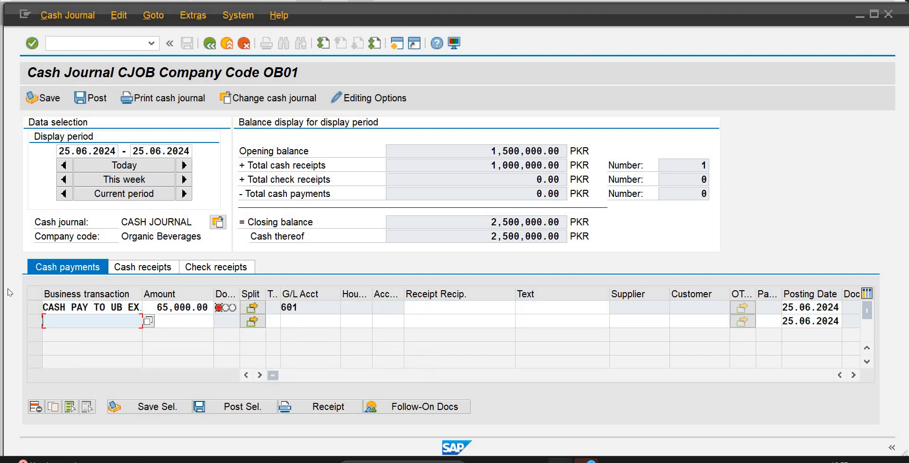
pyautogui.click(36, 308)
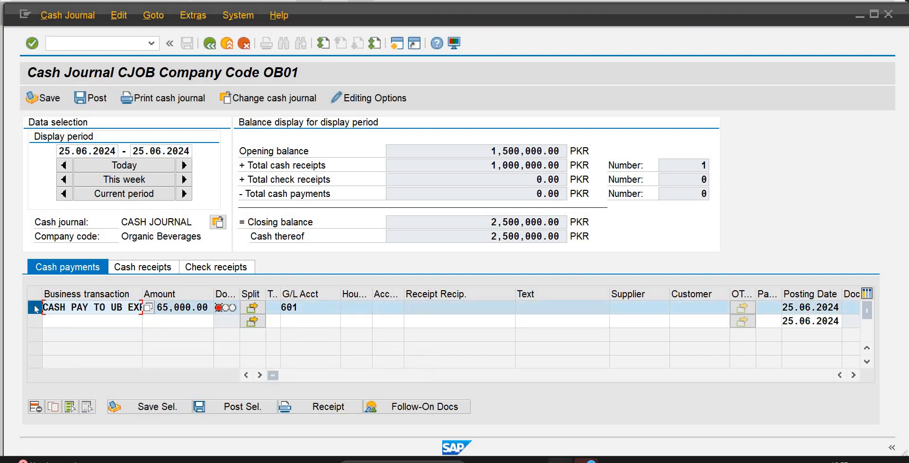
pyautogui.click(245, 48)
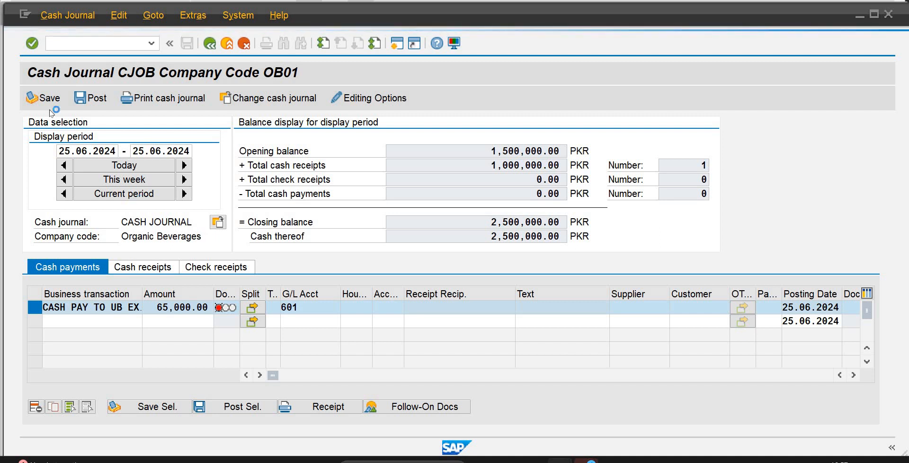
pyautogui.moveTo(560, 461)
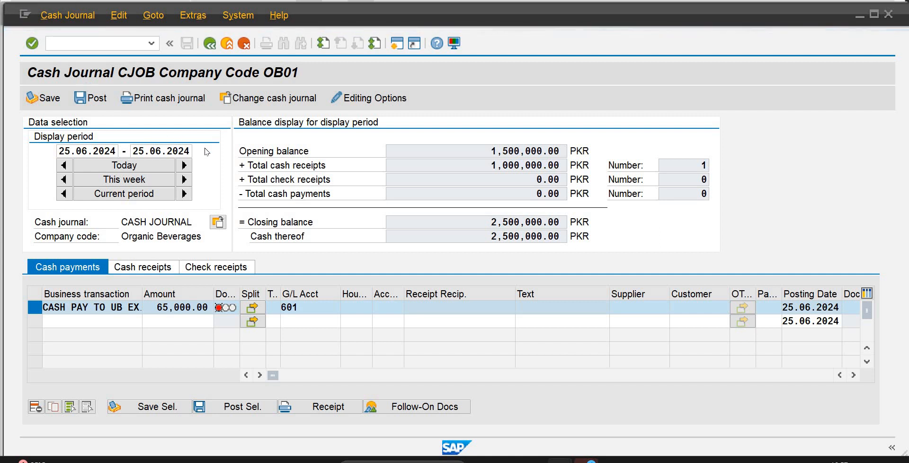
# Leave the cash journal without keeping the unsaved payment line and reopen it with transaction fbcj.
pyautogui.click(241, 289)
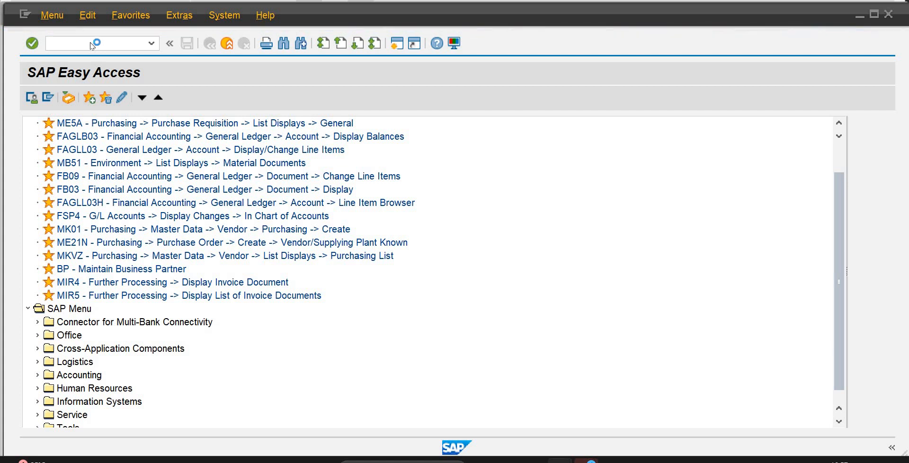
pyautogui.click(151, 43)
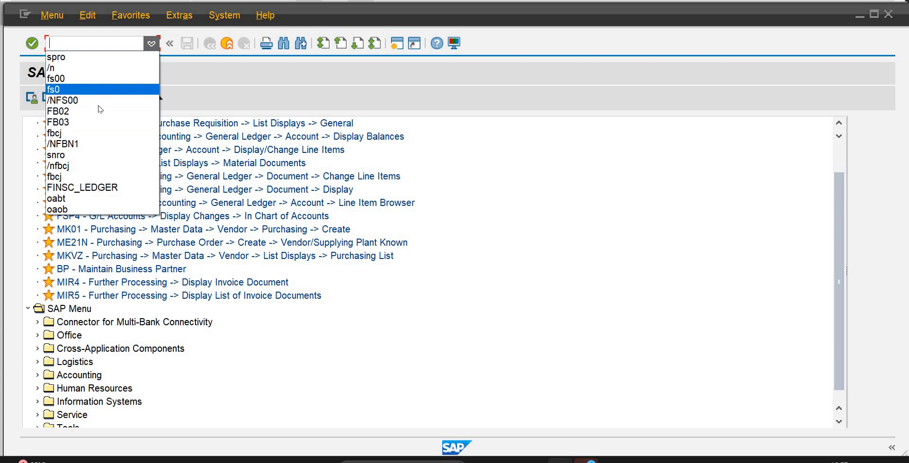
pyautogui.click(70, 134)
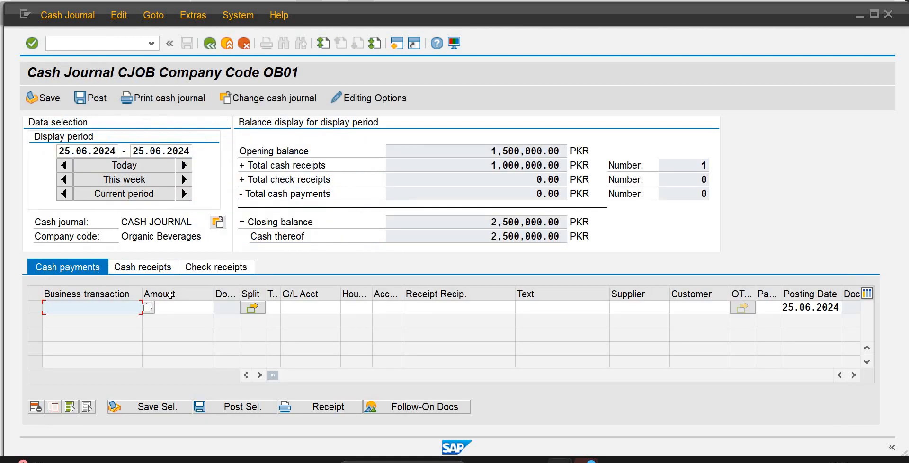
# Choose CASH PAY TO UB EXPENSE as the business transaction on the first cash payment line.
pyautogui.click(148, 308)
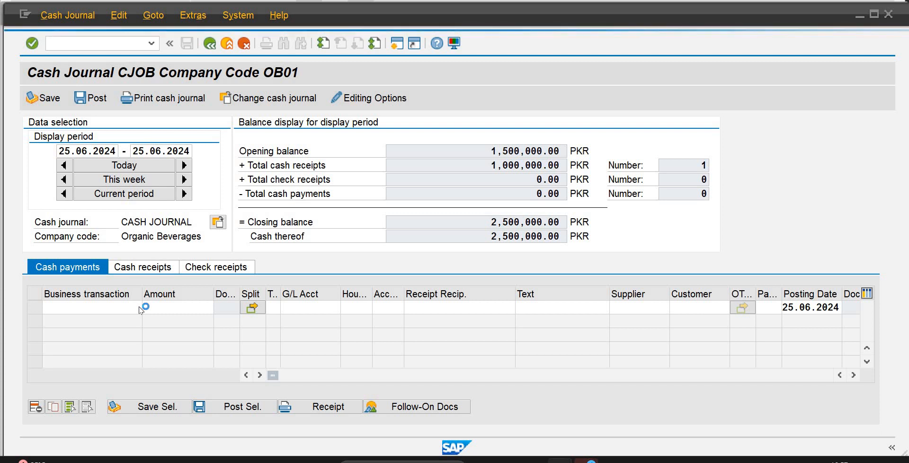
pyautogui.click(357, 346)
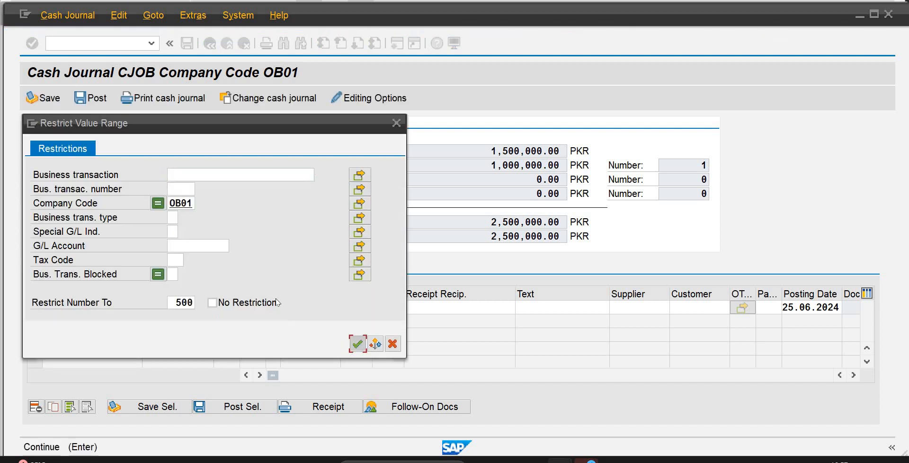
pyautogui.click(358, 346)
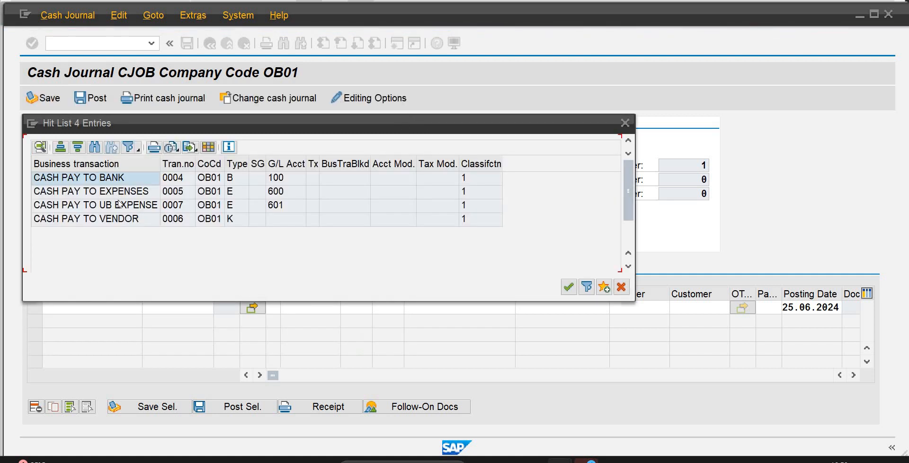
pyautogui.click(119, 207)
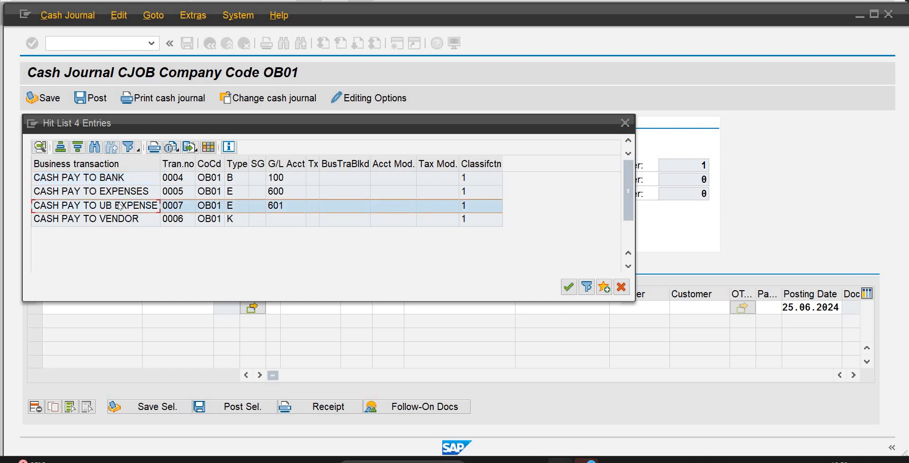
pyautogui.click(564, 288)
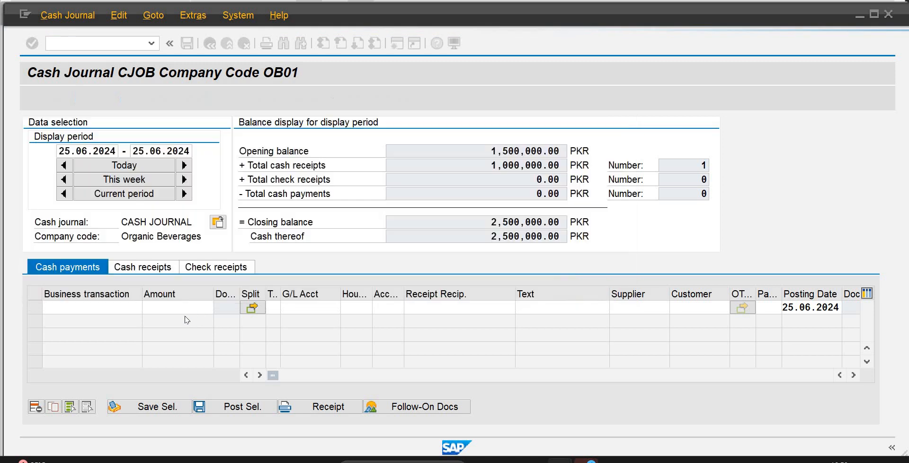
# Set the CASH PAY TO UB EXPENSE payment amount to 65000 and acknowledge the account assignment notice.
pyautogui.click(180, 308)
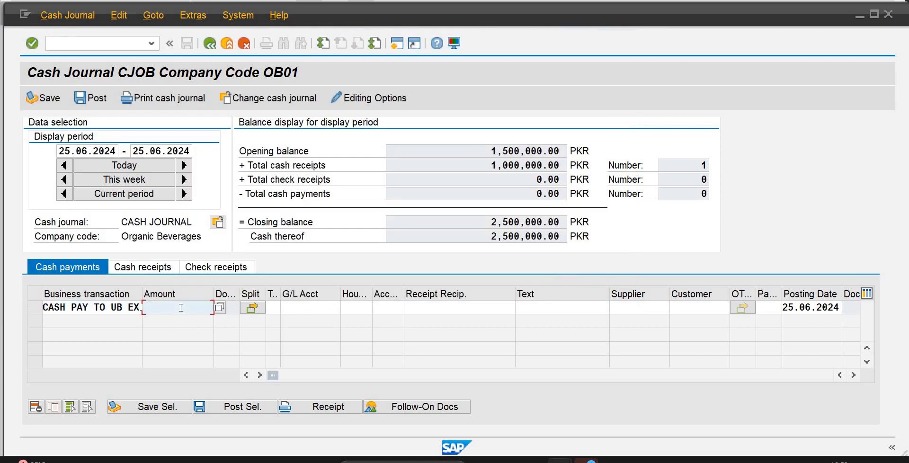
pyautogui.write('65000')
pyautogui.press('Return')
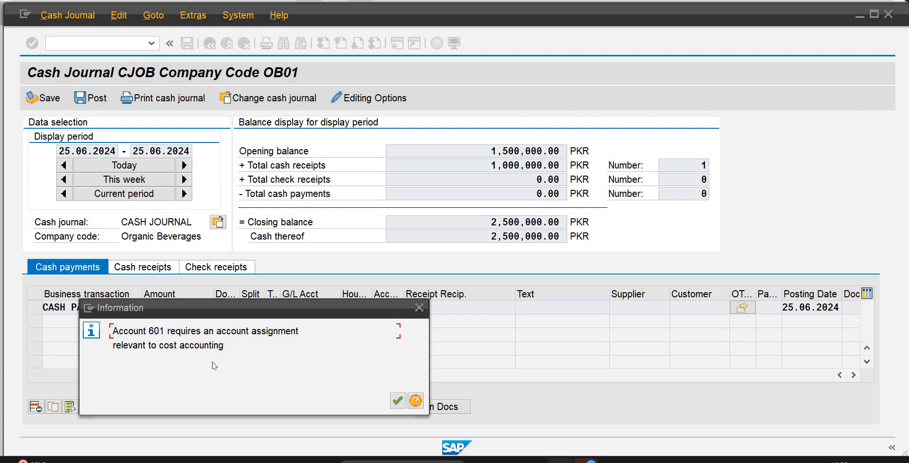
pyautogui.click(398, 401)
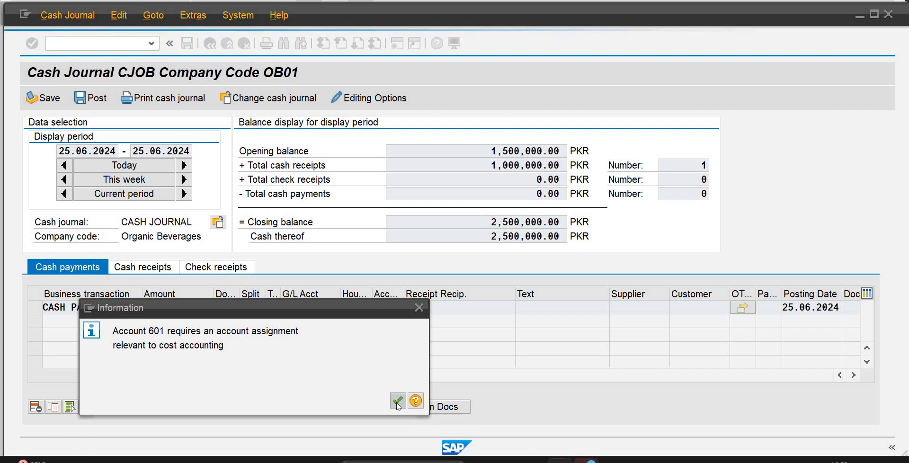
# Select the 65,000 CASH PAY TO UB EXPENSE payment line and save it in the cash journal.
pyautogui.click(33, 308)
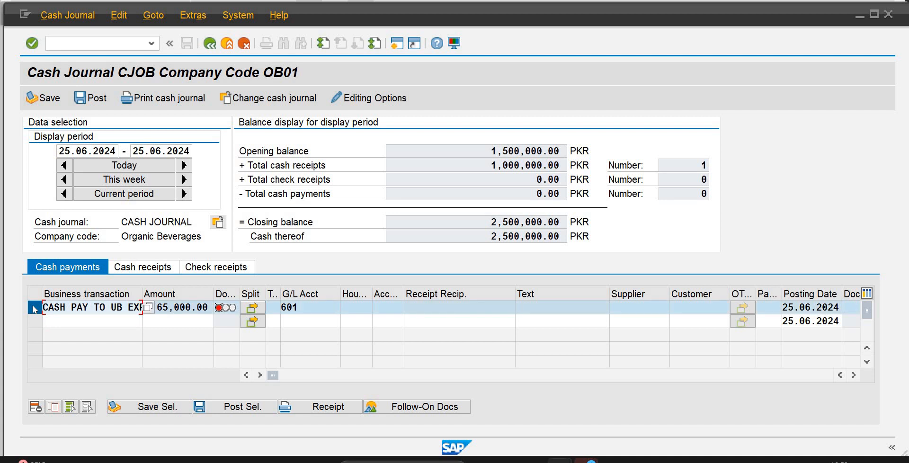
pyautogui.click(137, 405)
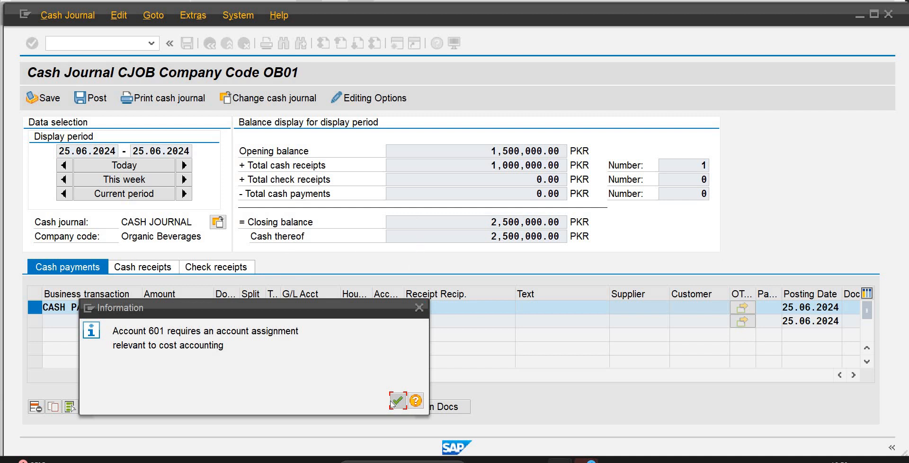
pyautogui.click(419, 308)
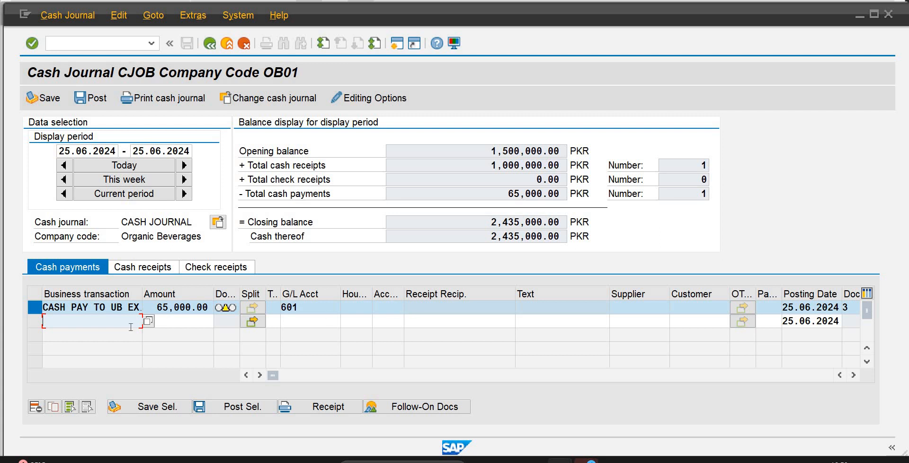
# Try to post the saved 65,000 CASH PAY TO UB EXPENSE payment and dismiss the resulting notices.
pyautogui.click(247, 408)
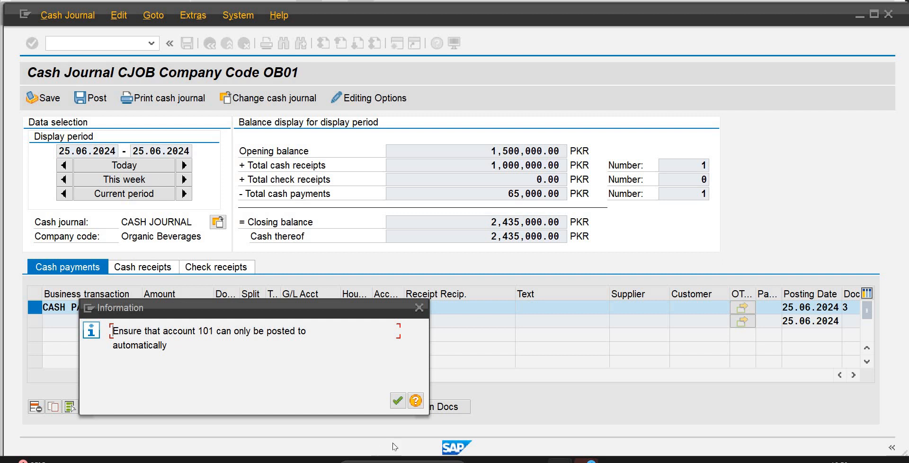
pyautogui.click(399, 406)
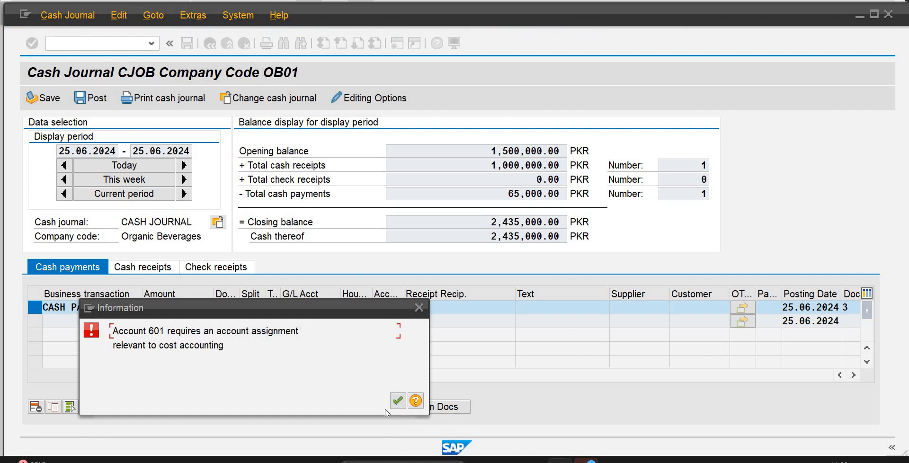
pyautogui.click(397, 401)
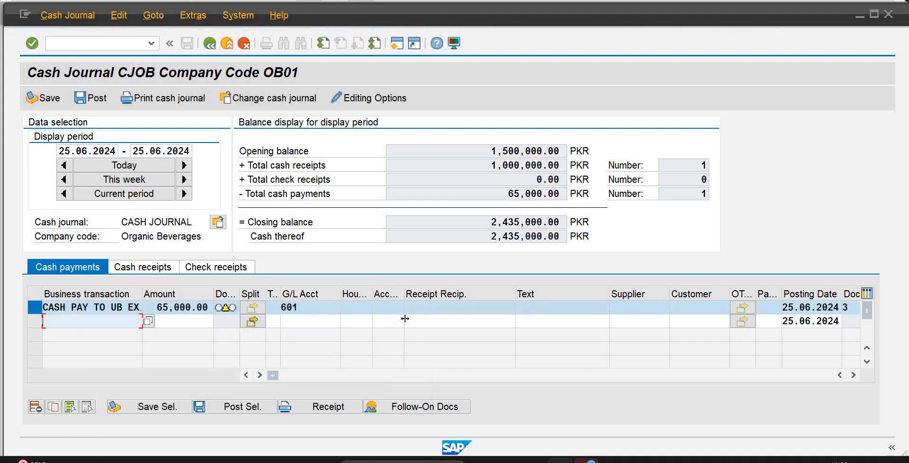
# Activate the command field for entering a transaction code.
pyautogui.click(96, 40)
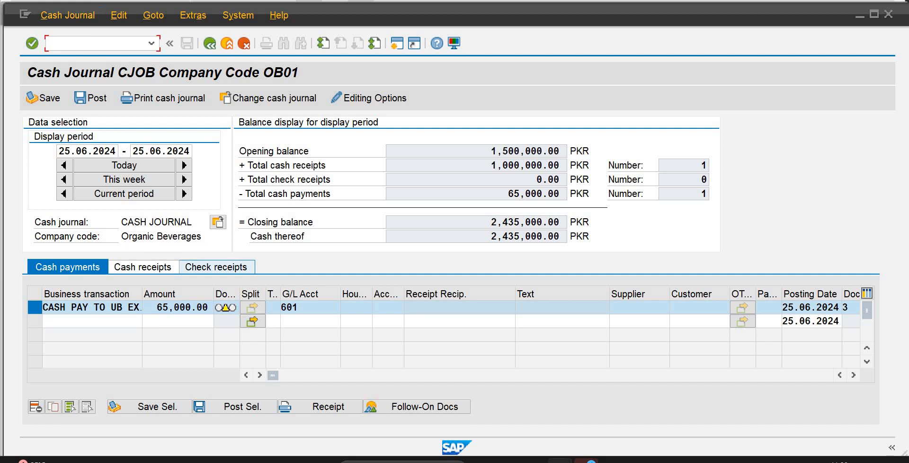